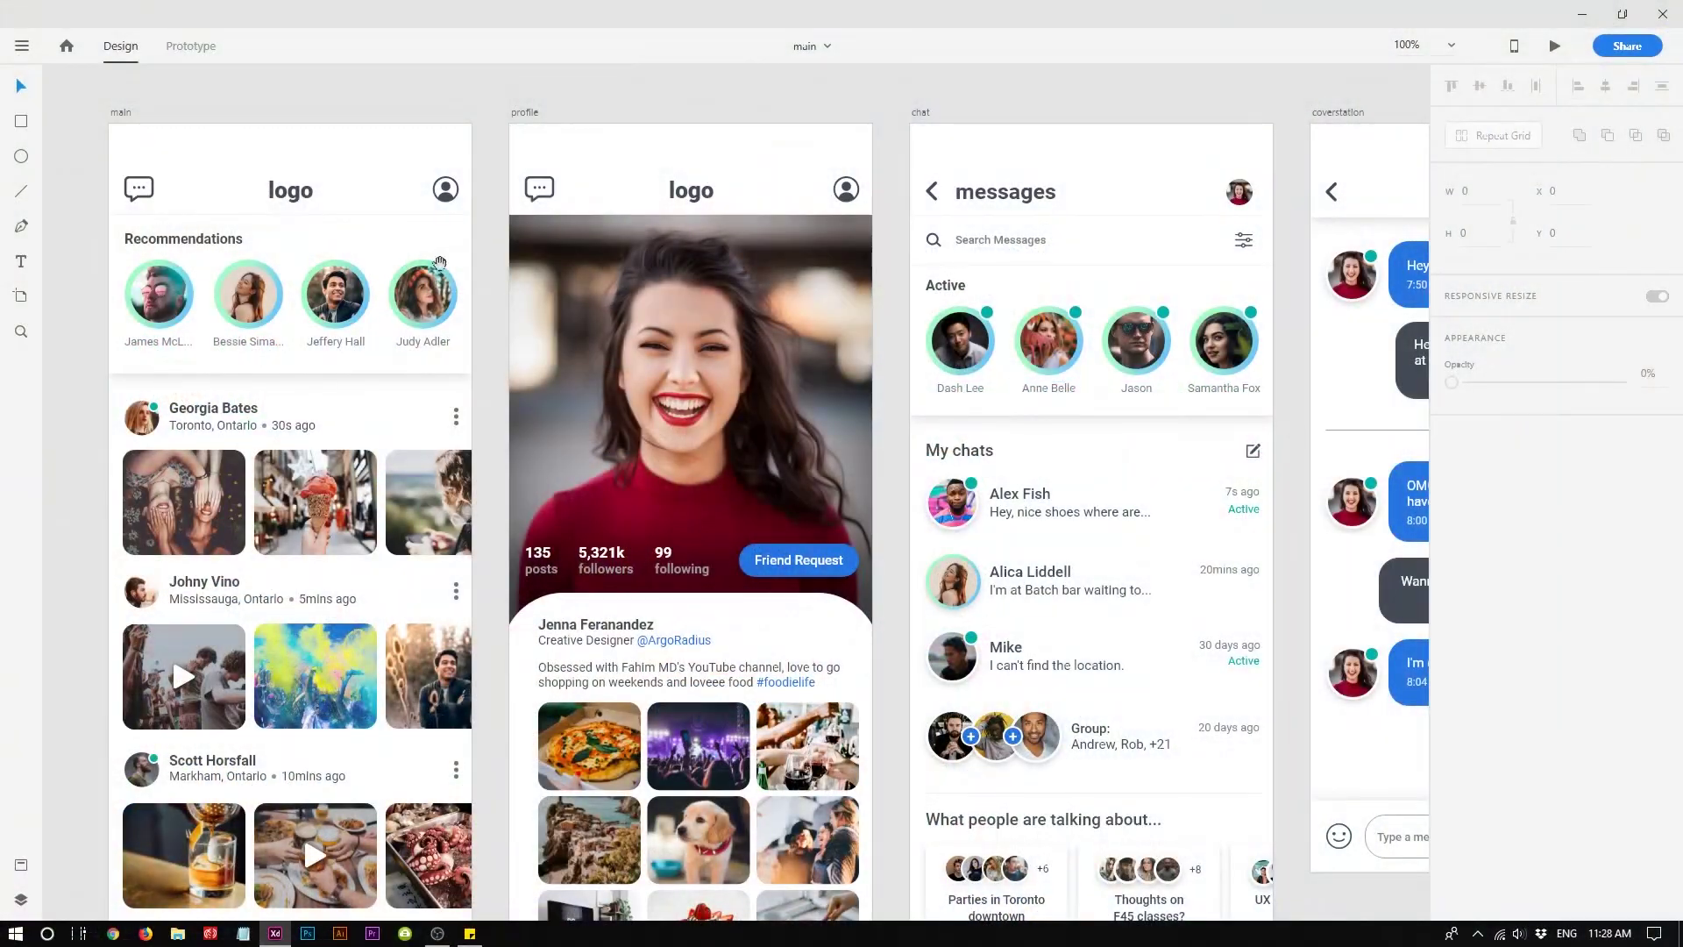
# Select the main feed, profile, chat and conversation artboards in turn
pyautogui.click(121, 112)
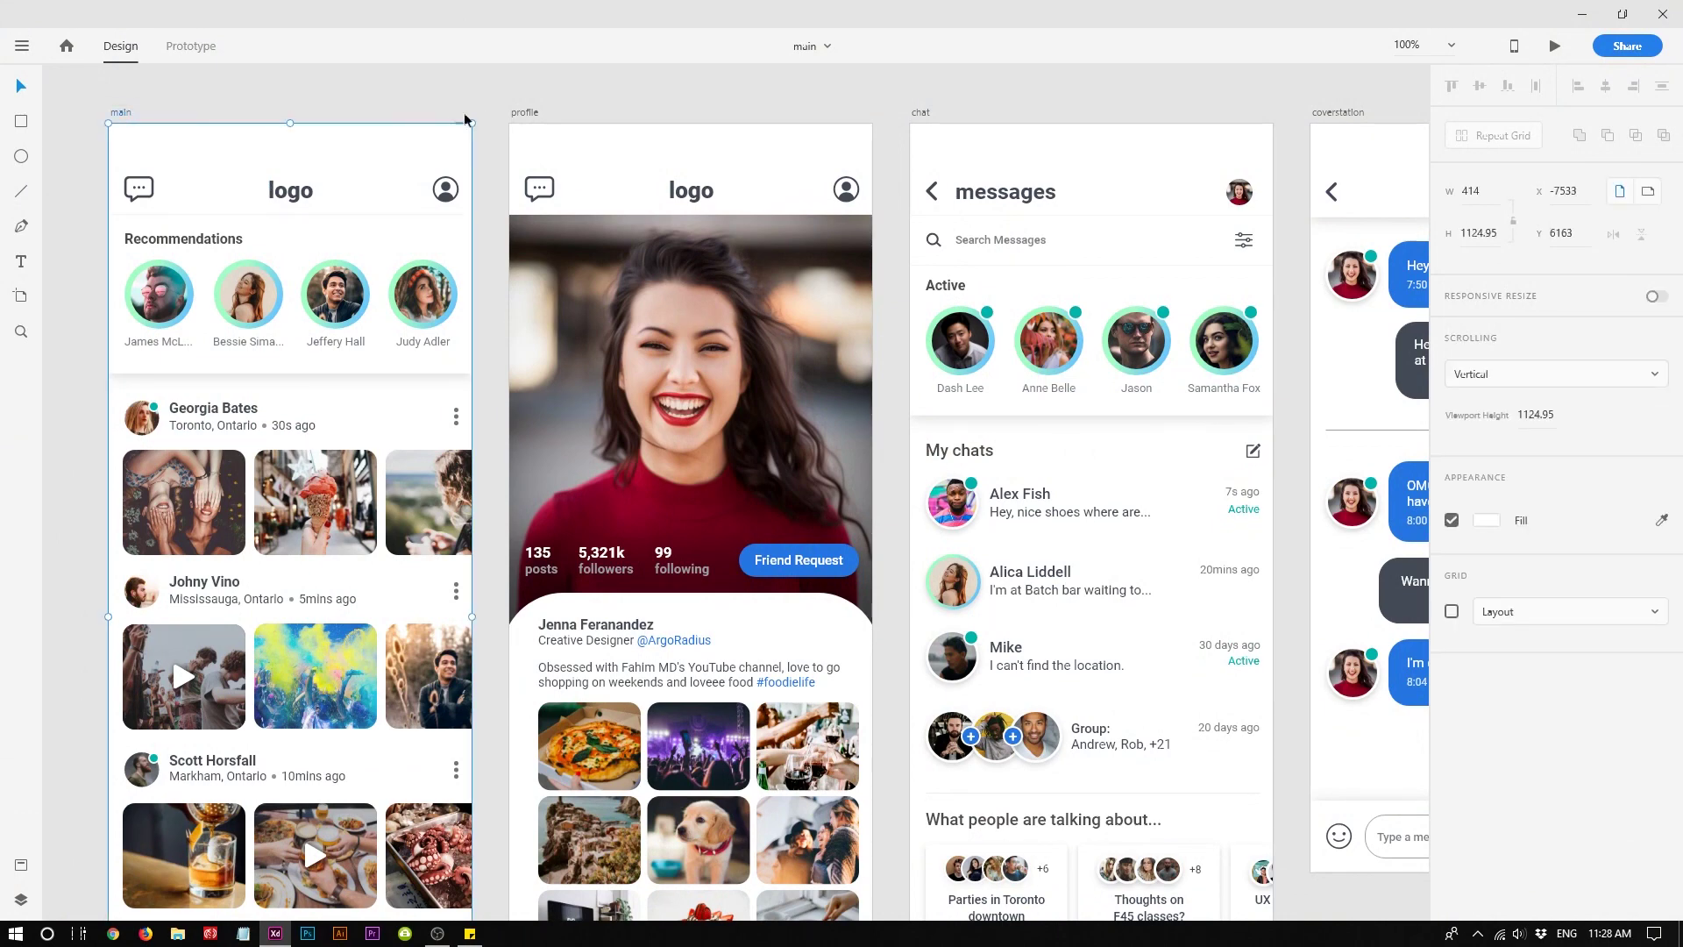
pyautogui.click(525, 116)
pyautogui.click(922, 115)
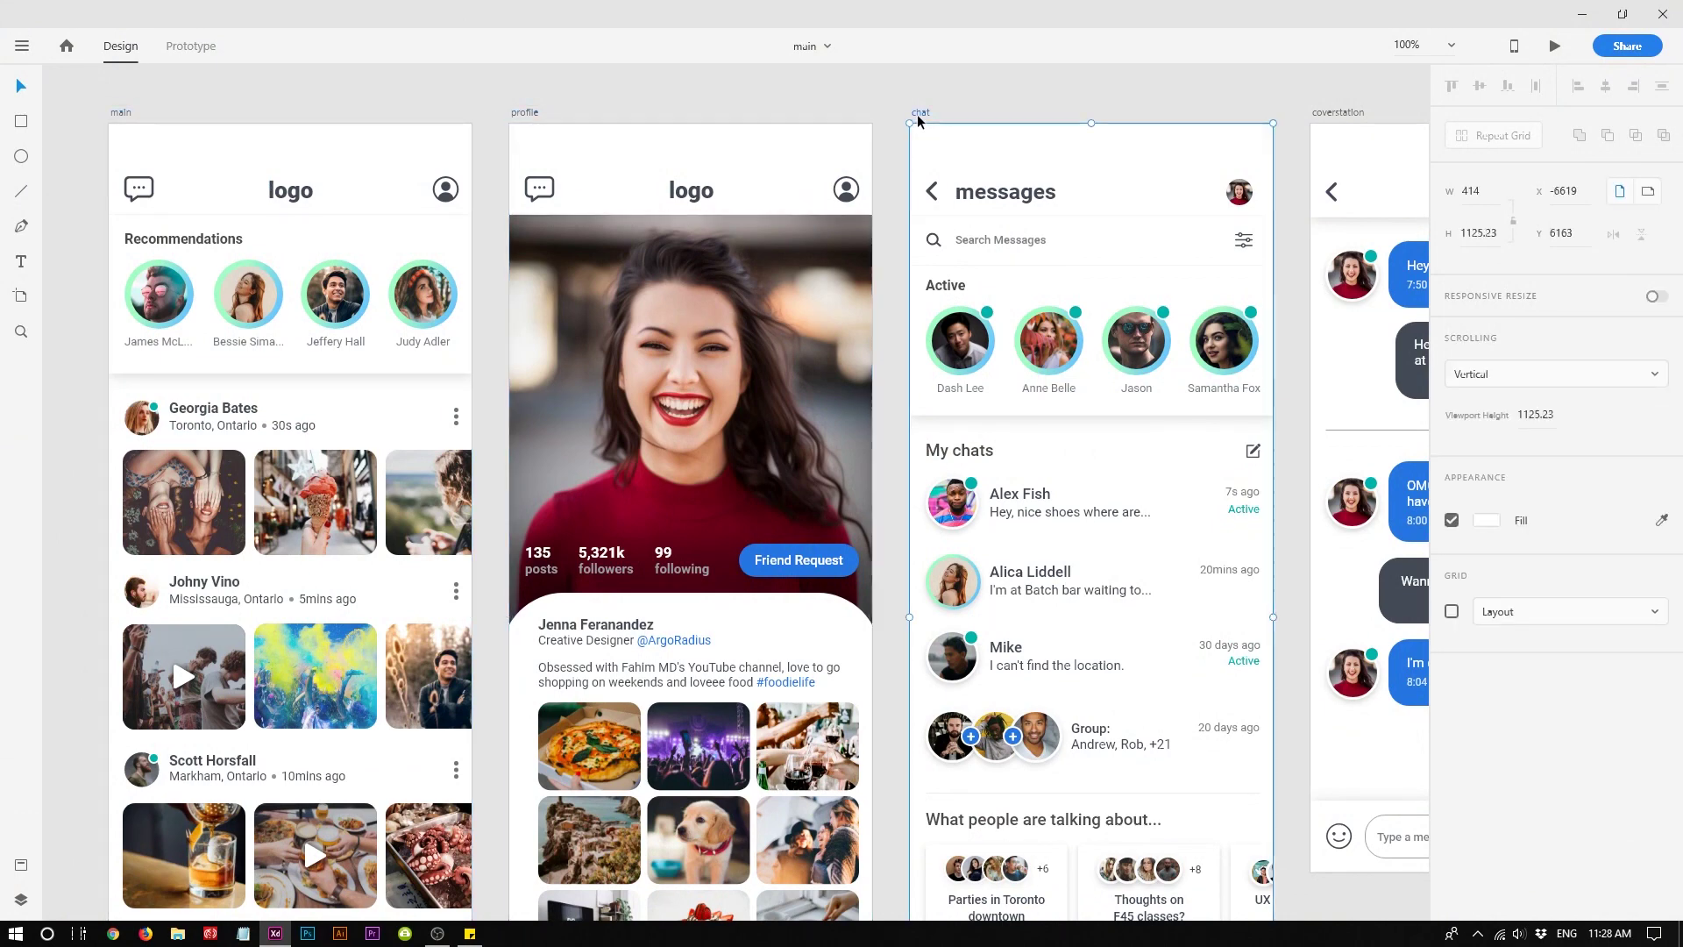
pyautogui.hscroll(6, 690, 191)
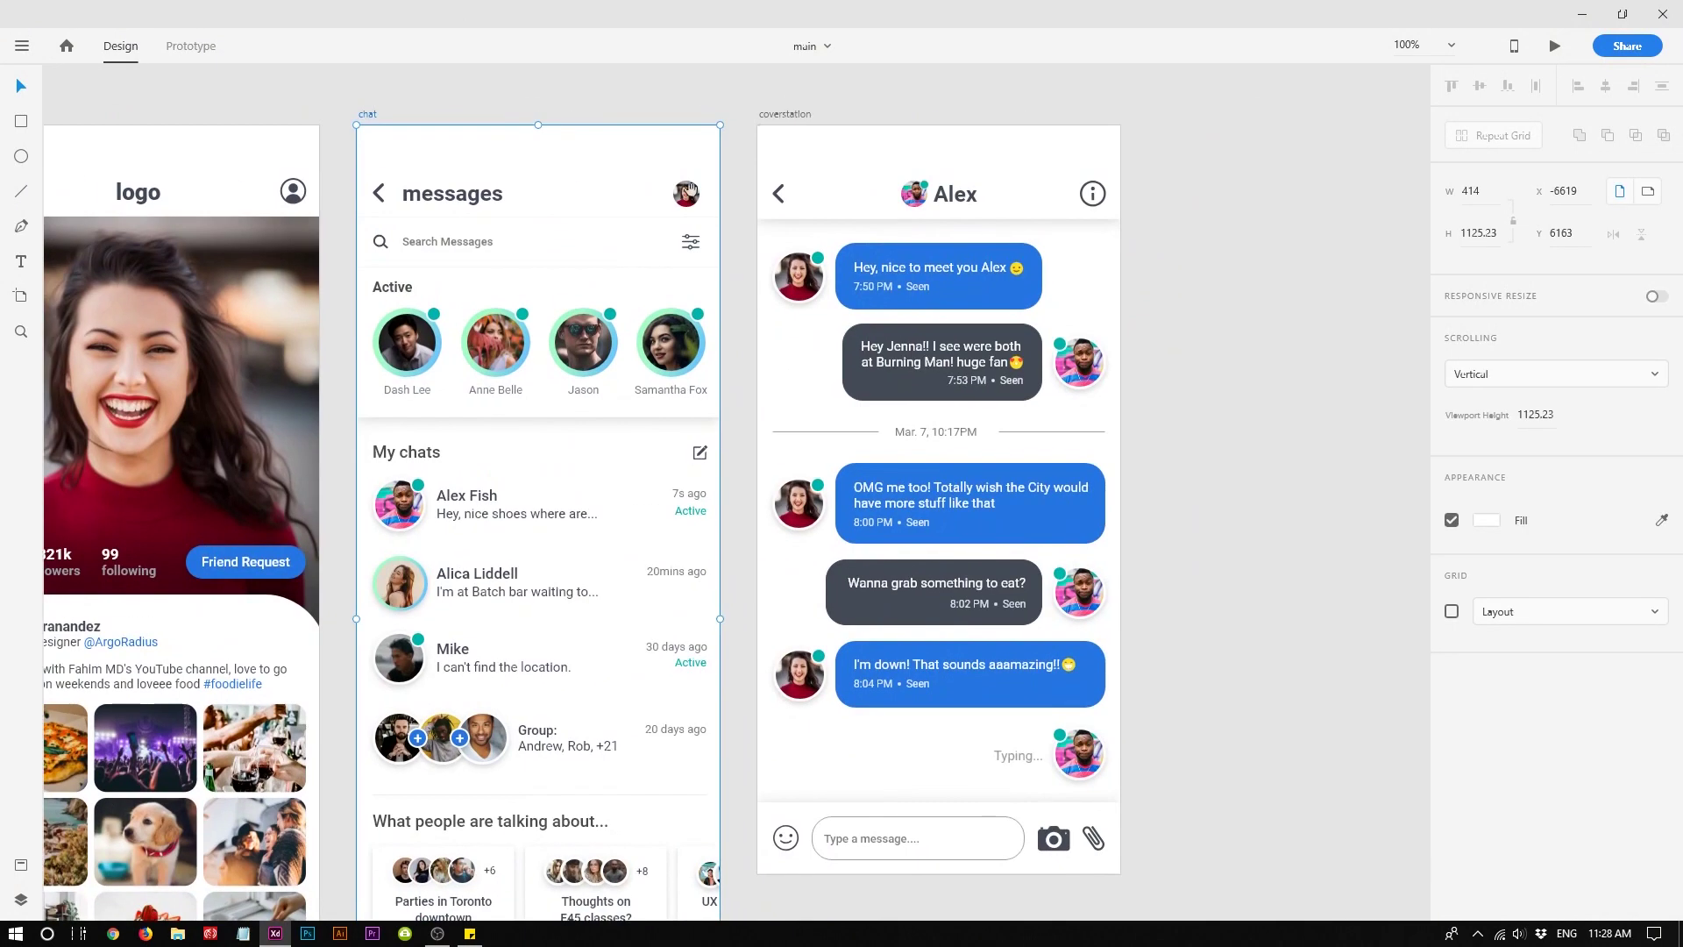
pyautogui.click(803, 111)
# Scroll to the splash screen and inspect its 'Welcome to Company.' heading and terms paragraph
pyautogui.scroll(-10, 364, 194)
pyautogui.hscroll(-7, 364, 195)
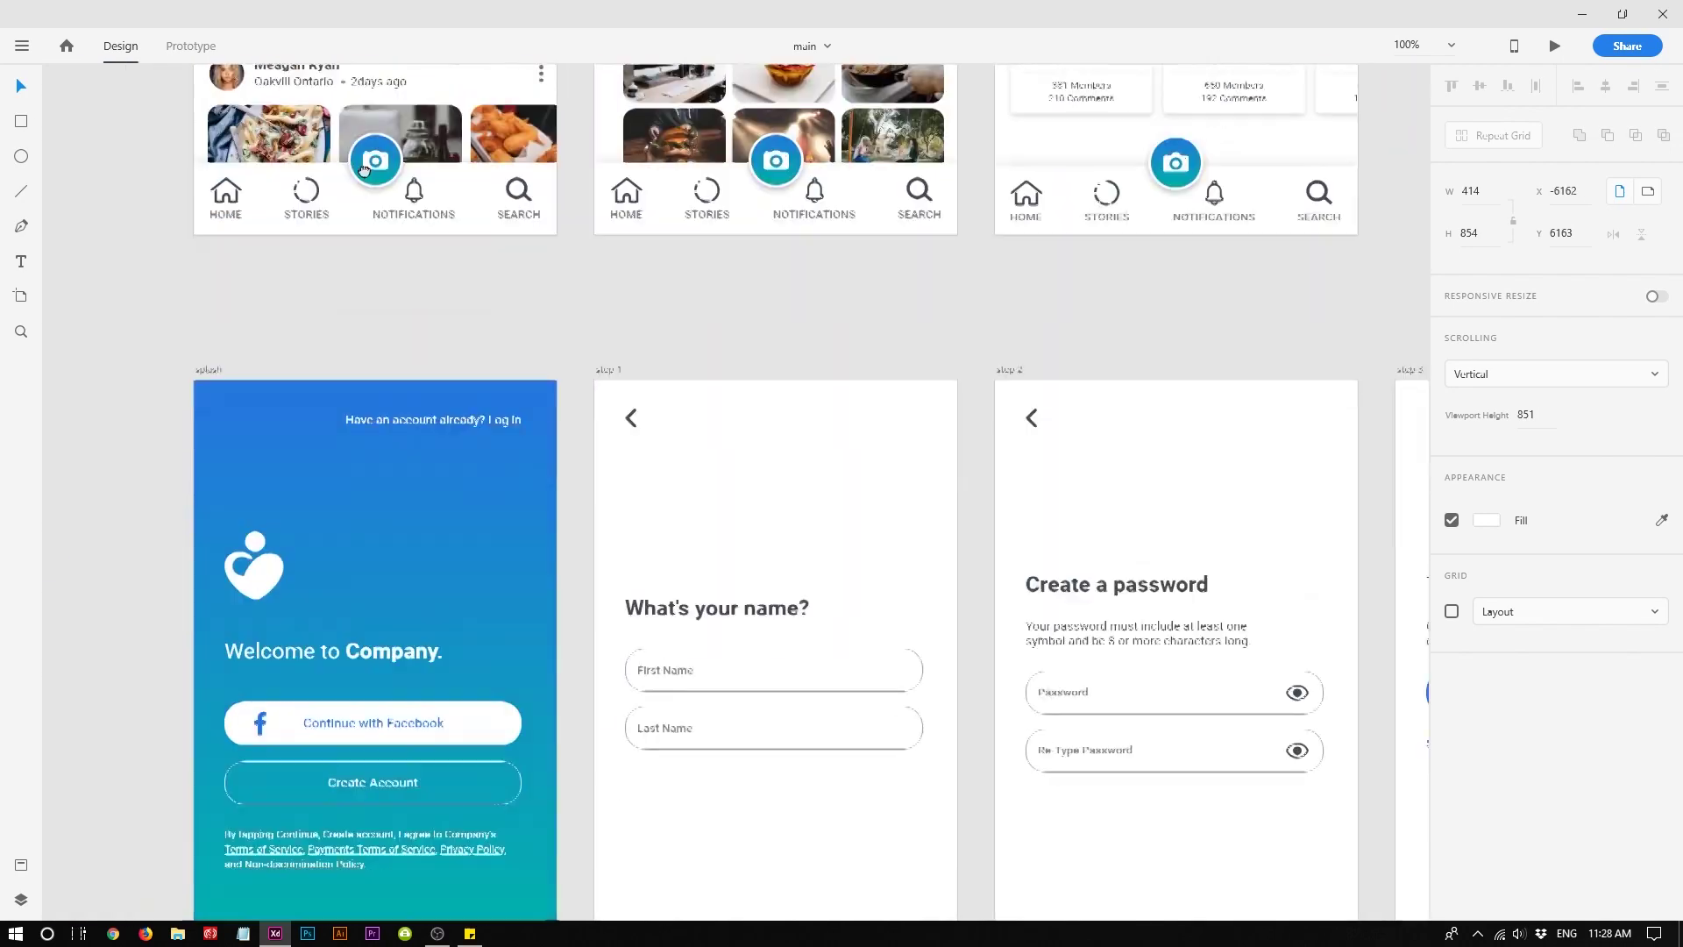
pyautogui.scroll(-5, 363, 195)
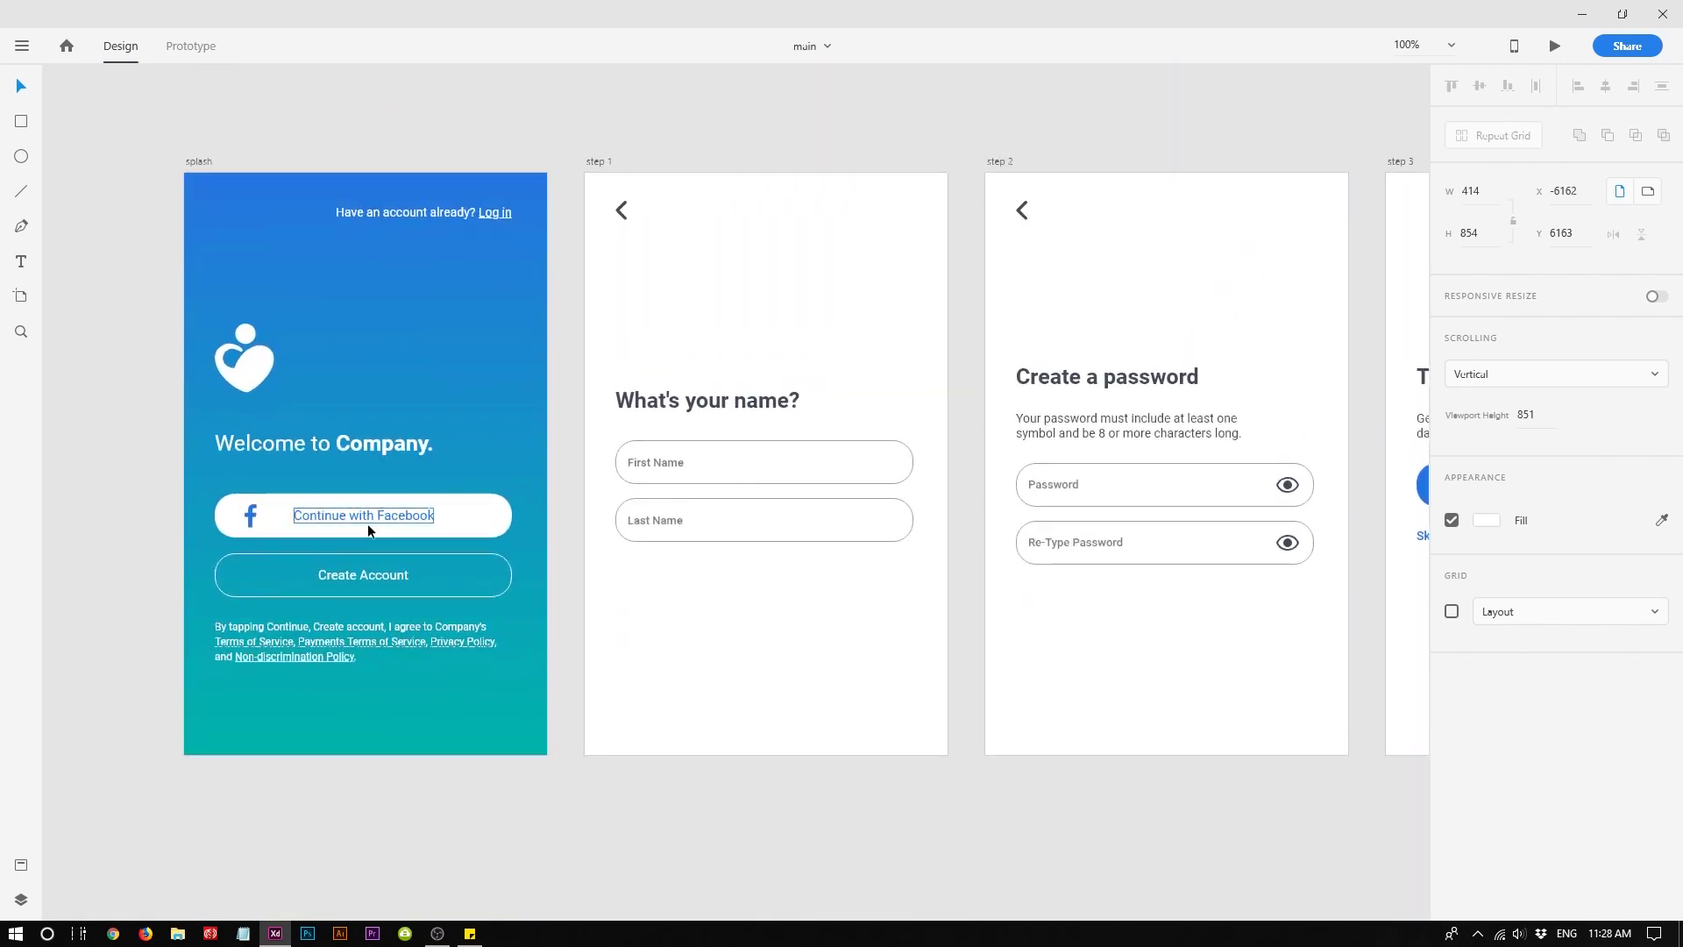
pyautogui.click(179, 355)
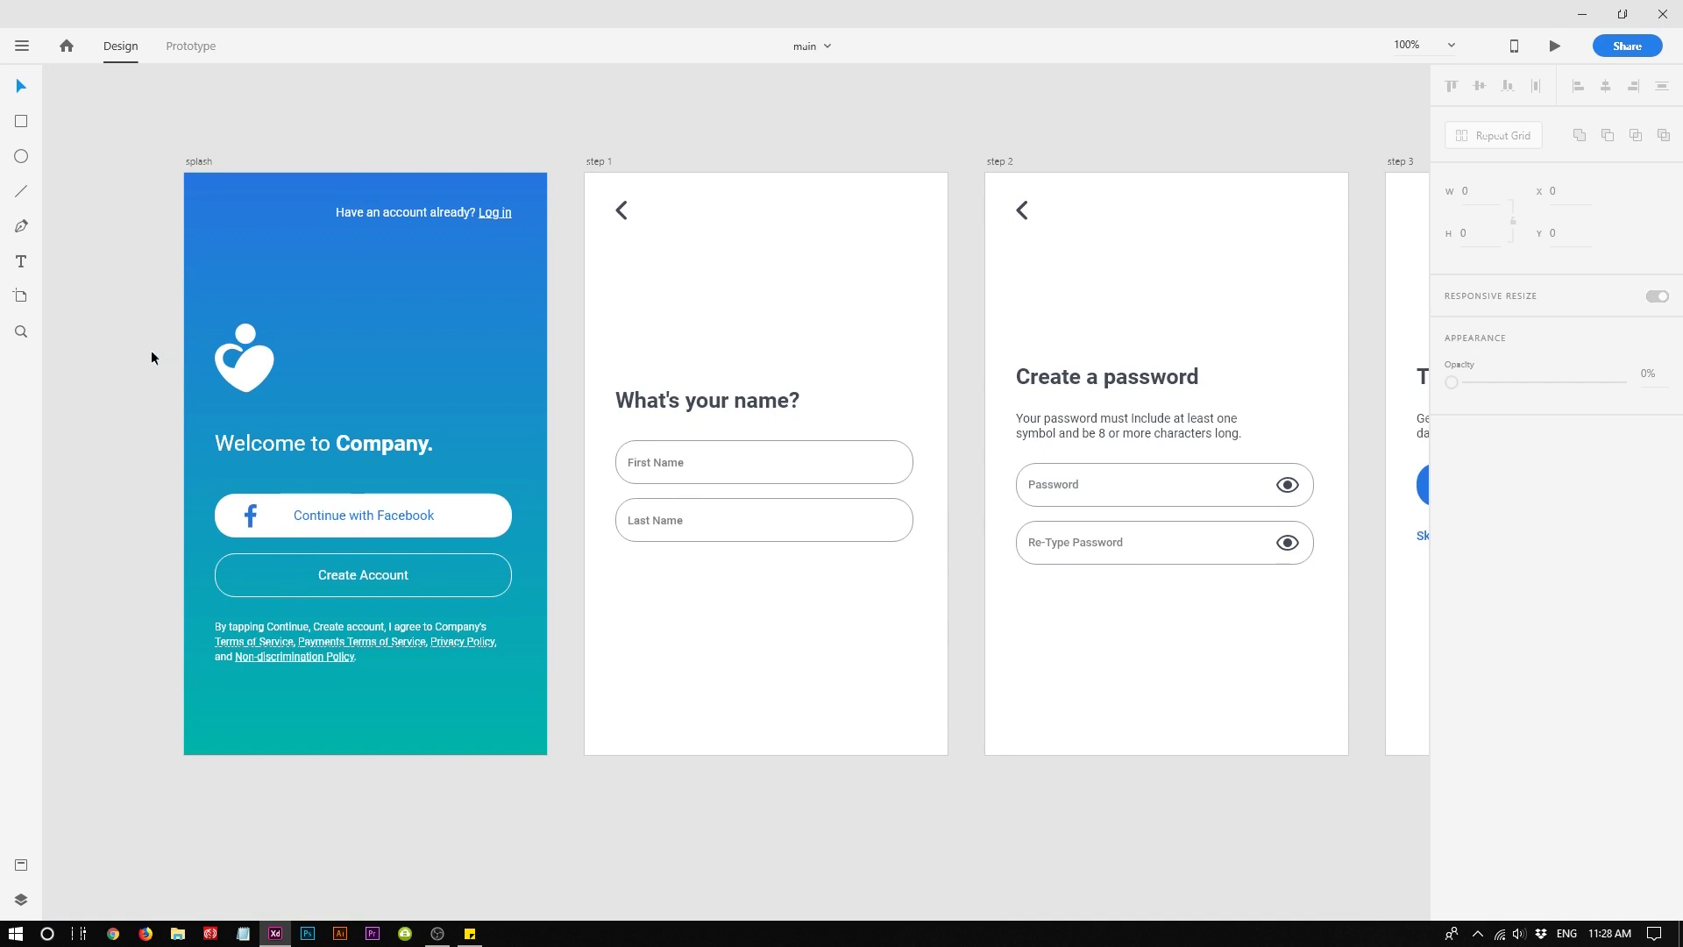
pyautogui.click(264, 449)
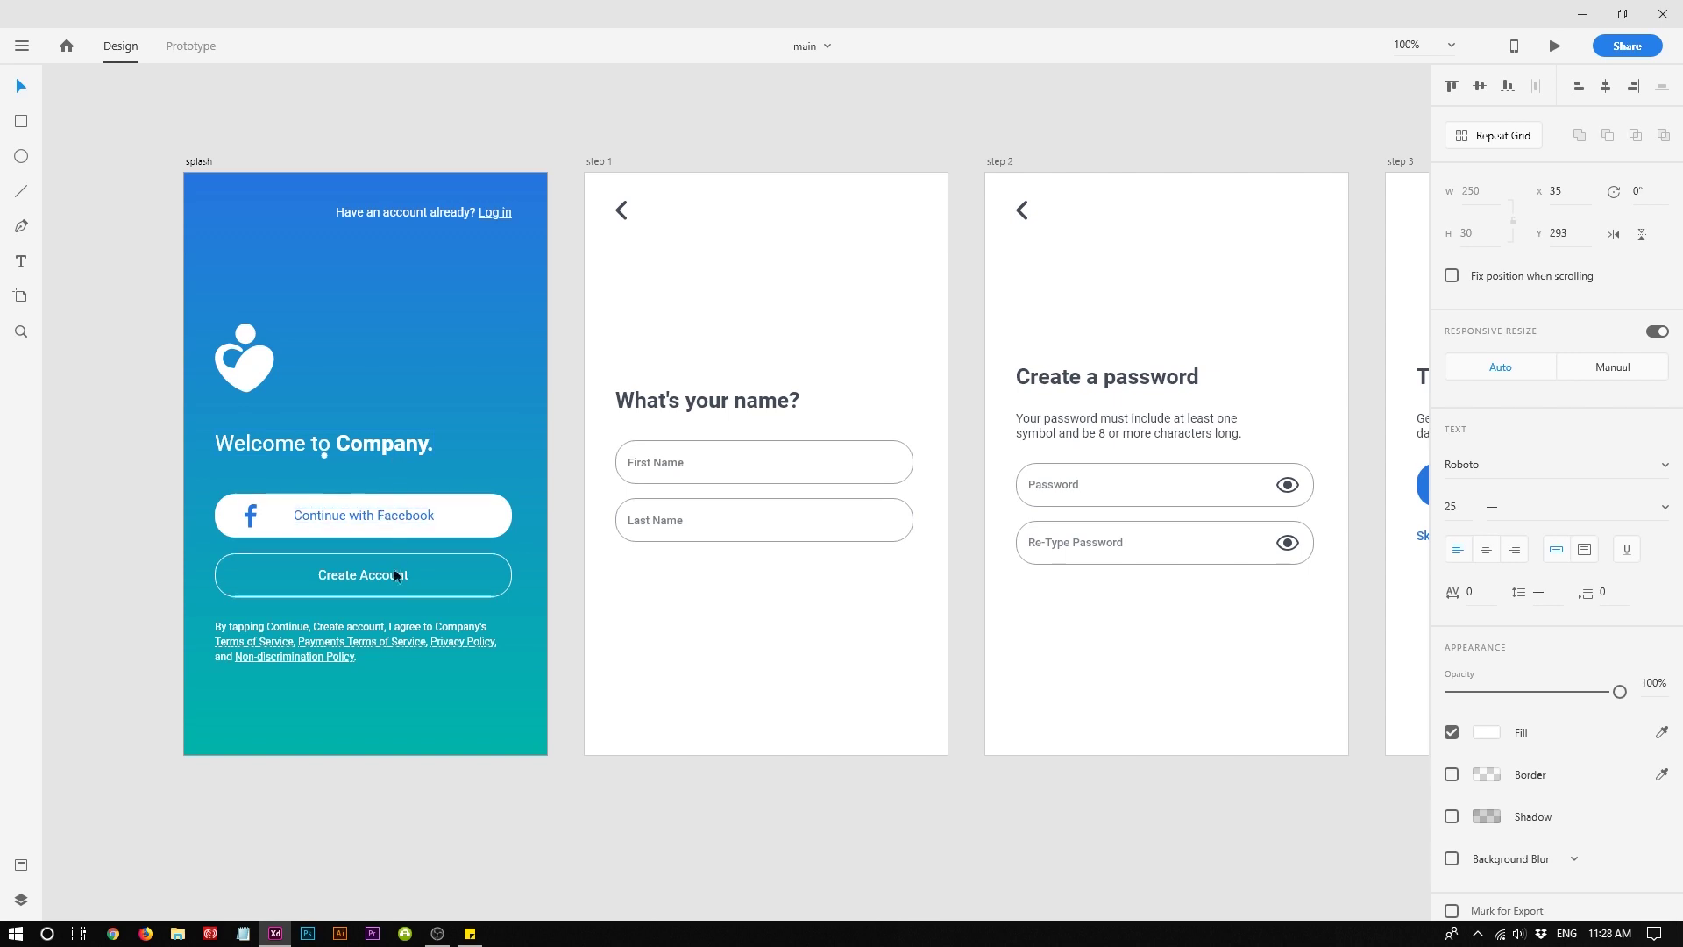
pyautogui.press('Escape')
pyautogui.click(303, 639)
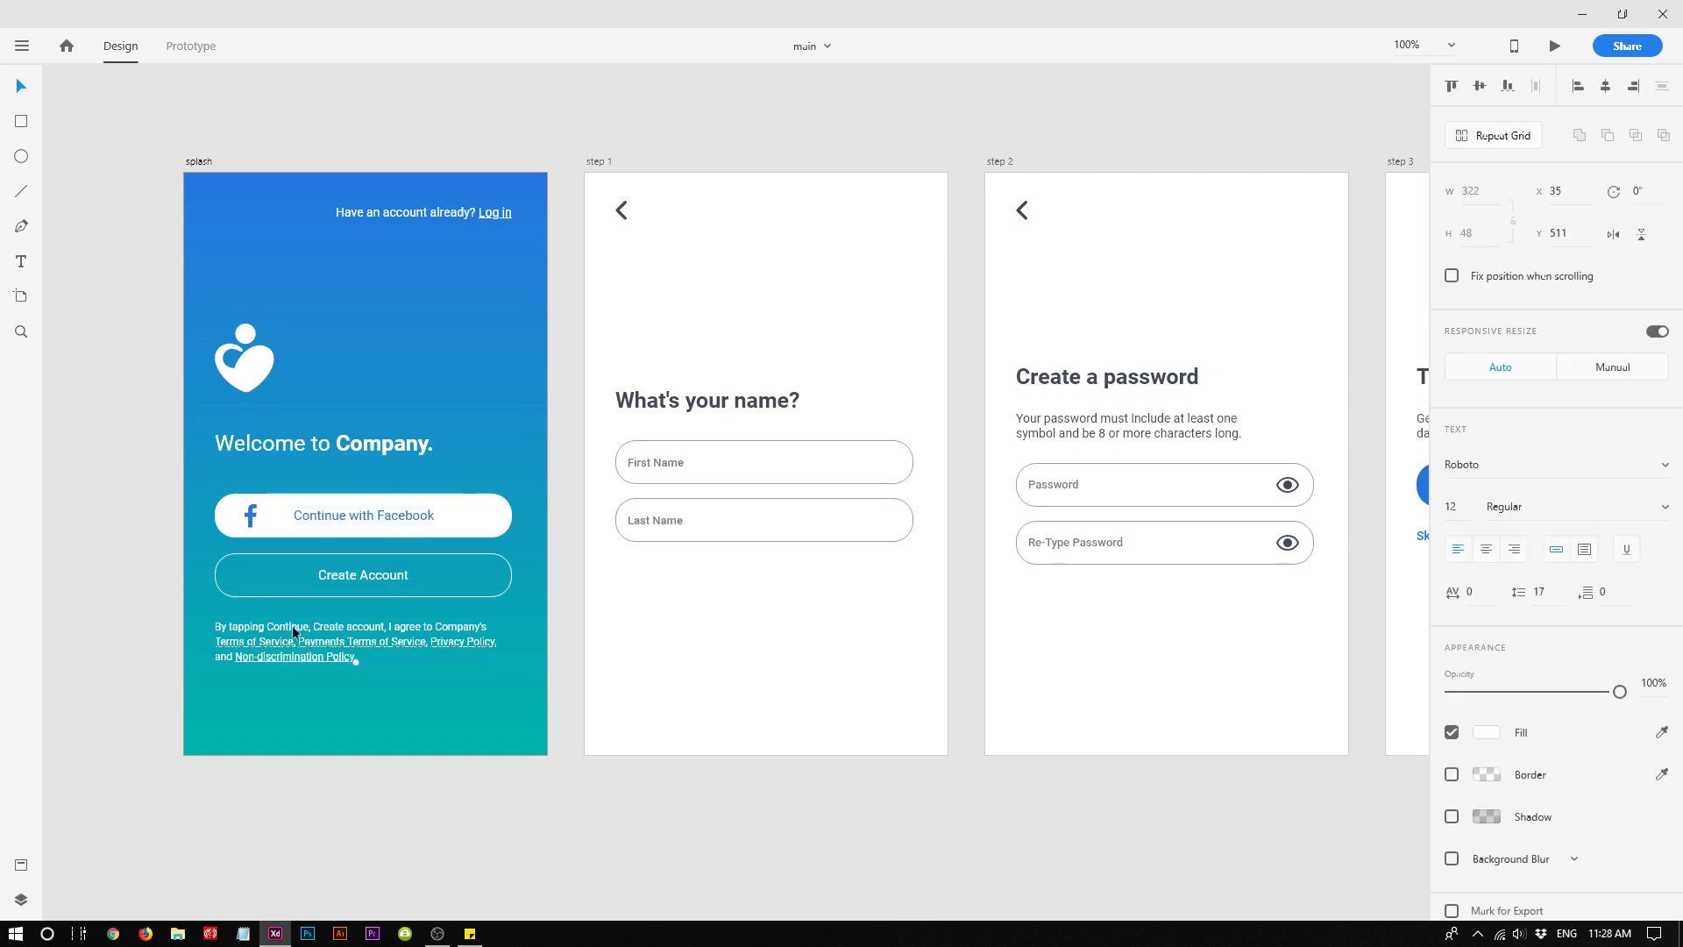
# Try moving the splash screen's heart logo, then undo so it stays in place
pyautogui.click(264, 359)
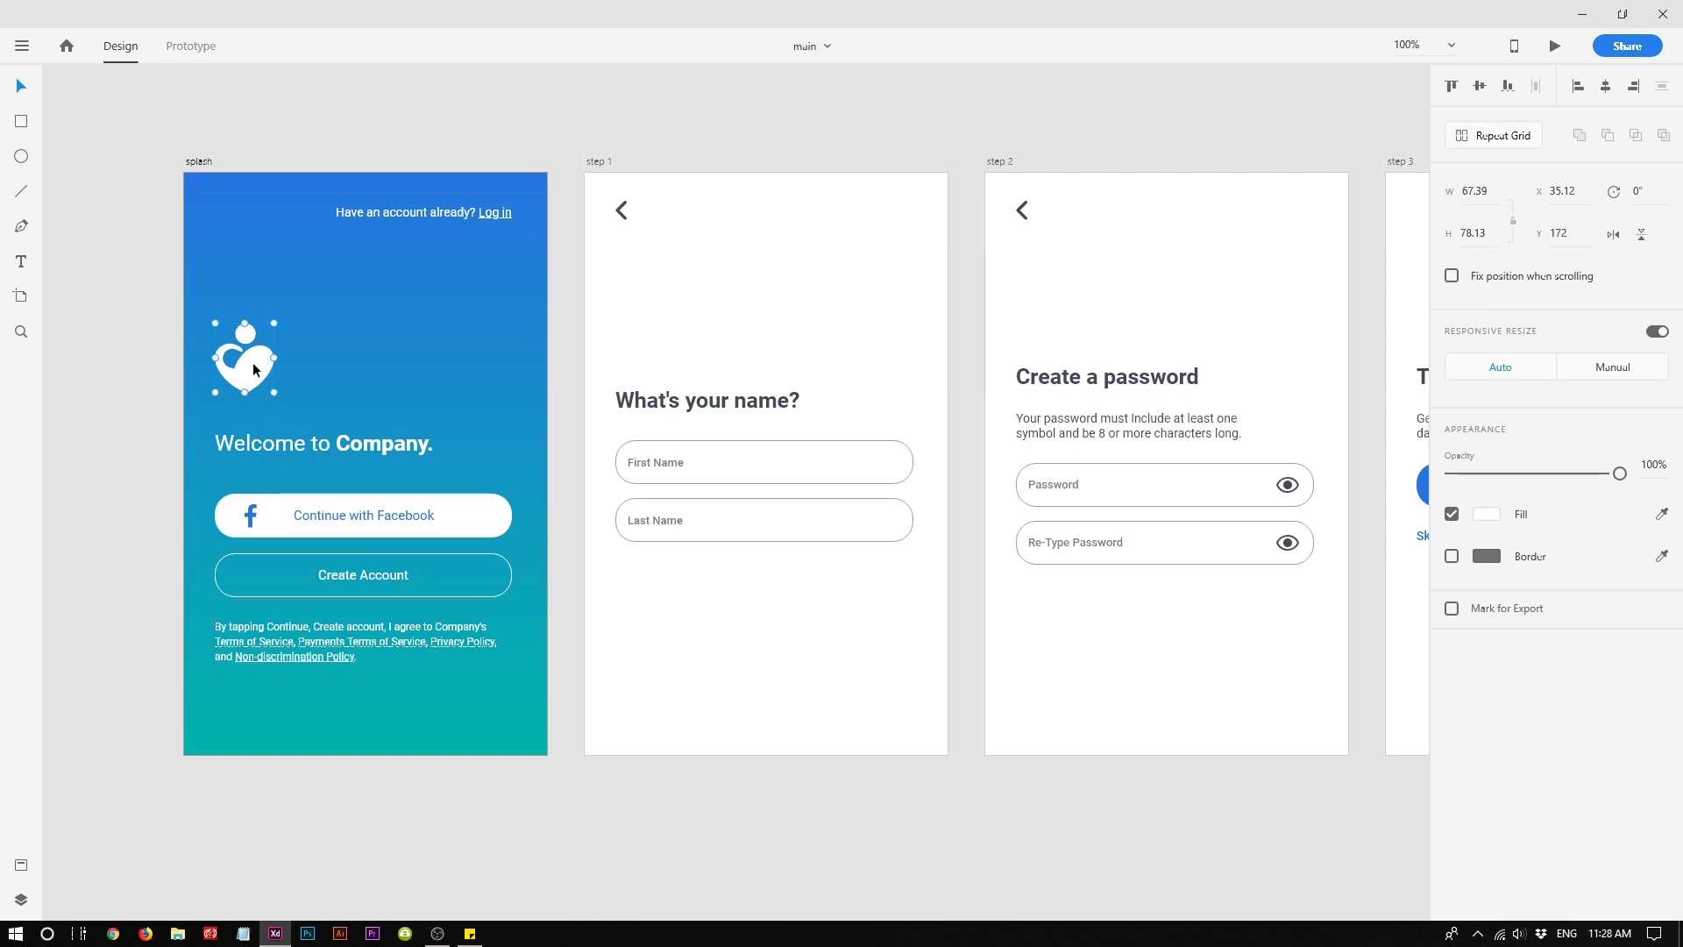
pyautogui.moveTo(254, 368); pyautogui.dragTo(359, 352)
pyautogui.hotkey('ctrl', 'z')
pyautogui.moveTo(272, 319); pyautogui.dragTo(263, 366)
pyautogui.hotkey('ctrl', 'z')
pyautogui.hotkey('ctrl', 'z')
# Select the 'Have an account already?' line and the 'Create Account' label
pyautogui.hscroll(-3, 498, 226)
pyautogui.click(498, 226)
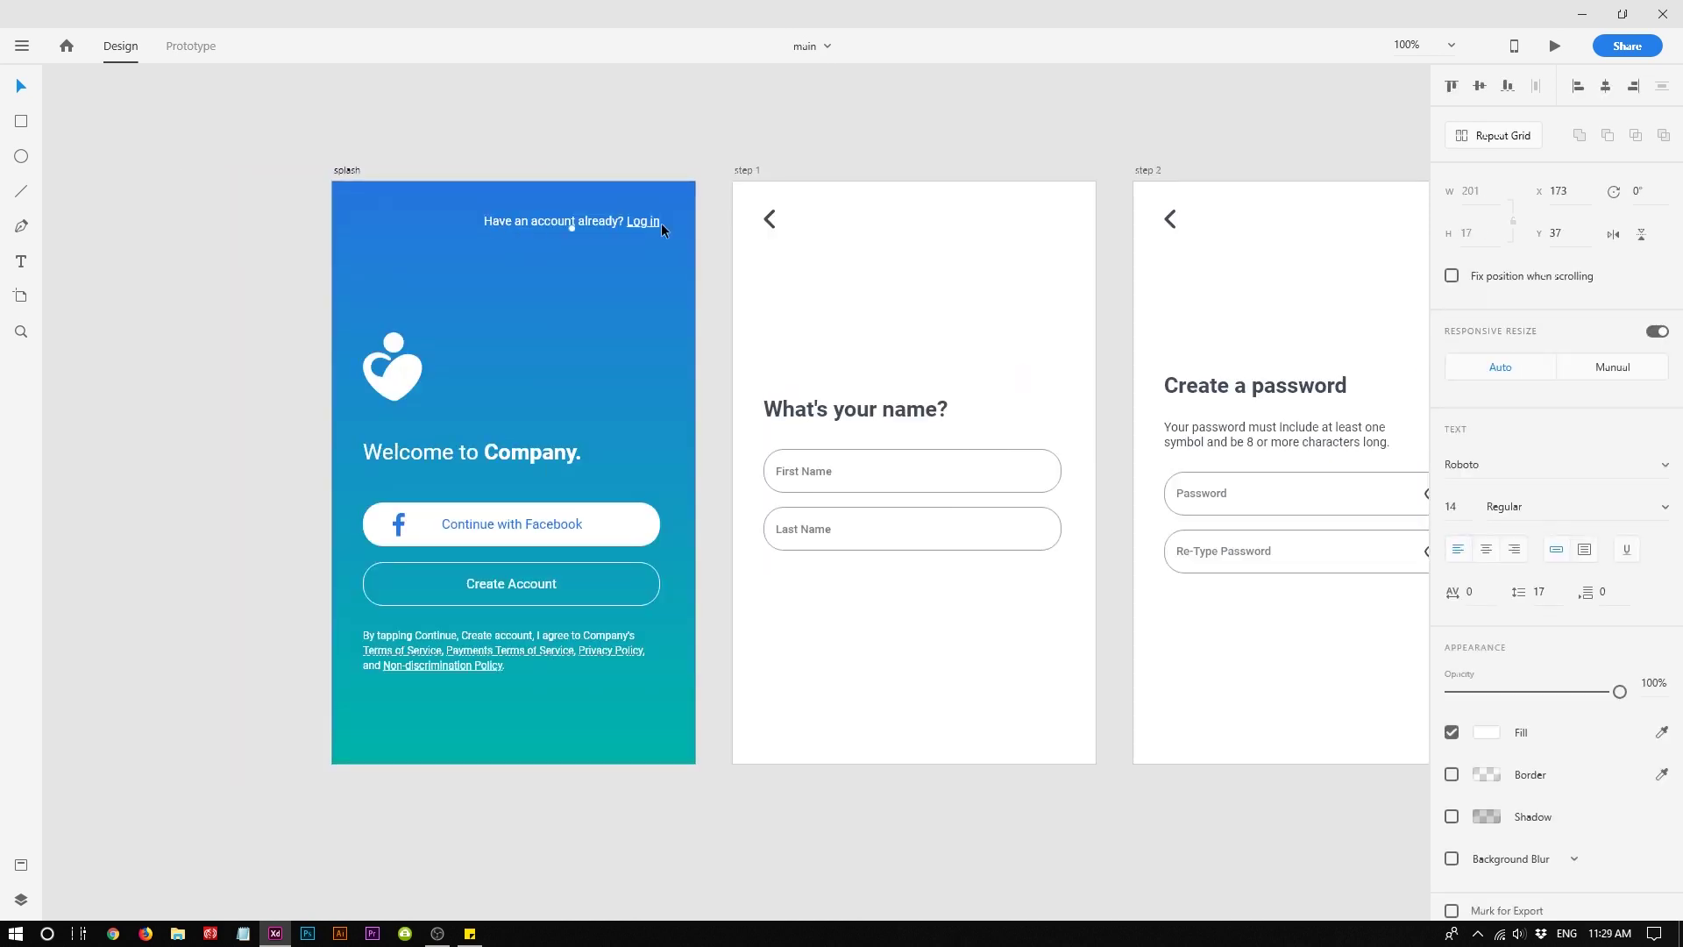
pyautogui.click(508, 586)
# Pan across the onboarding steps, selecting the What's your name?, Create a password and Turn on notifications headings
pyautogui.moveTo(660, 406); pyautogui.dragTo(277, 415)
pyautogui.click(496, 429)
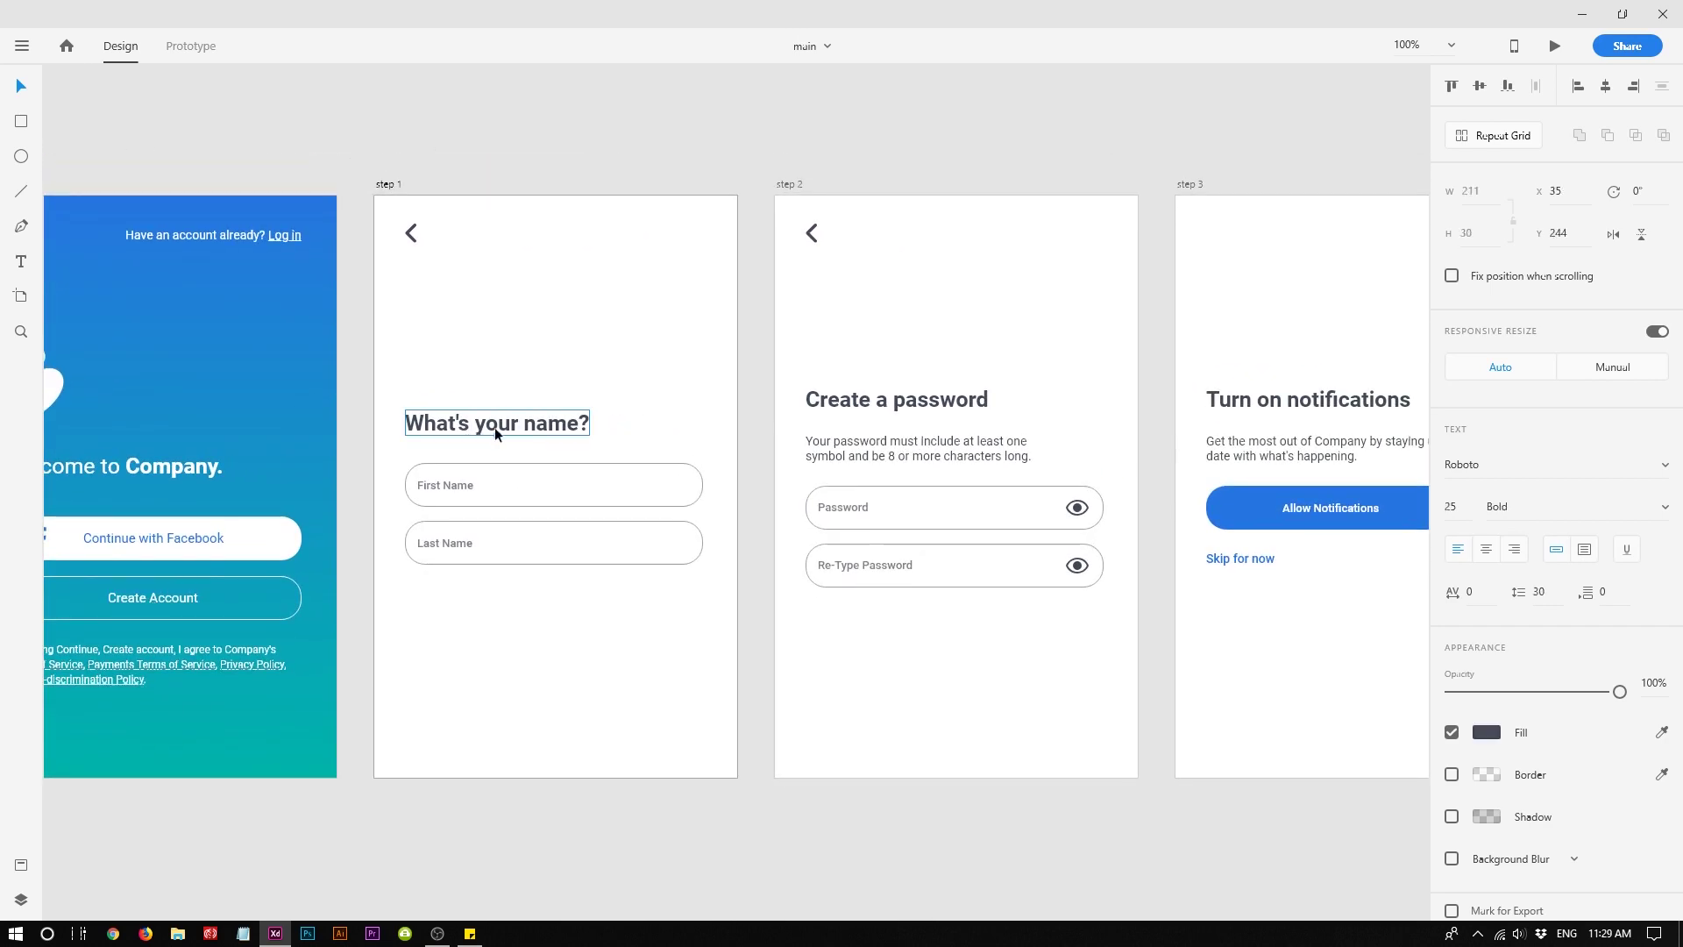
pyautogui.moveTo(819, 425); pyautogui.dragTo(524, 427)
pyautogui.click(675, 408)
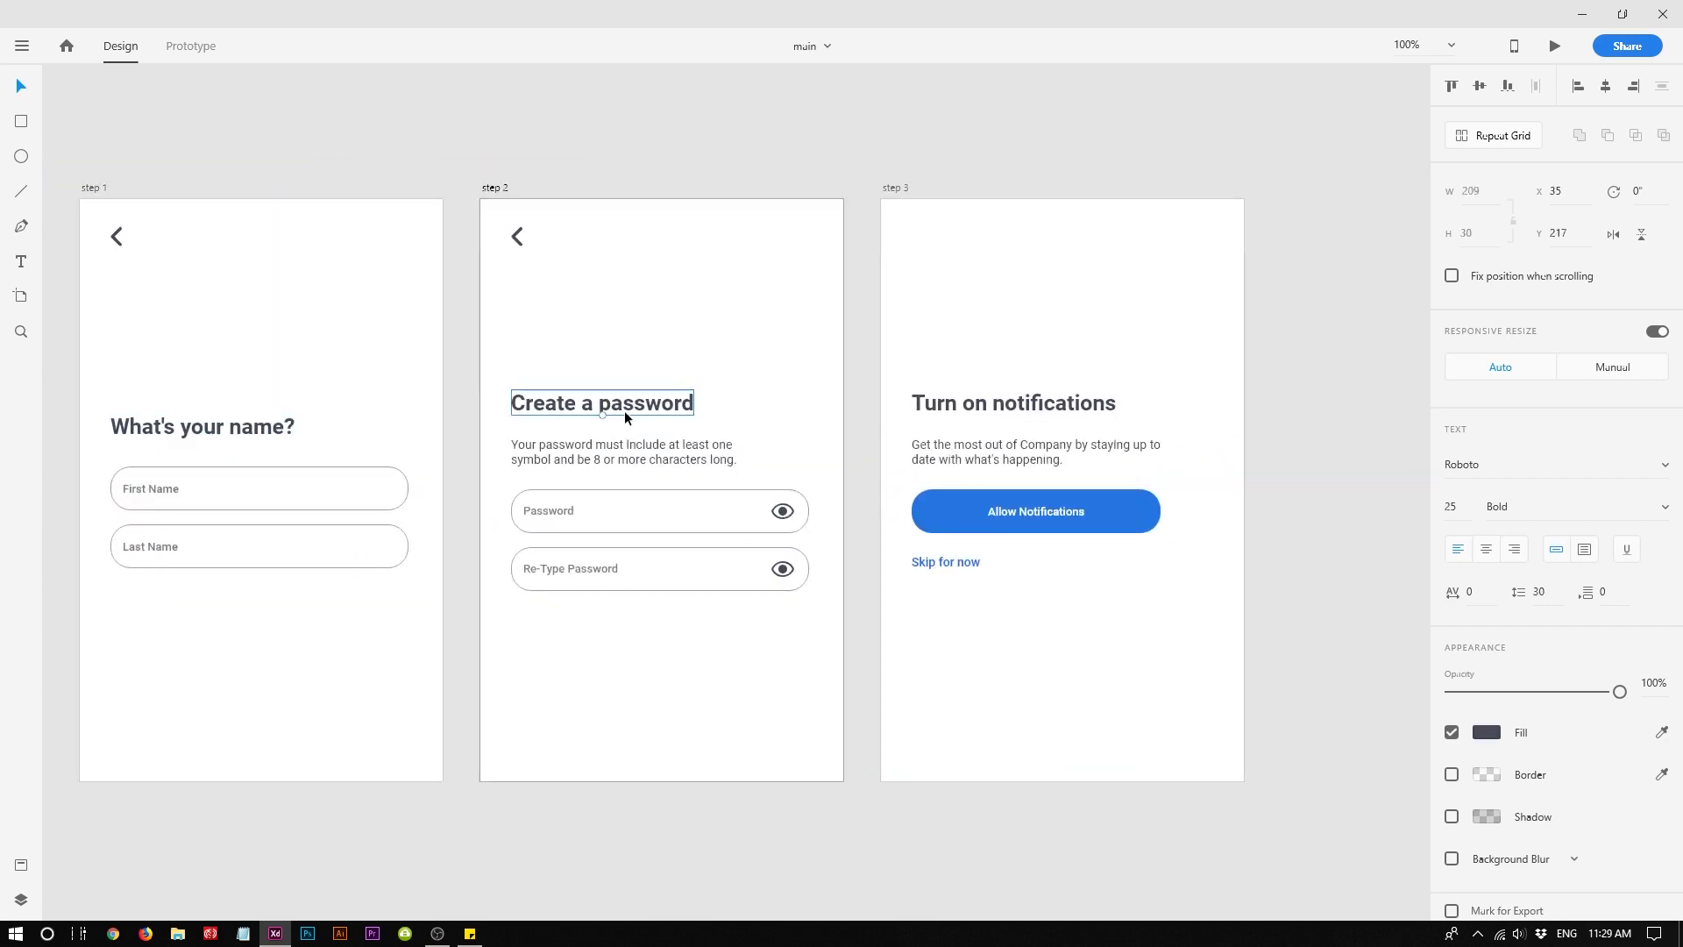
pyautogui.moveTo(868, 391); pyautogui.dragTo(627, 397)
pyautogui.click(710, 415)
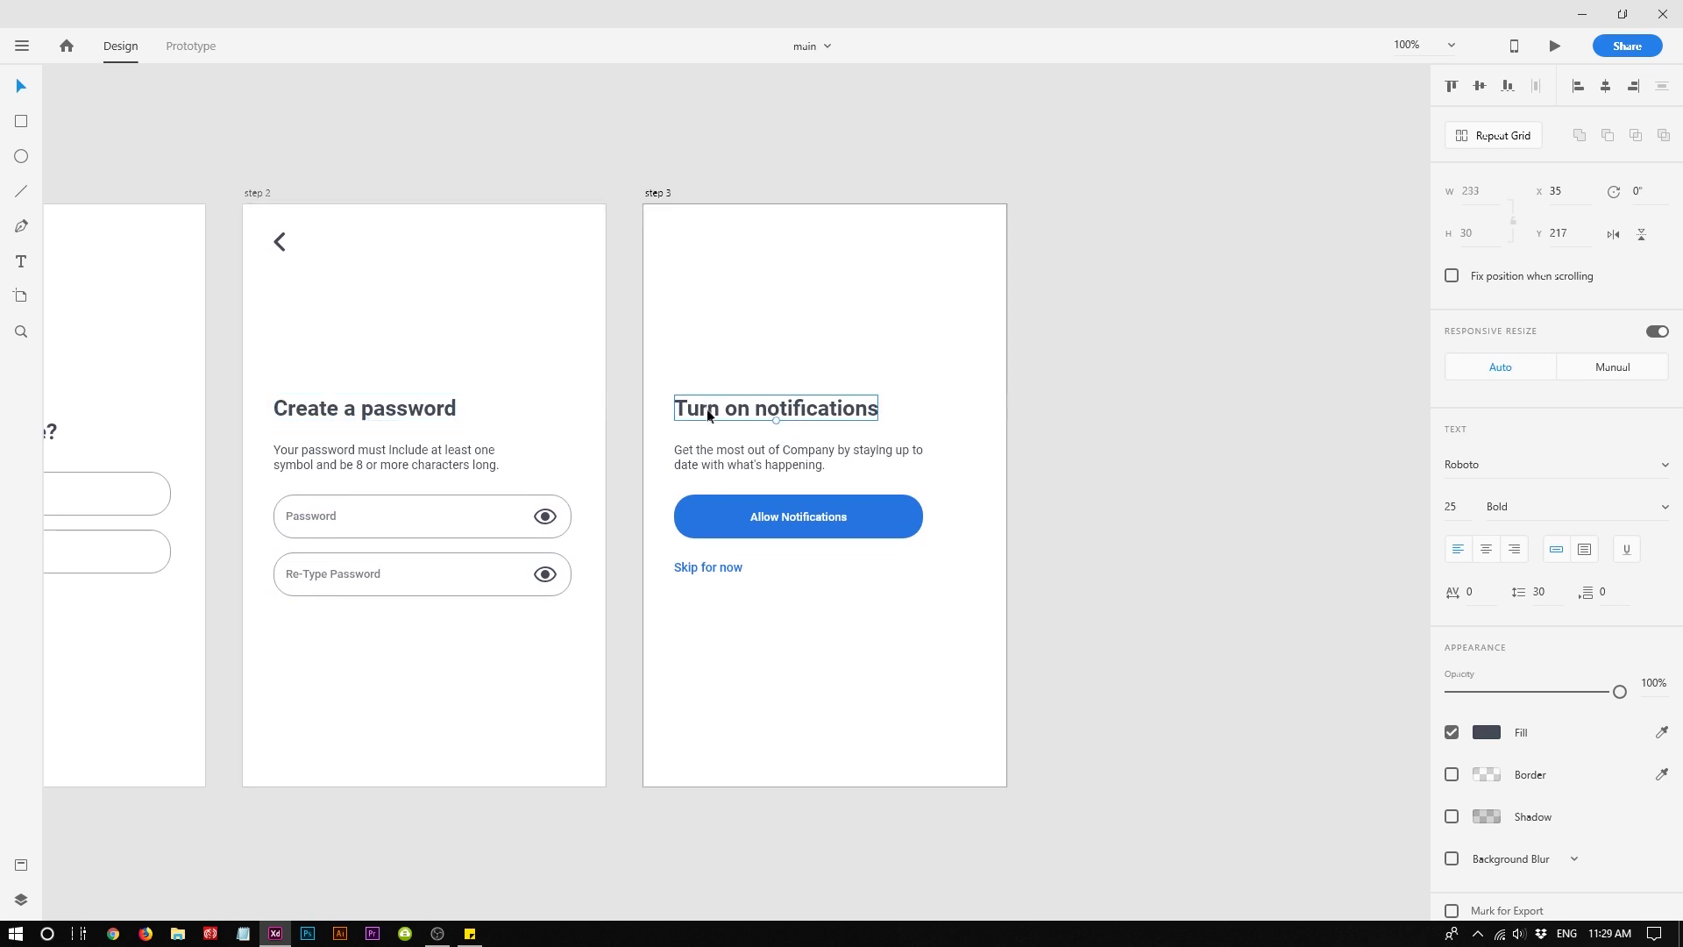
# Zoom in on the main feed artboard
pyautogui.scroll(5, 487, 592)
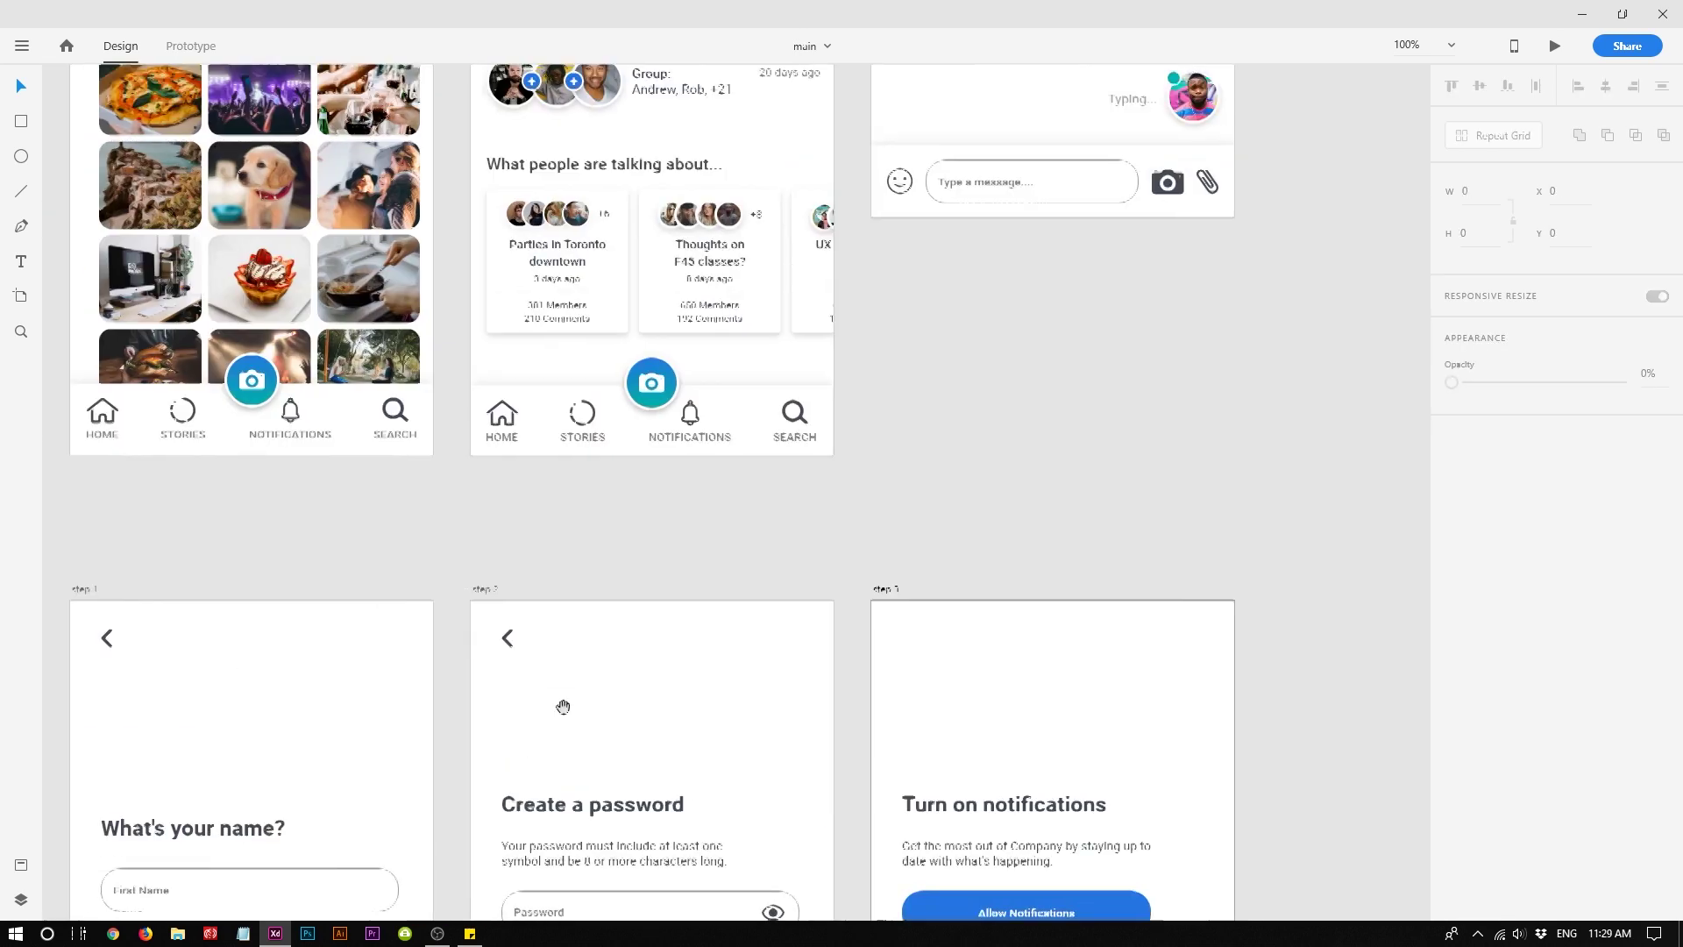
pyautogui.press('z')
pyautogui.click(282, 326)
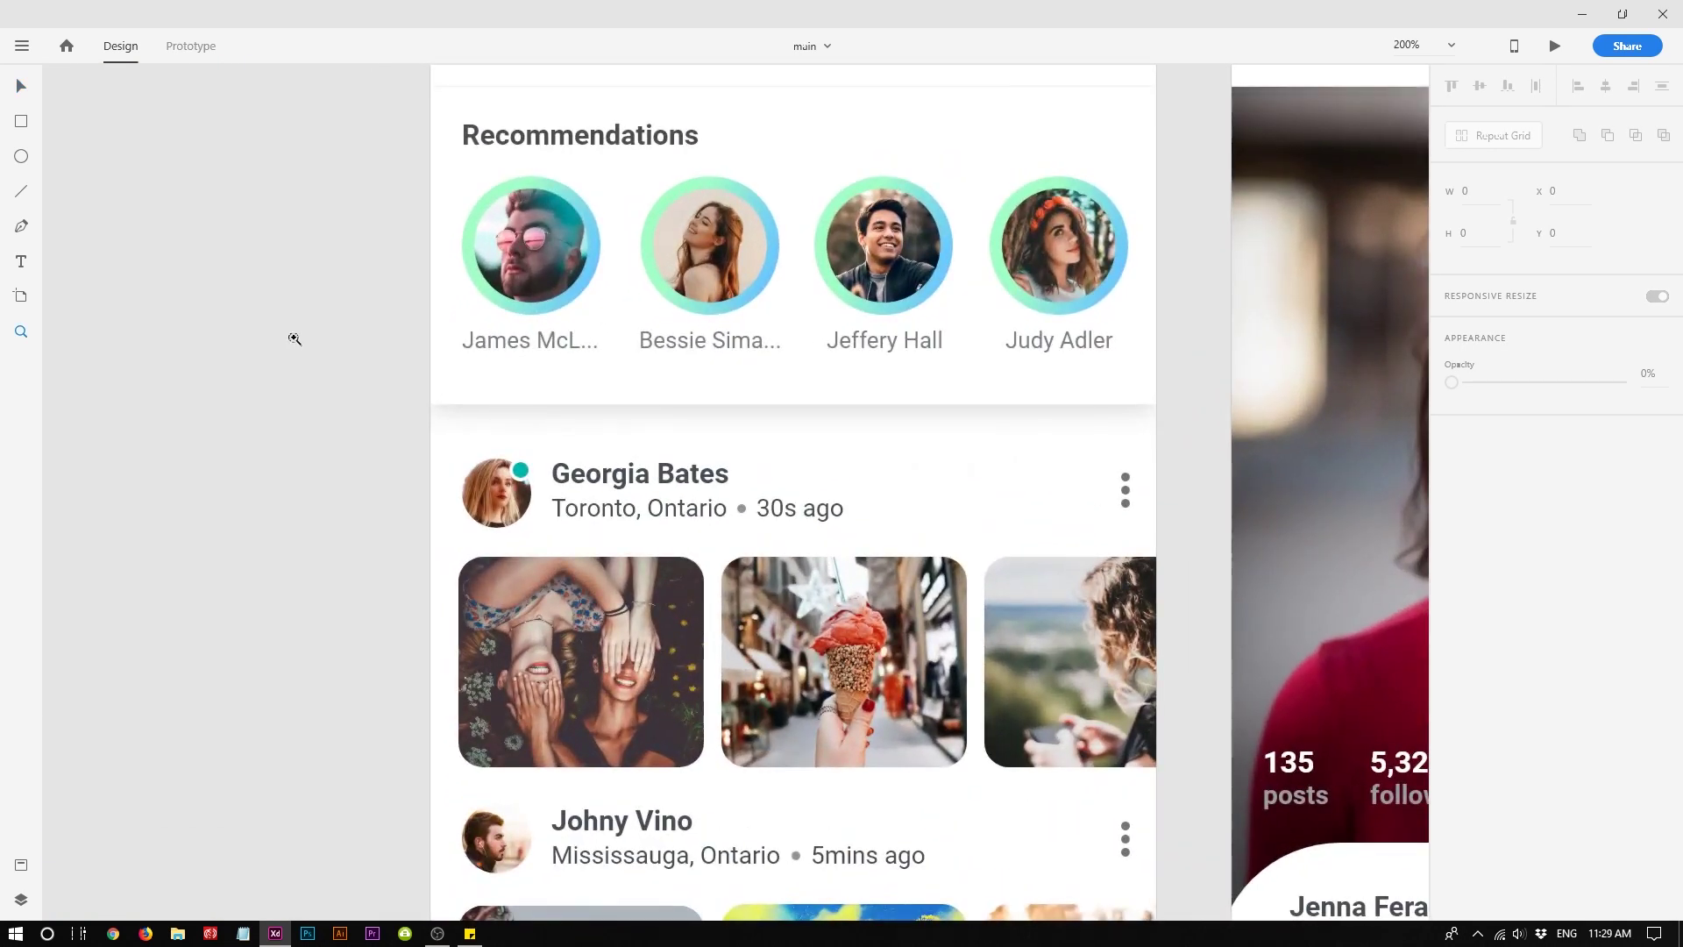
# Centre the main feed artboard and select its header logo text and profile icon
pyautogui.moveTo(876, 424); pyautogui.dragTo(632, 634)
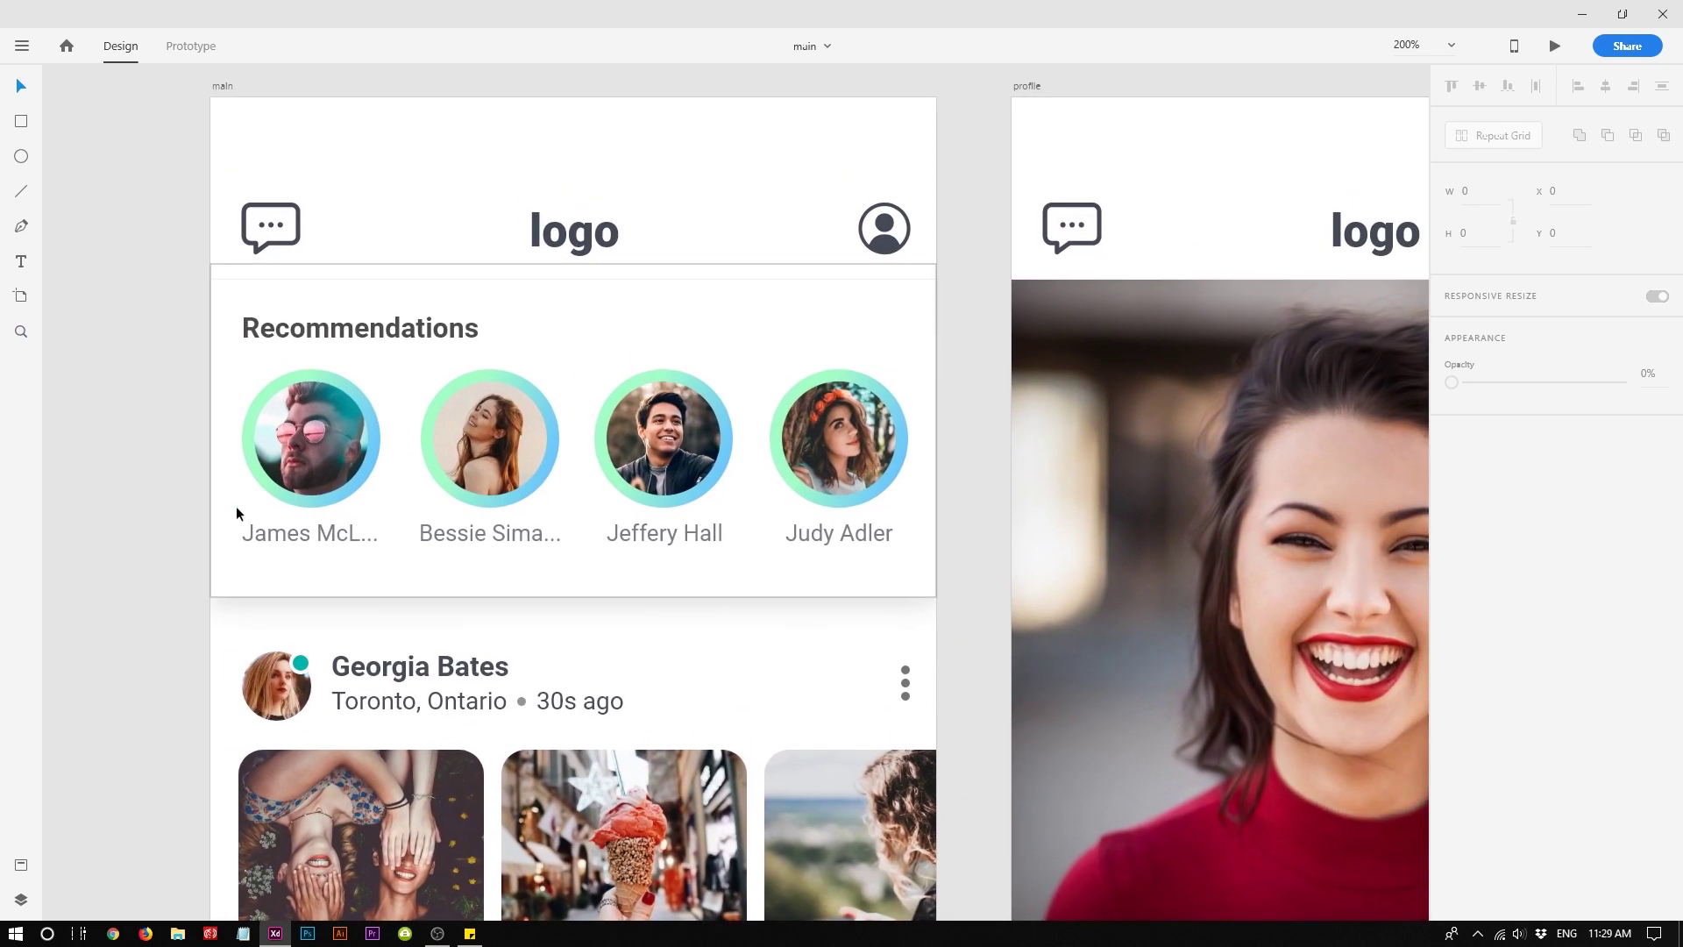
pyautogui.moveTo(248, 500); pyautogui.dragTo(680, 514)
pyautogui.hscroll(5, 1258, 452)
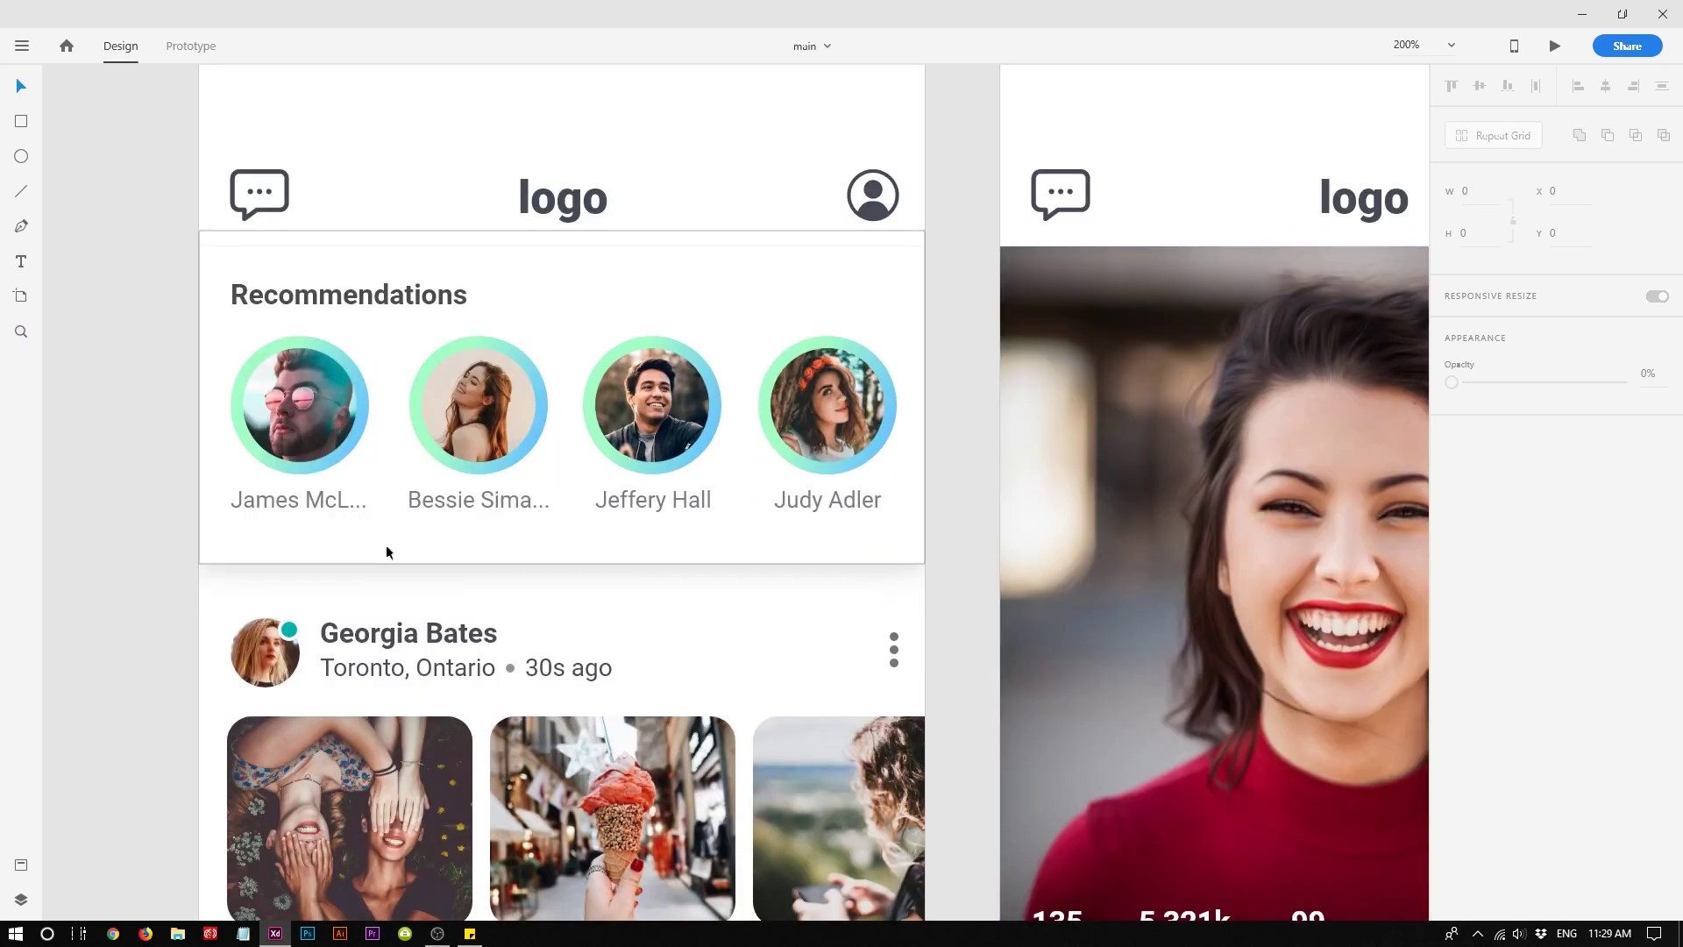
pyautogui.moveTo(387, 552); pyautogui.dragTo(856, 561)
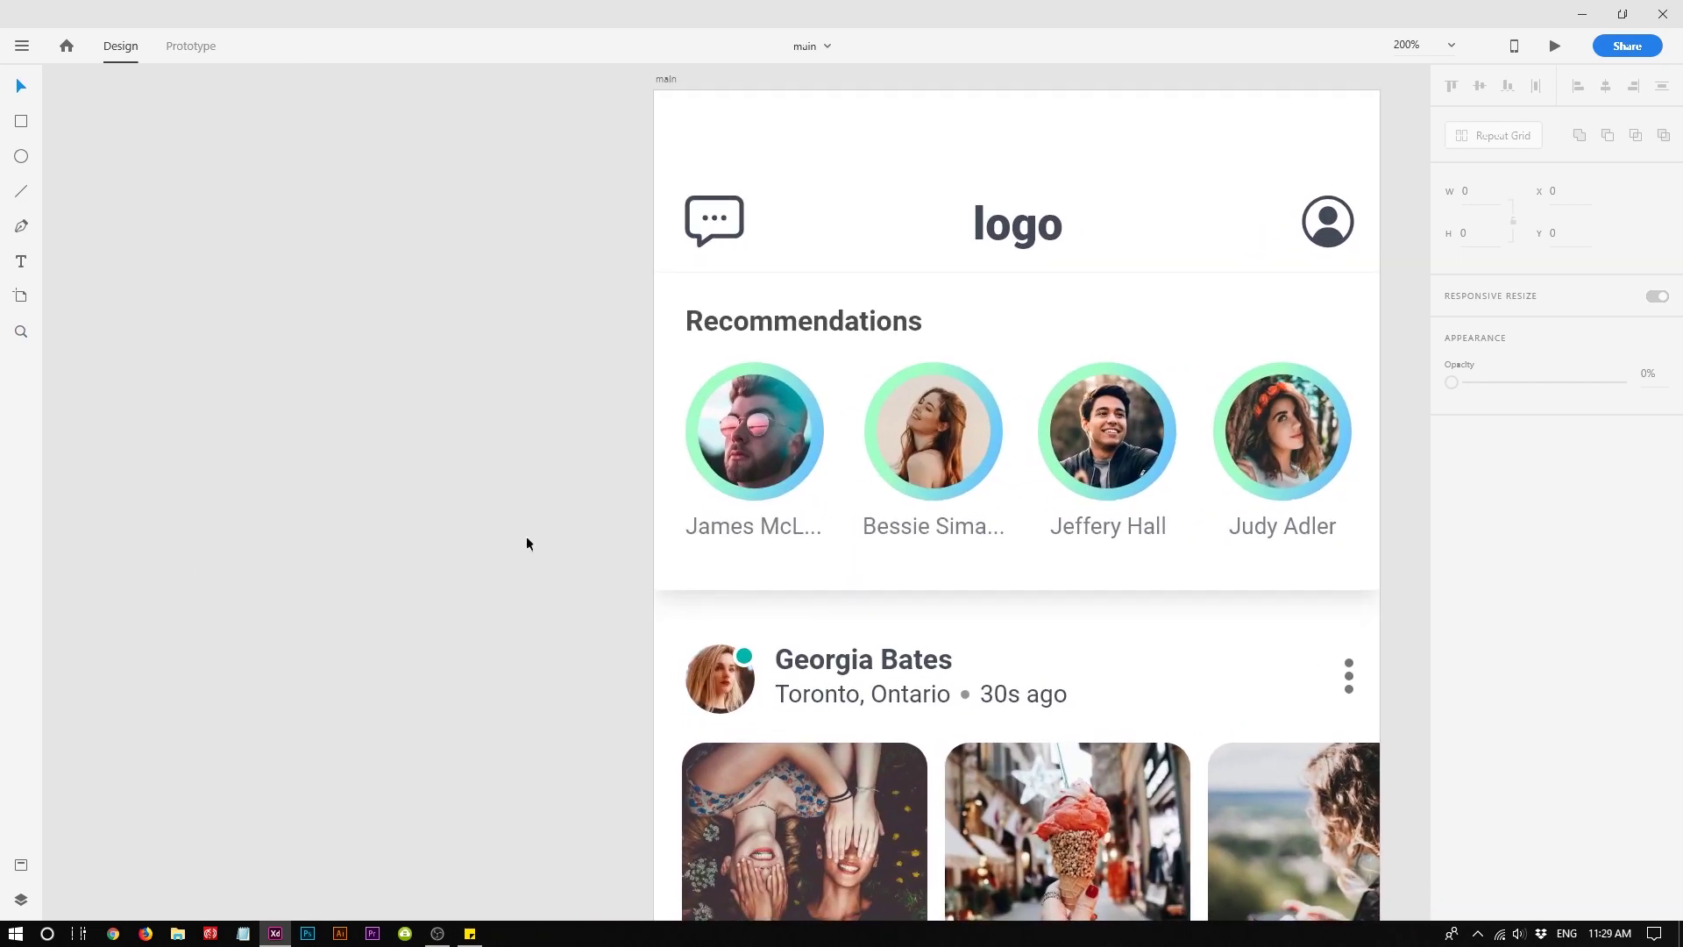
pyautogui.click(1035, 232)
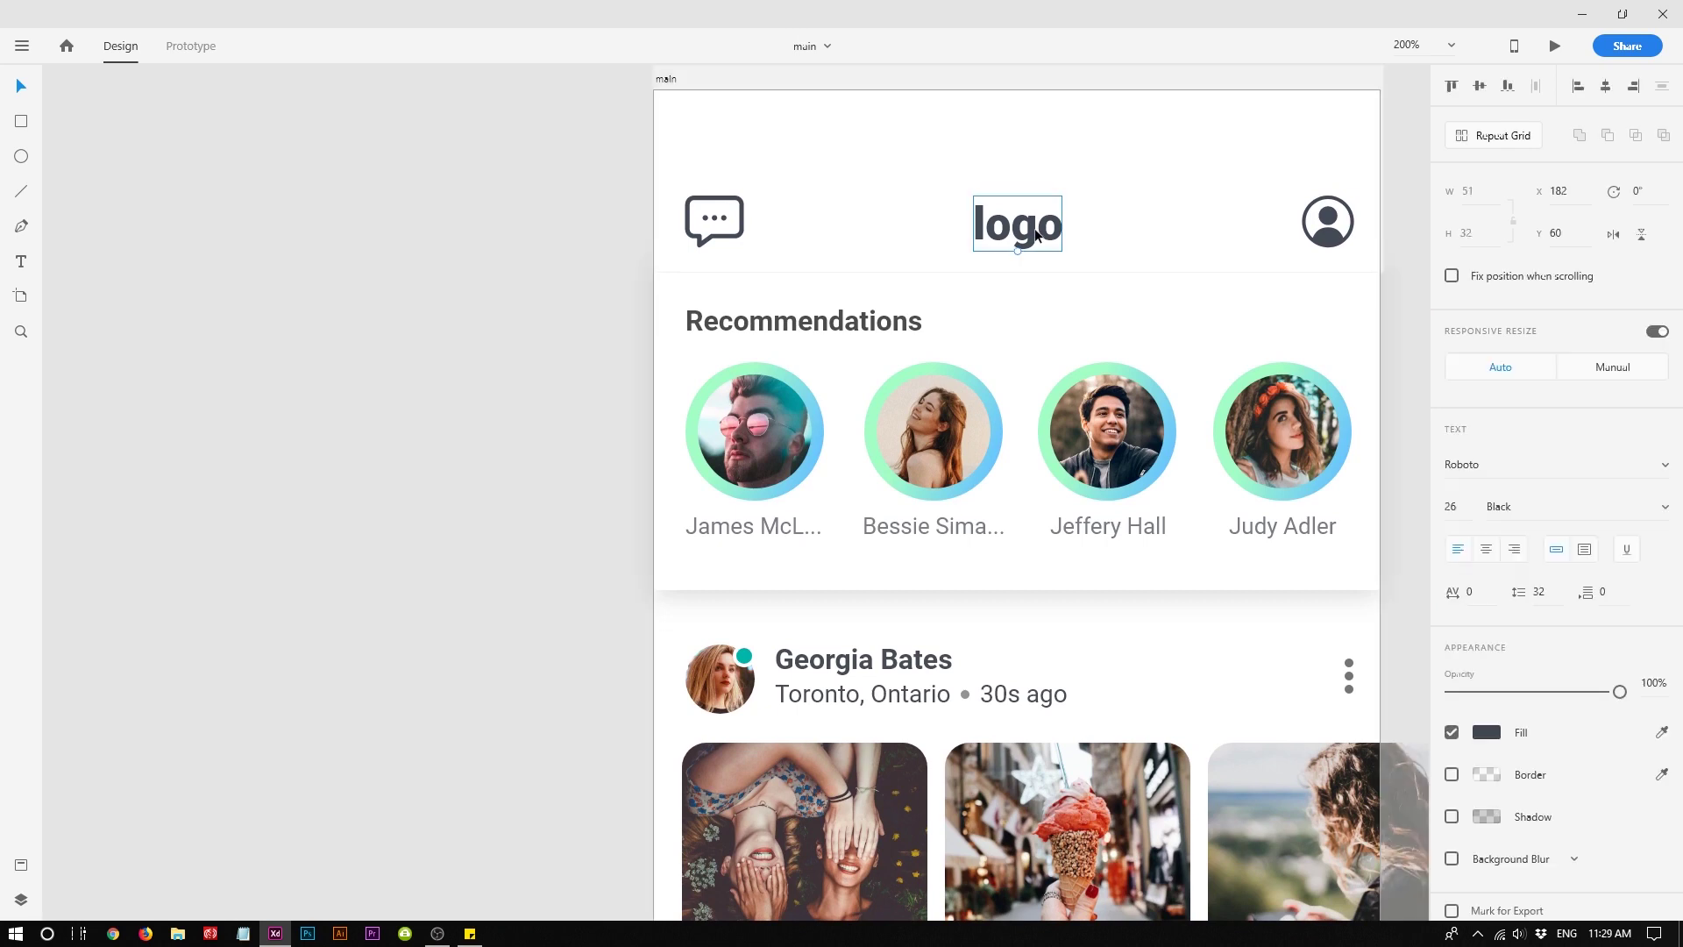
pyautogui.click(1329, 235)
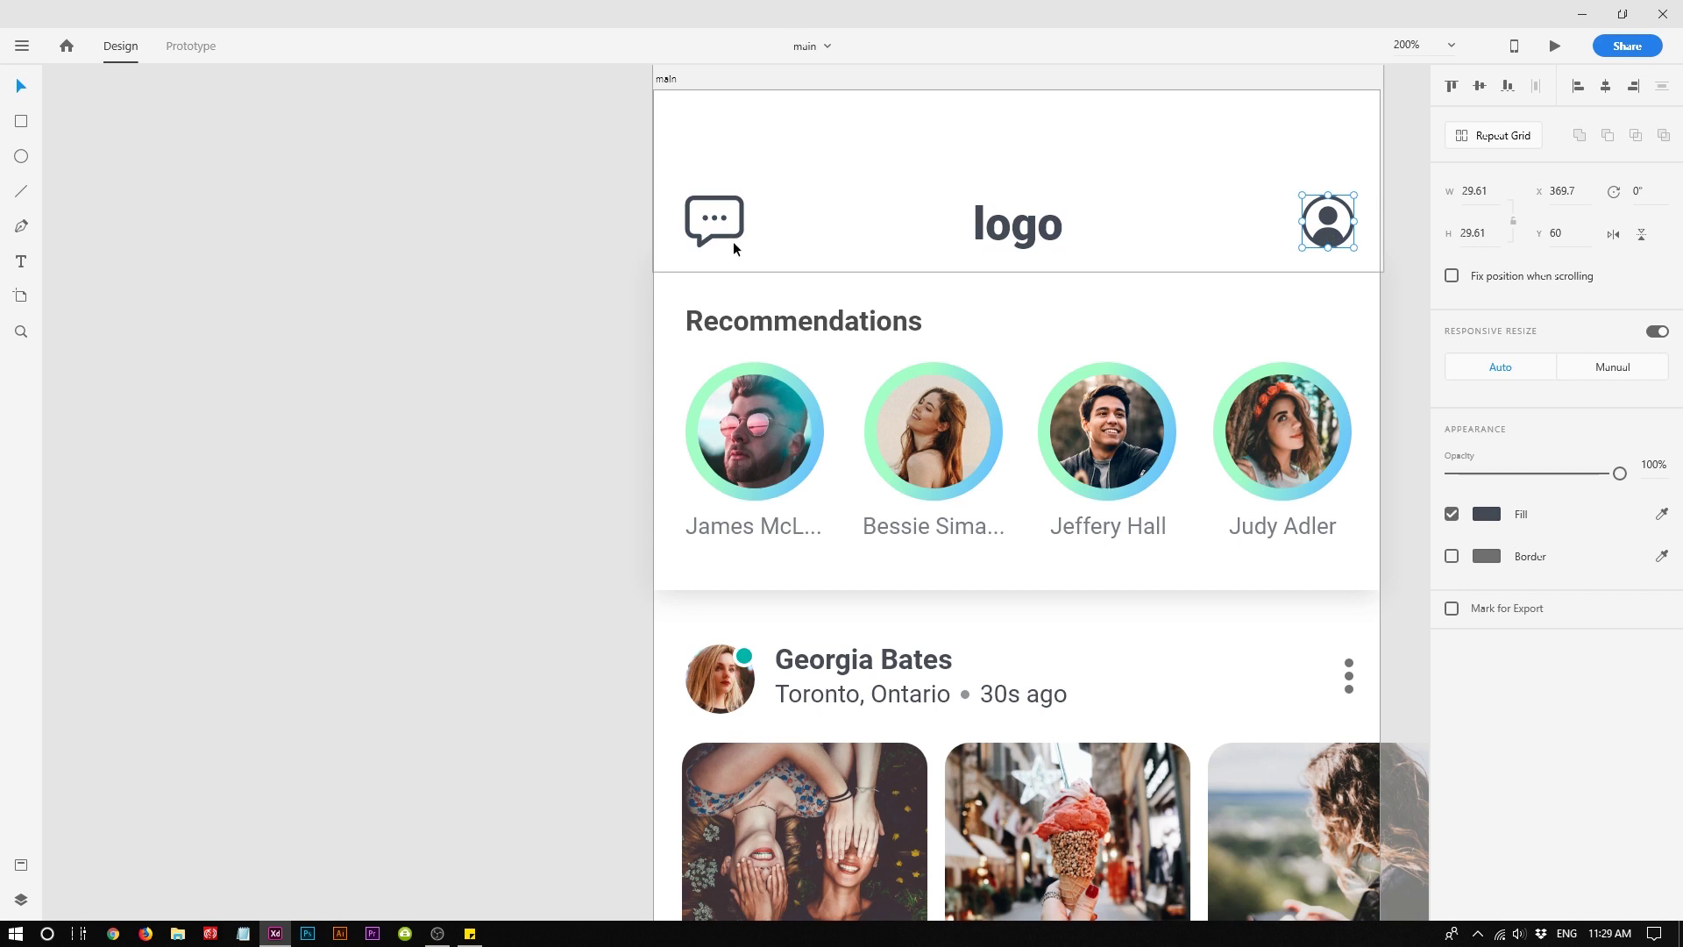
# Select the four recommended avatars and the white Recommendations card, then scroll to the posts
pyautogui.click(772, 428)
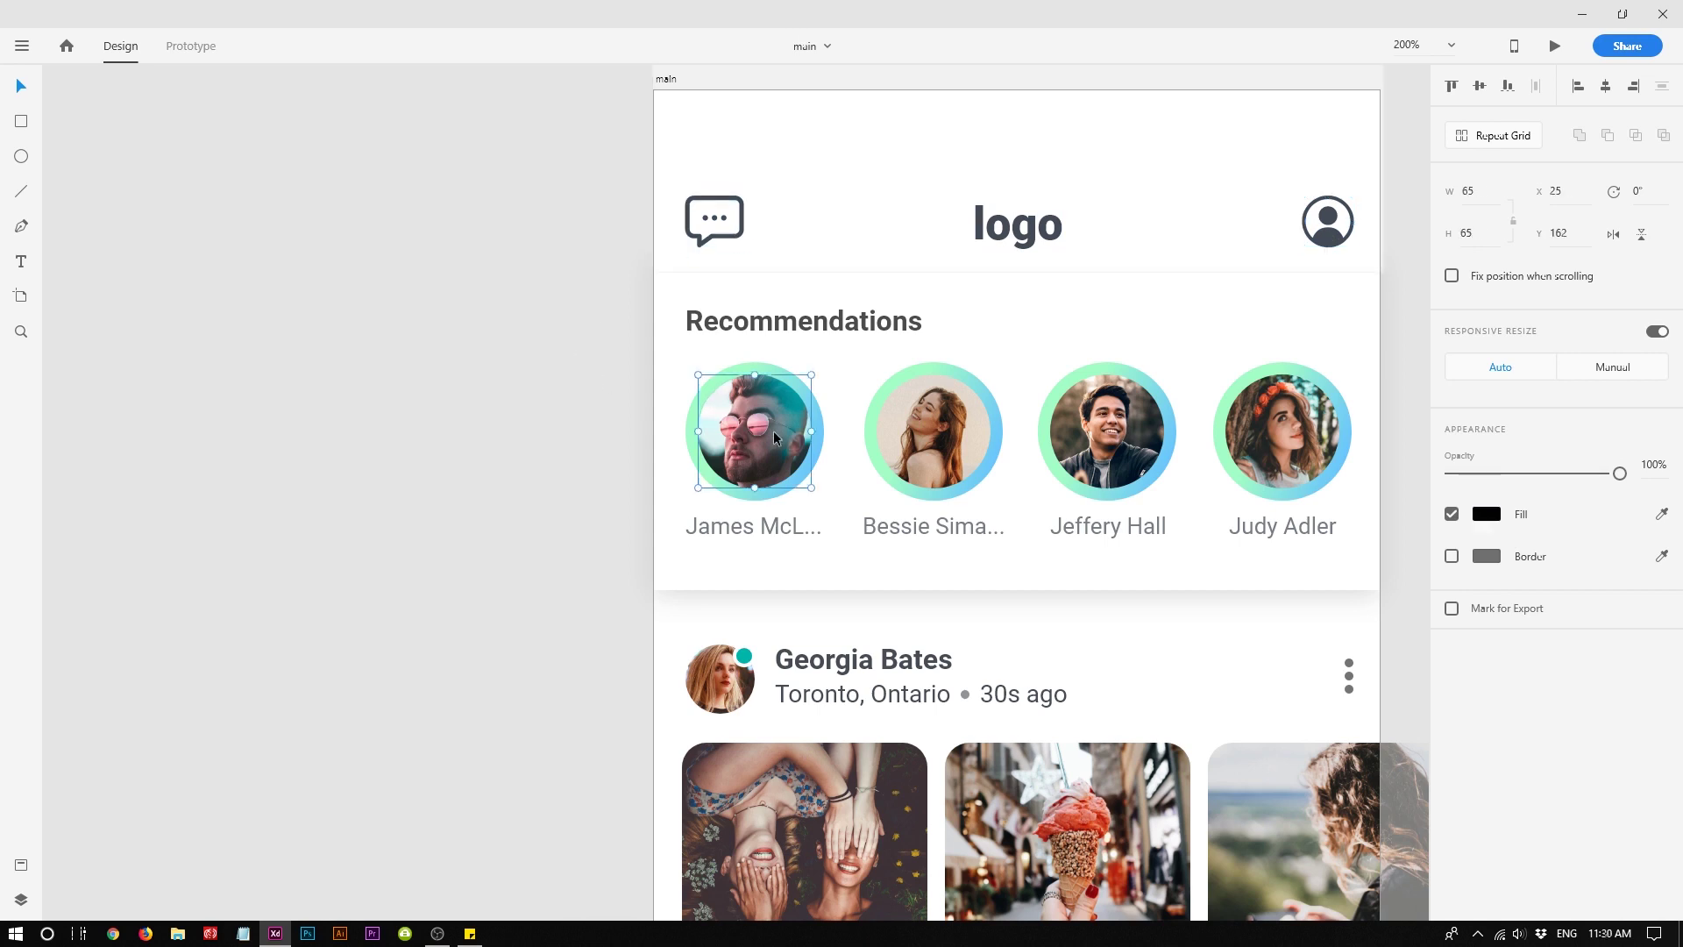
pyautogui.click(933, 429)
pyautogui.click(1107, 429)
pyautogui.click(1303, 453)
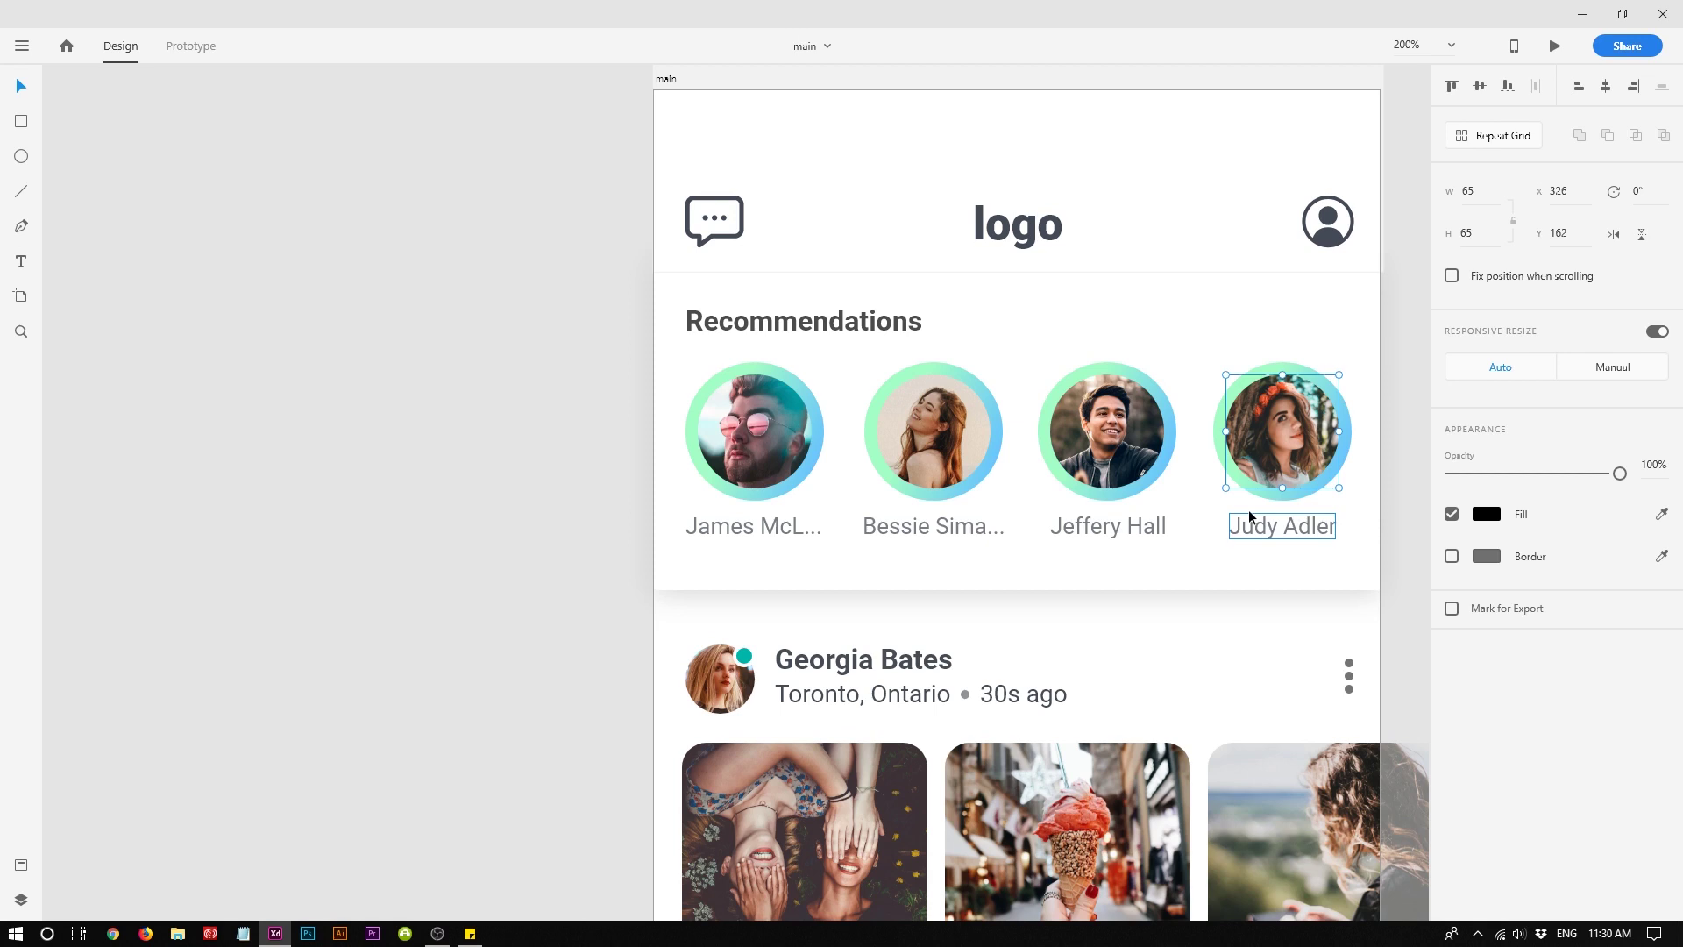
pyautogui.click(1013, 573)
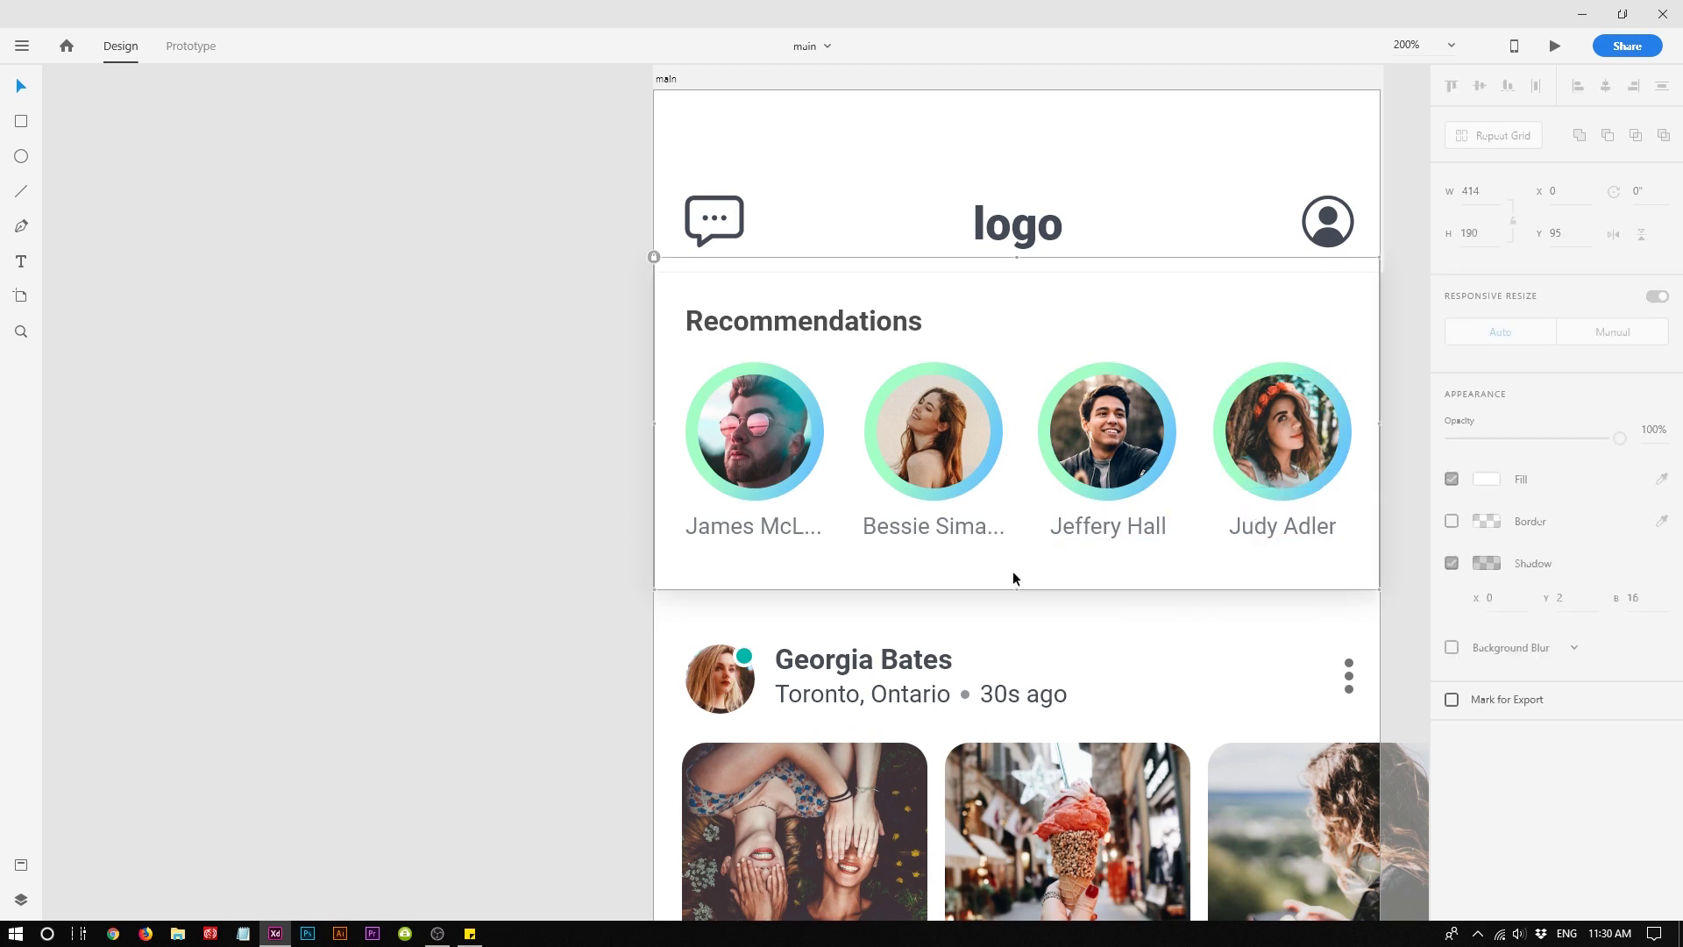
pyautogui.scroll(-5, 984, 430)
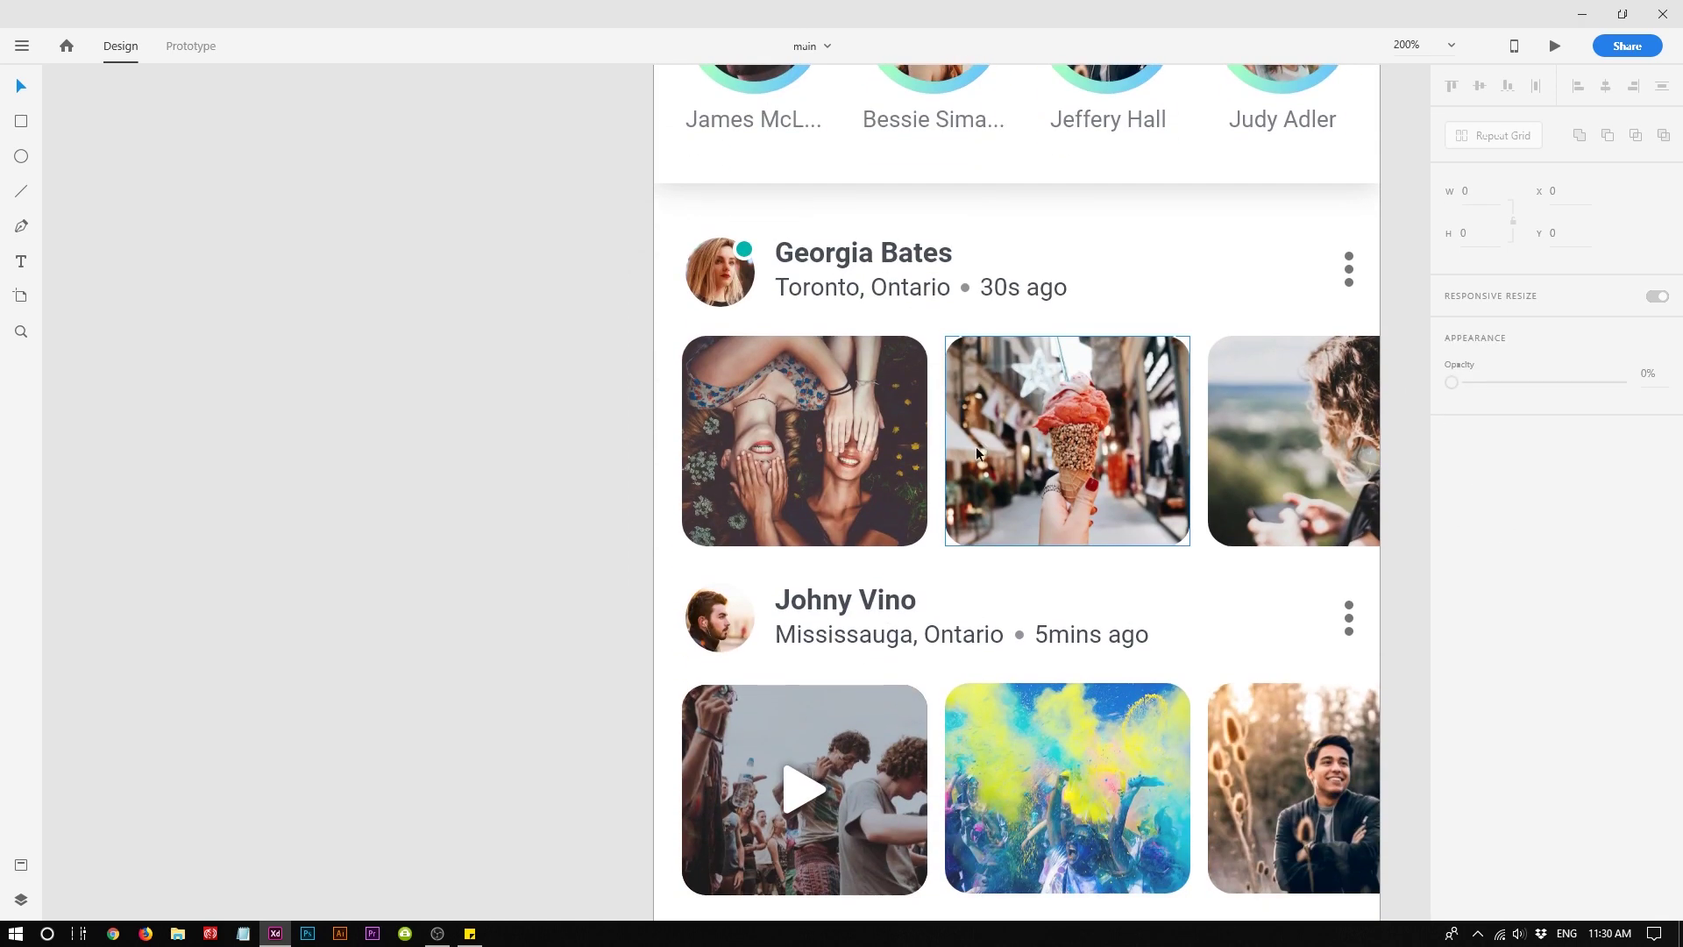
pyautogui.click(747, 254)
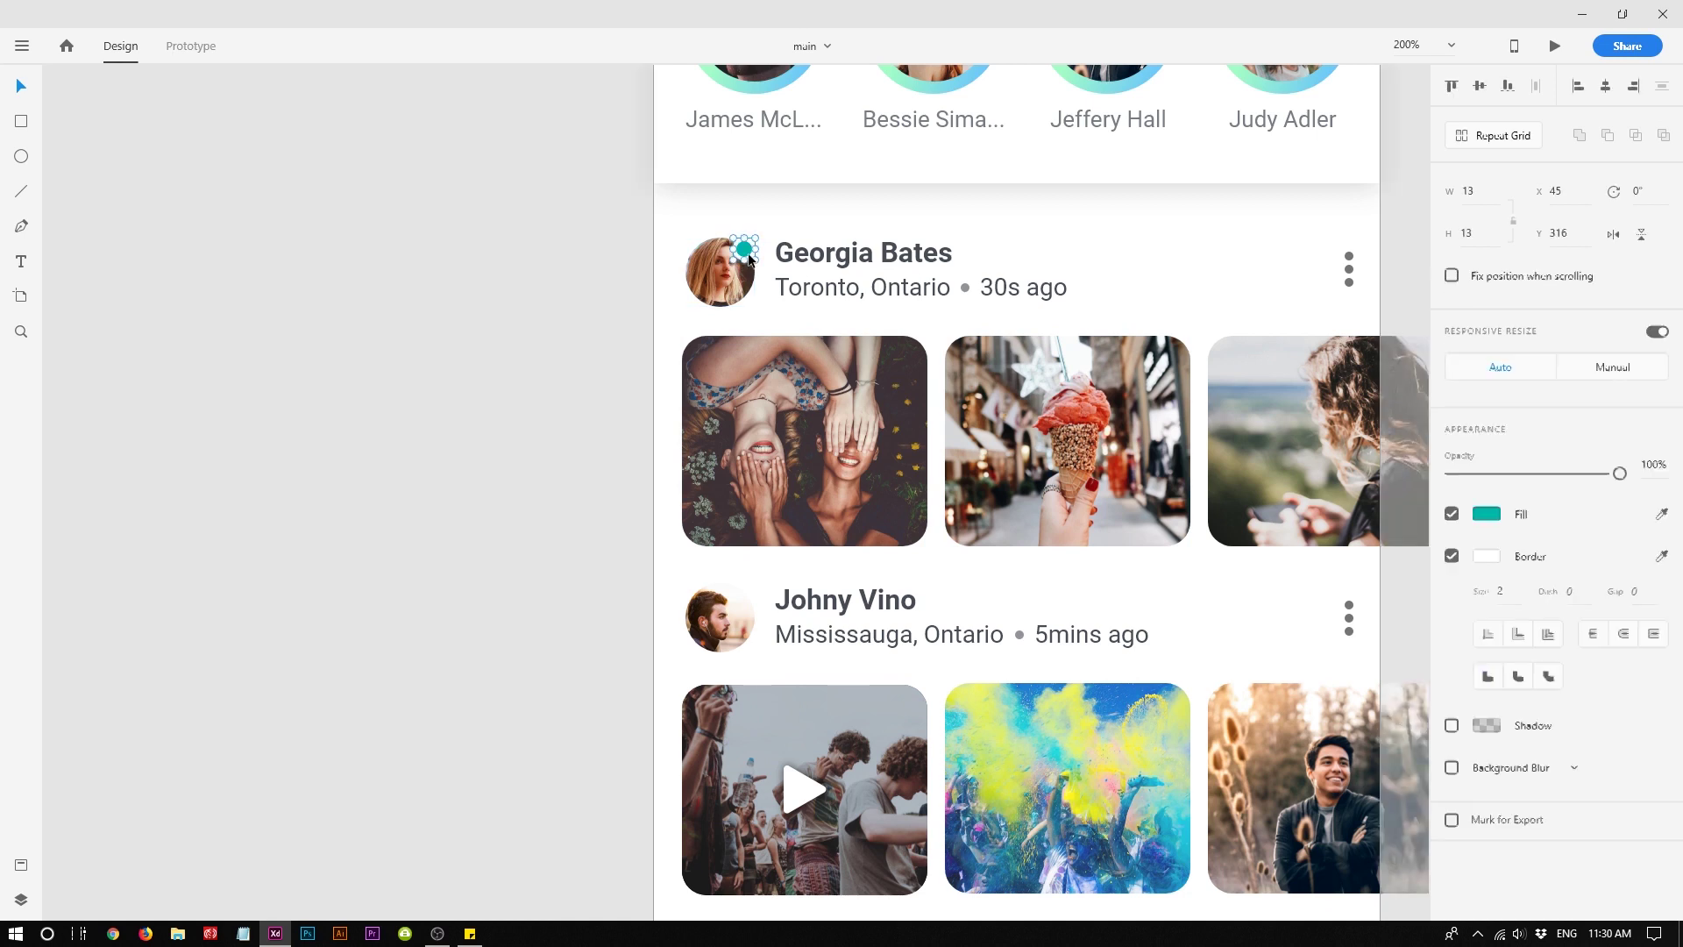
pyautogui.click(745, 259)
pyautogui.click(748, 256)
pyautogui.click(829, 289)
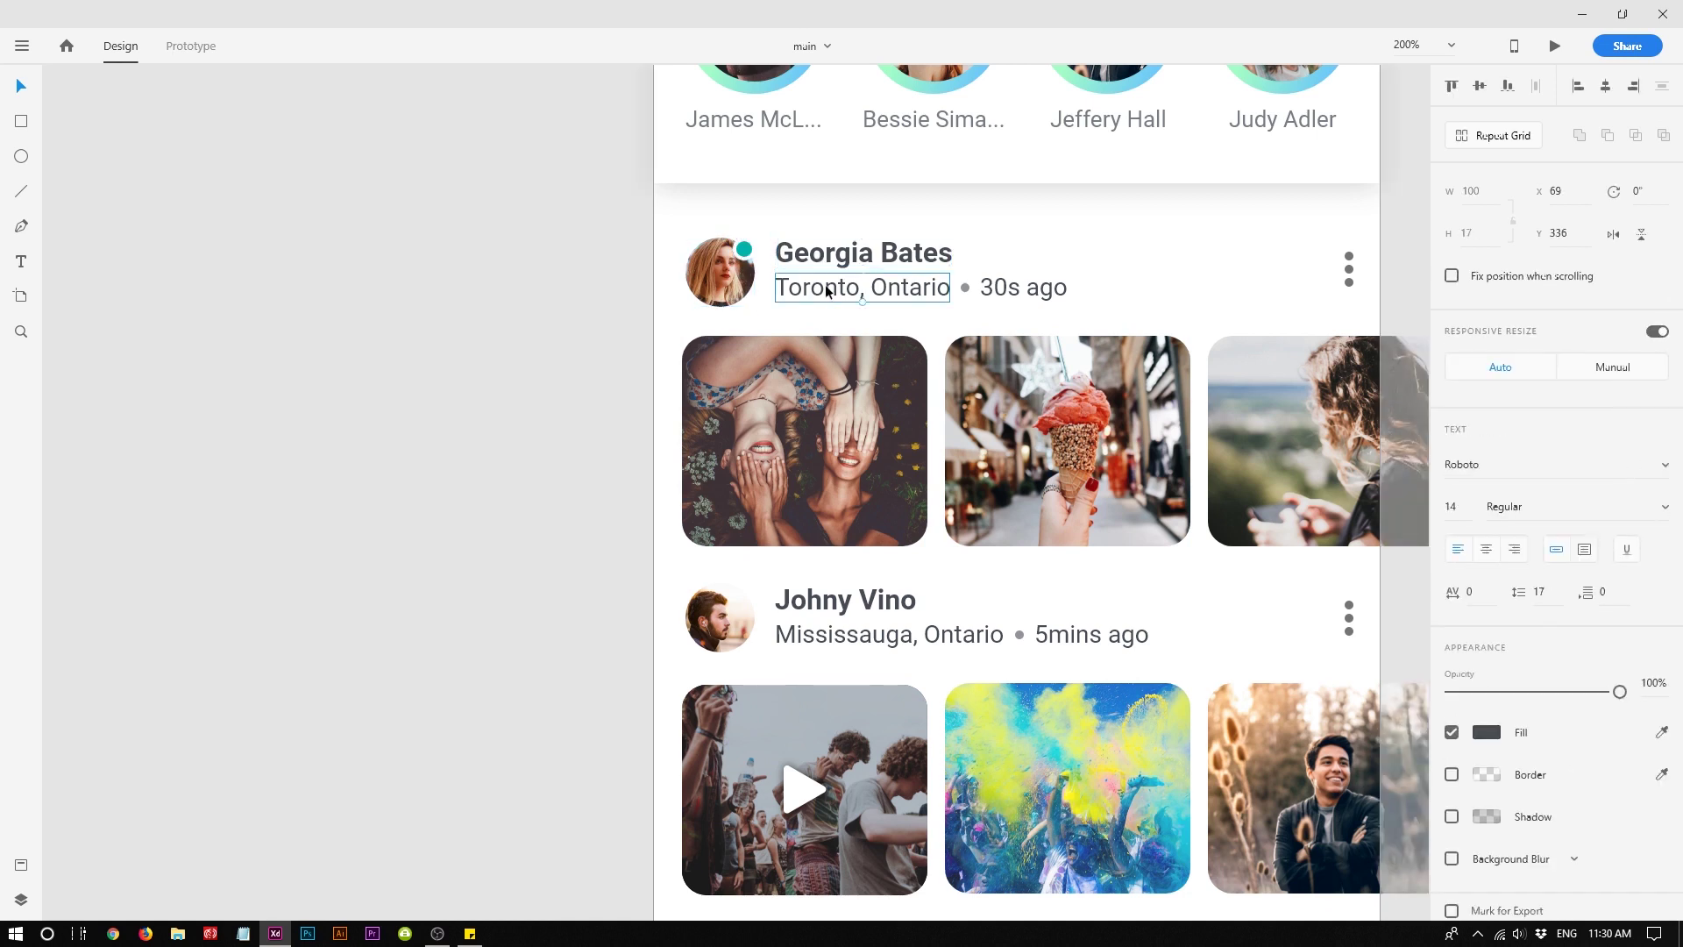
pyautogui.click(1044, 296)
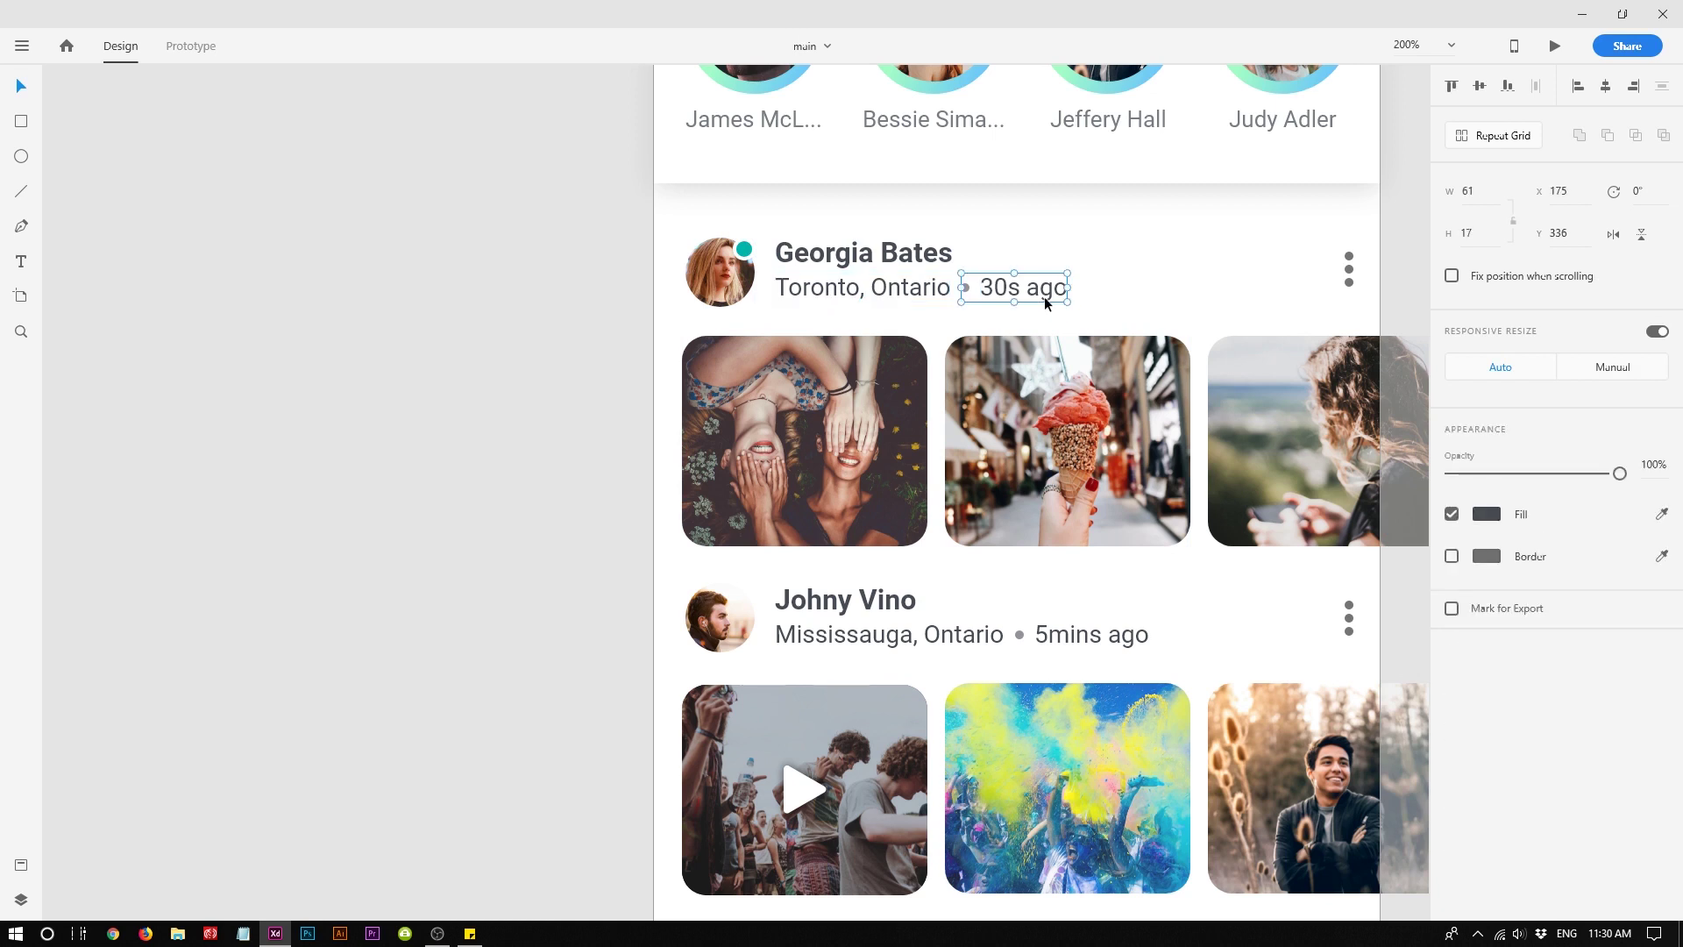
pyautogui.click(1349, 268)
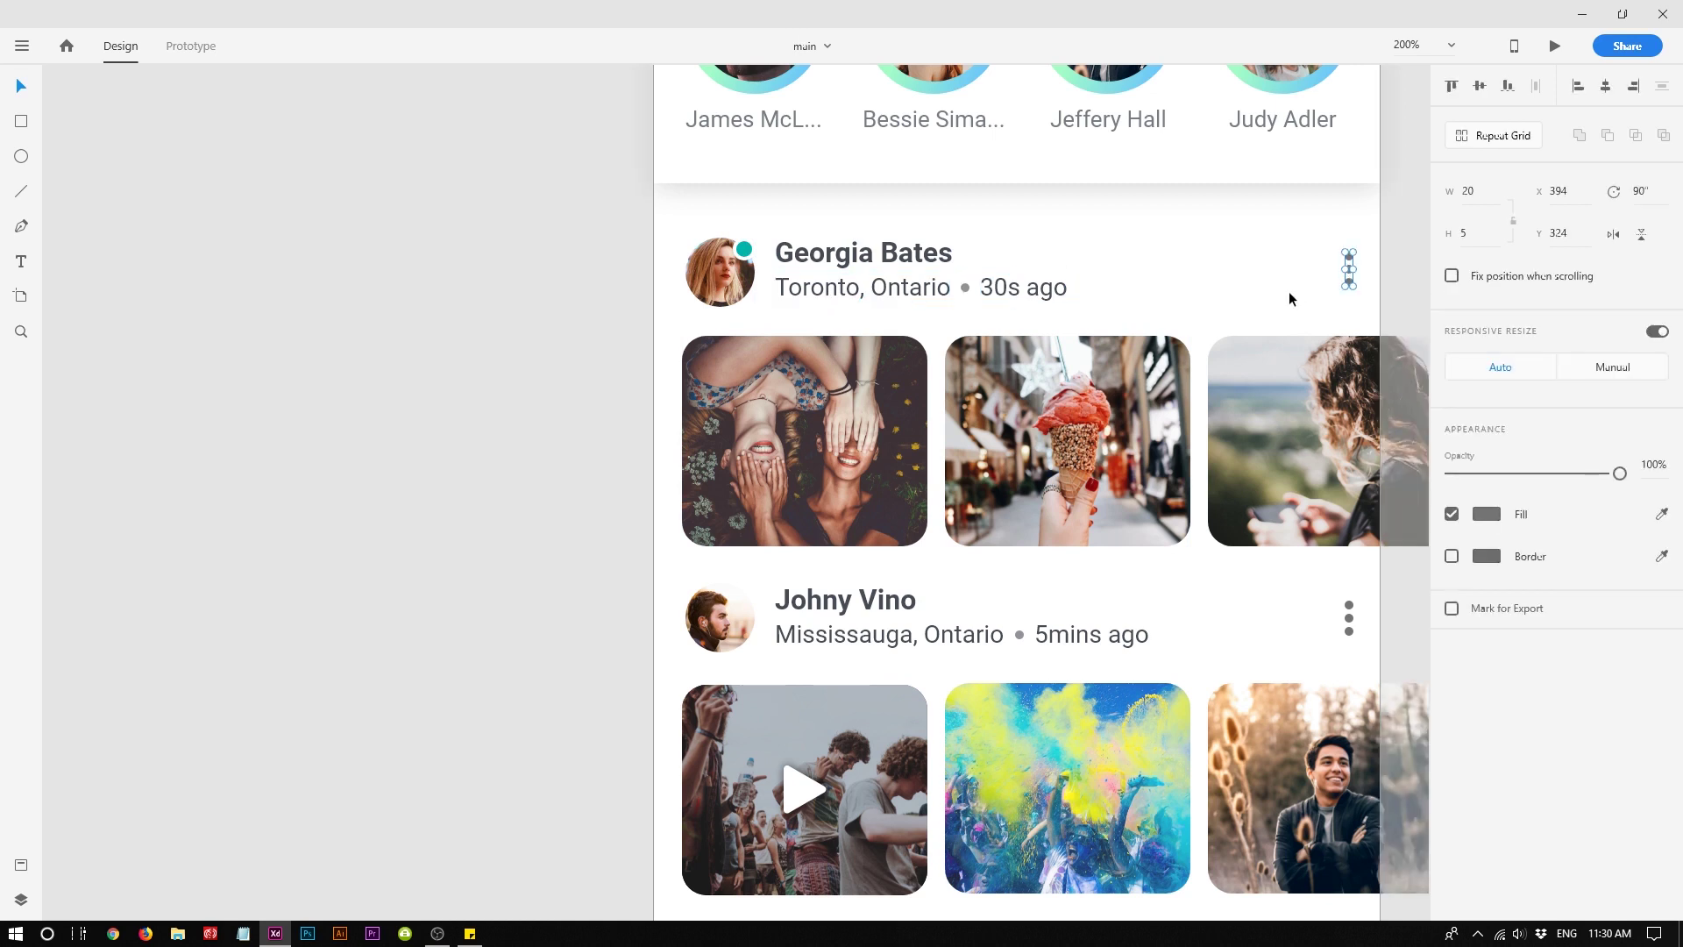
pyautogui.scroll(-3, 846, 545)
pyautogui.click(846, 545)
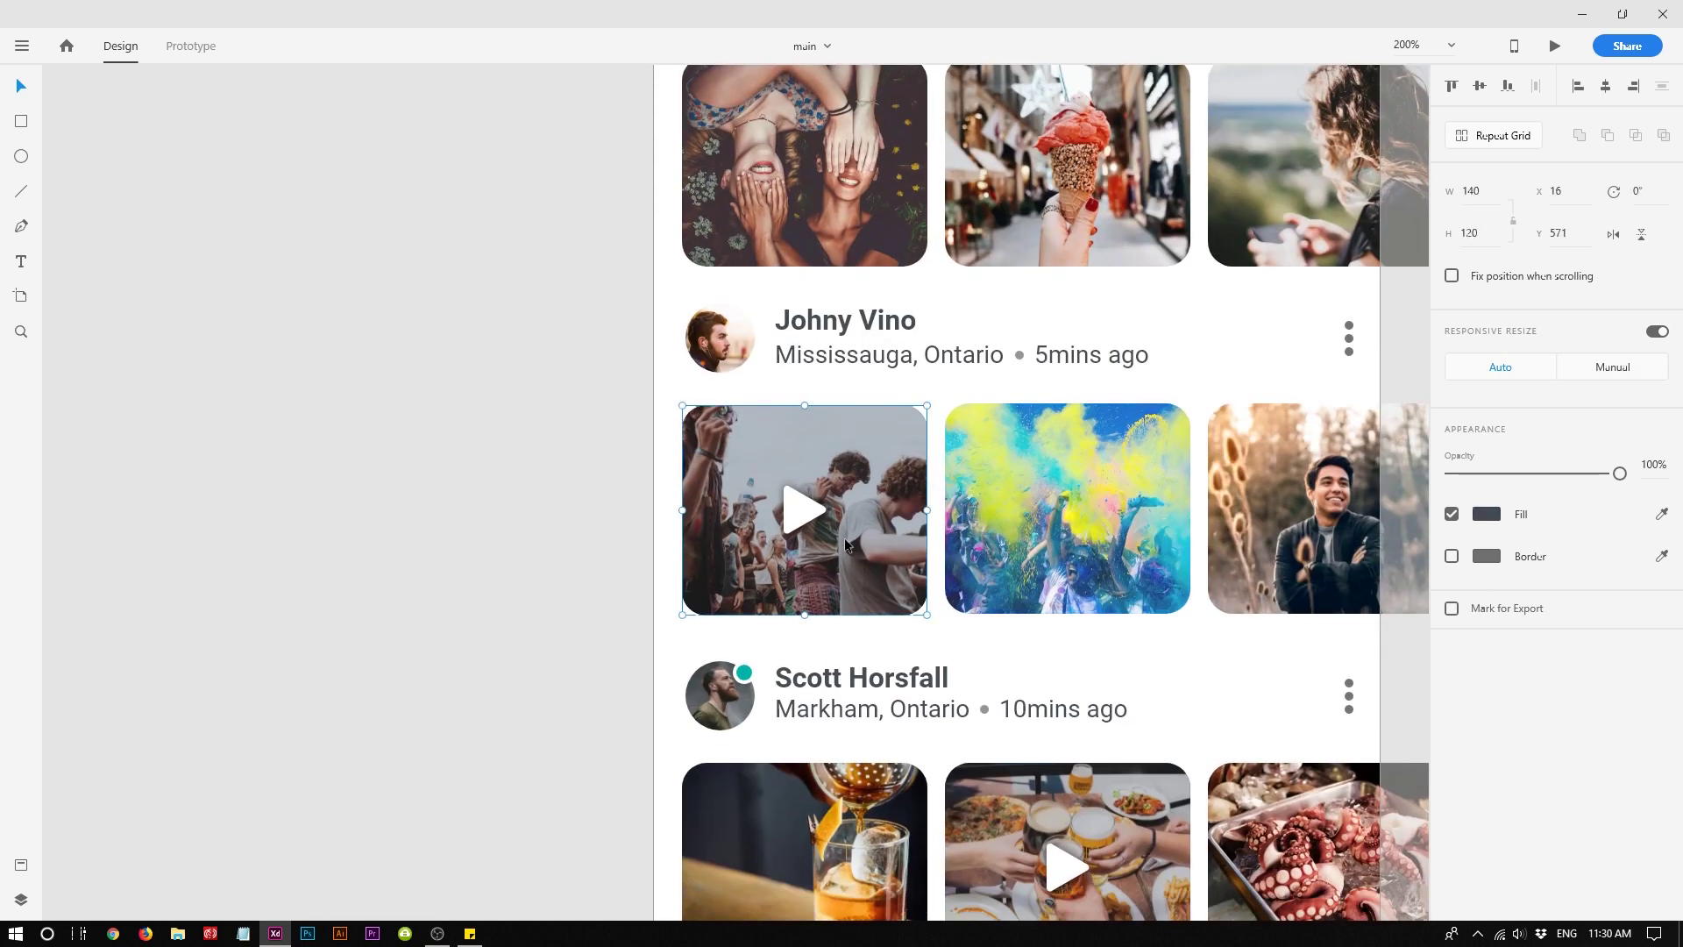
pyautogui.doubleClick(815, 515)
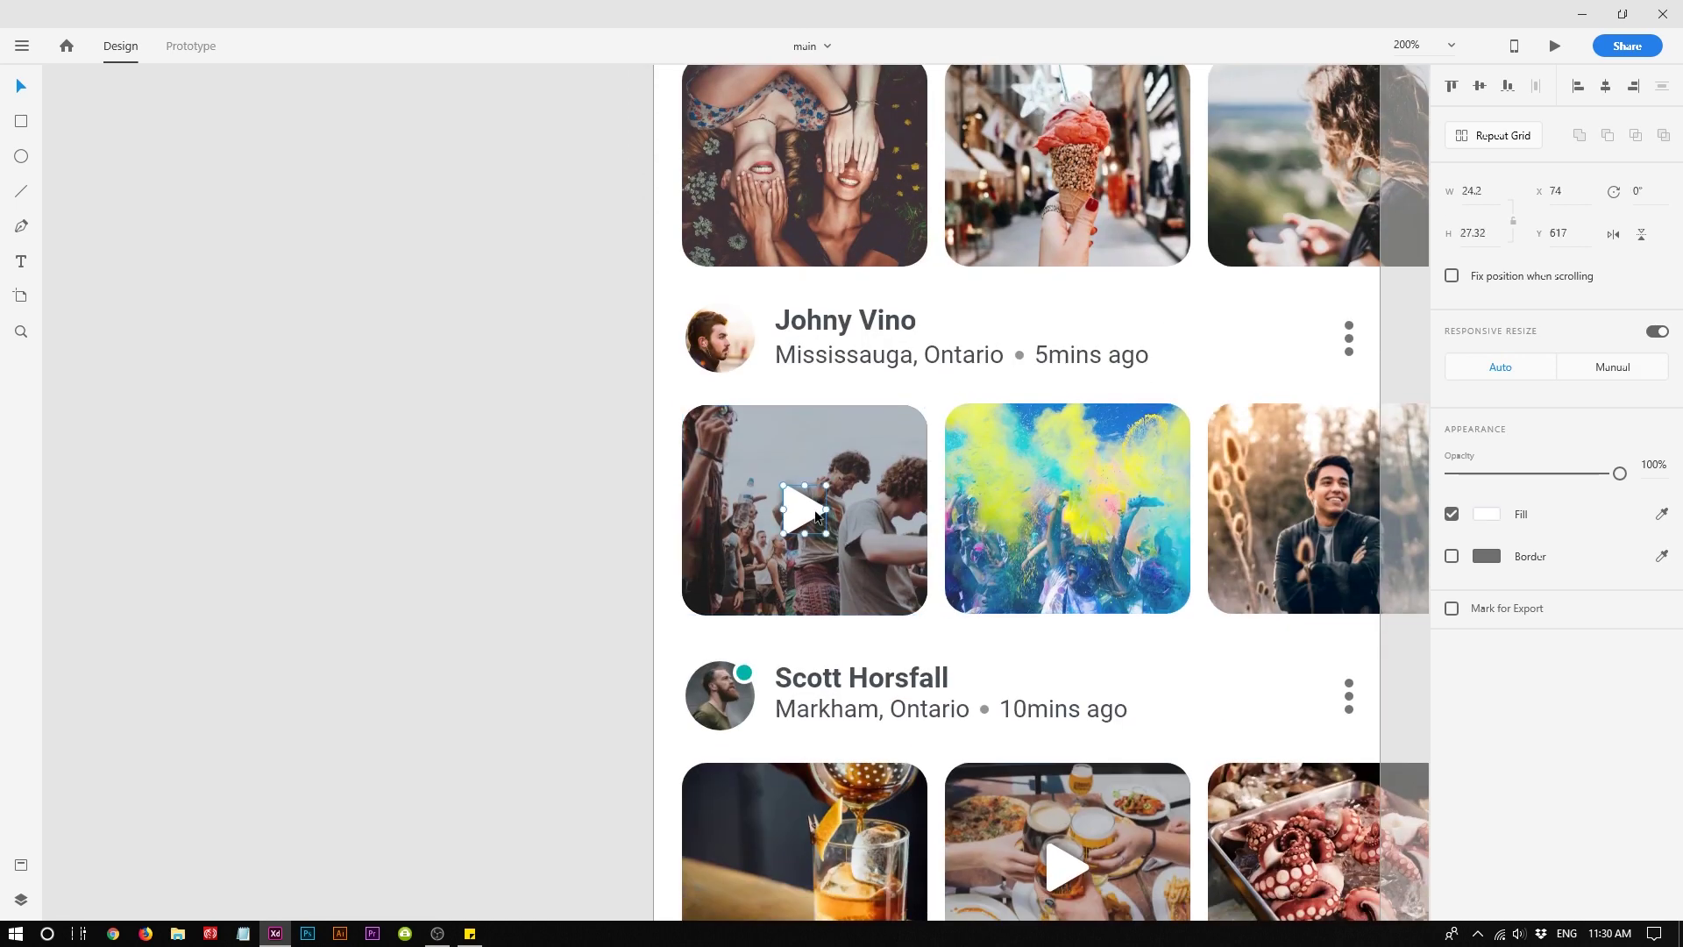
pyautogui.scroll(-7, 815, 515)
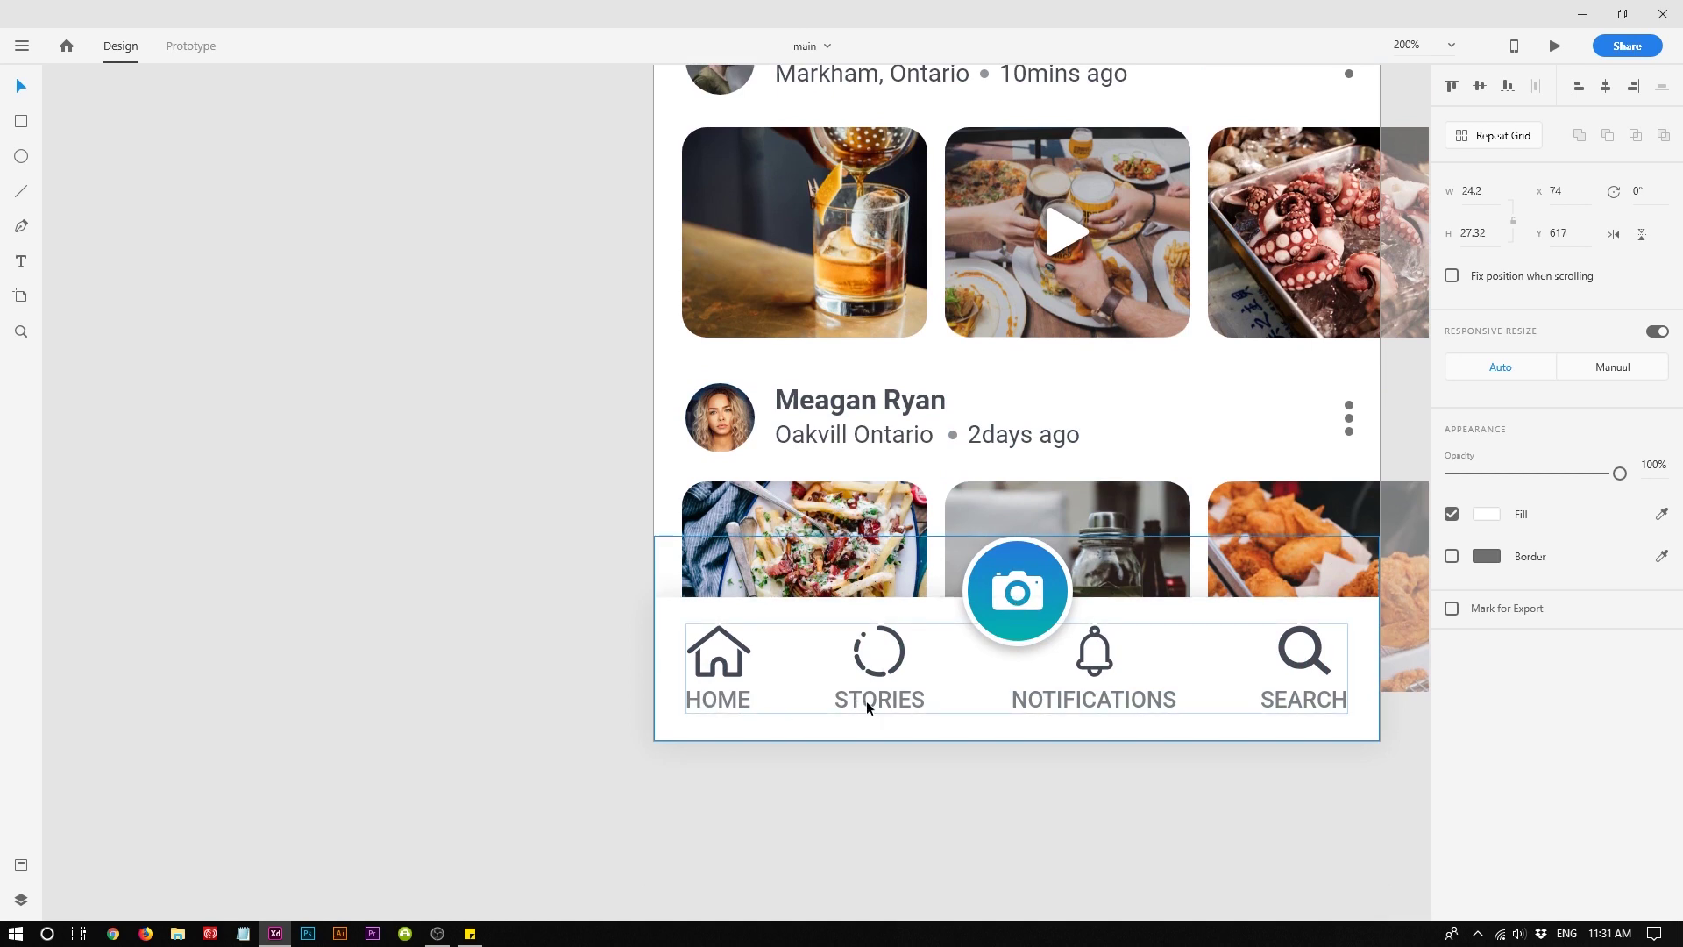
pyautogui.click(1248, 764)
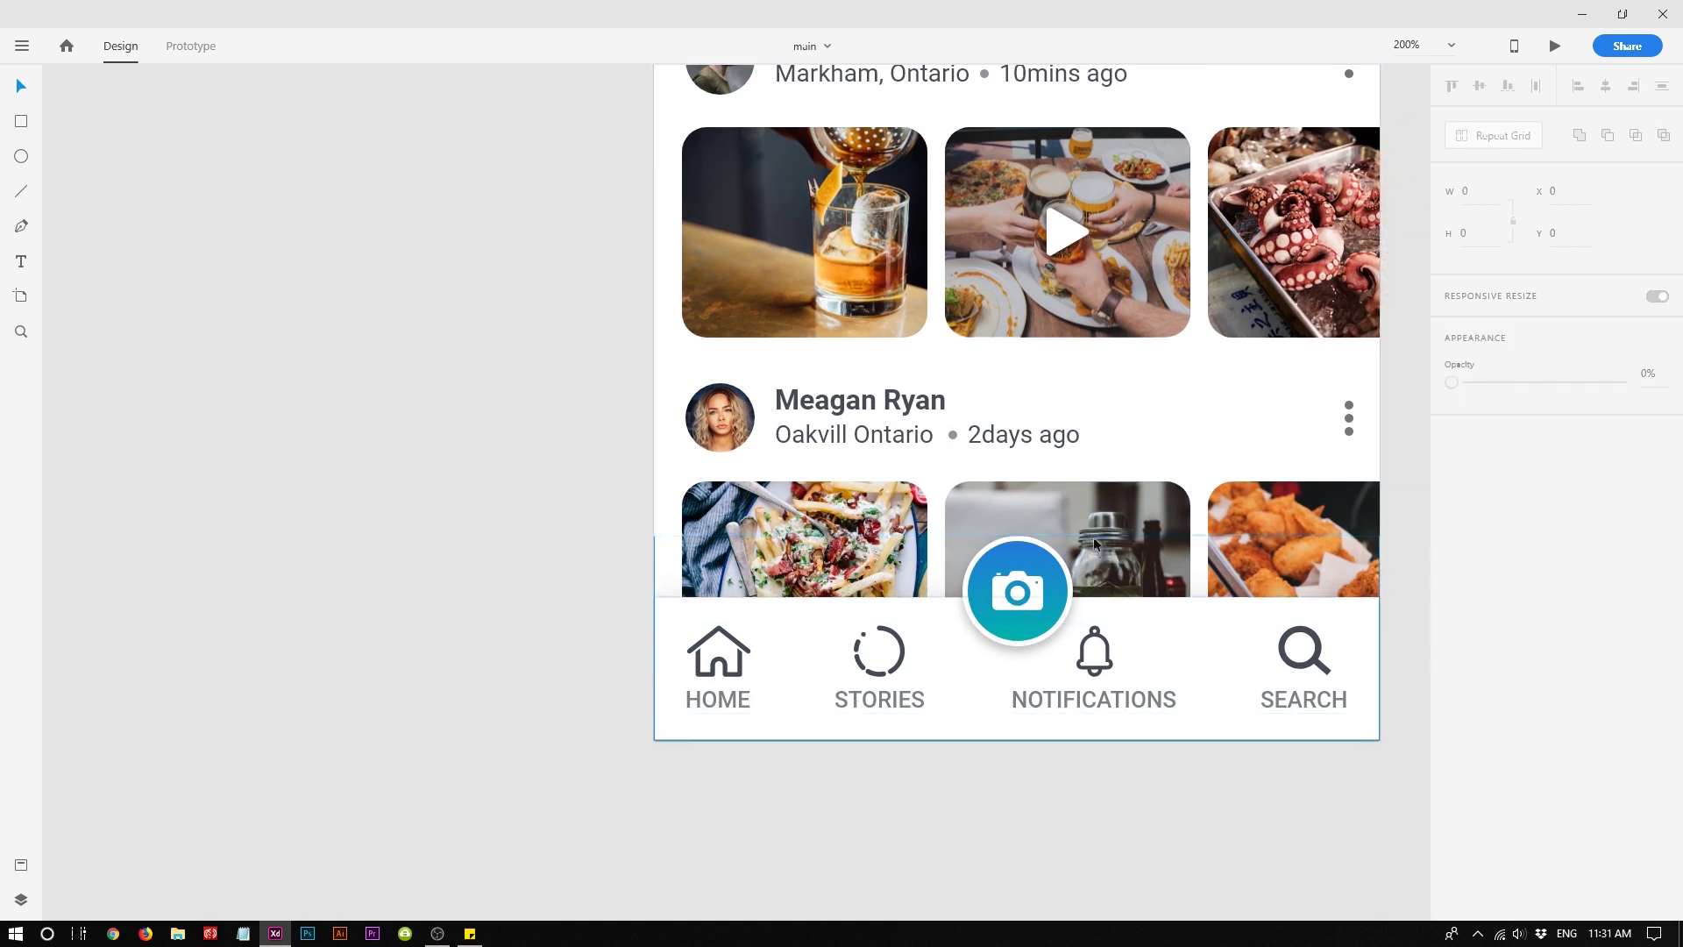
pyautogui.hotkey('ctrl', '1')
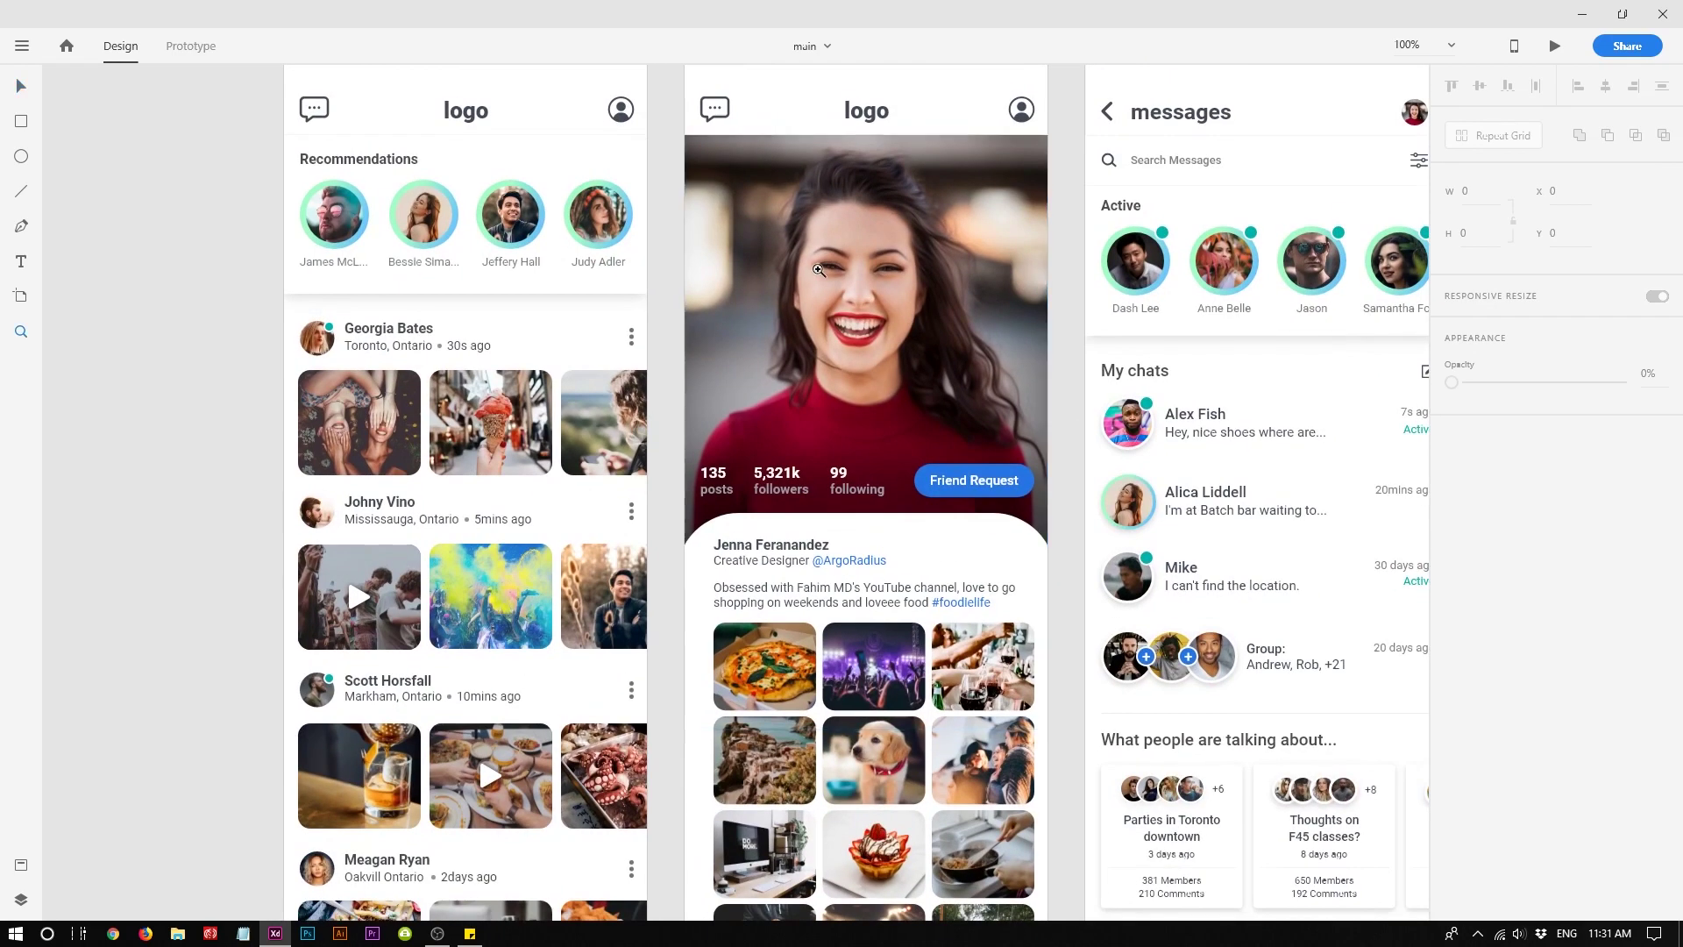
# Zoom into the profile artboard and bring its header and stats area into view
pyautogui.press('z')
pyautogui.click(816, 266)
pyautogui.press('v')
pyautogui.moveTo(817, 267); pyautogui.dragTo(730, 590)
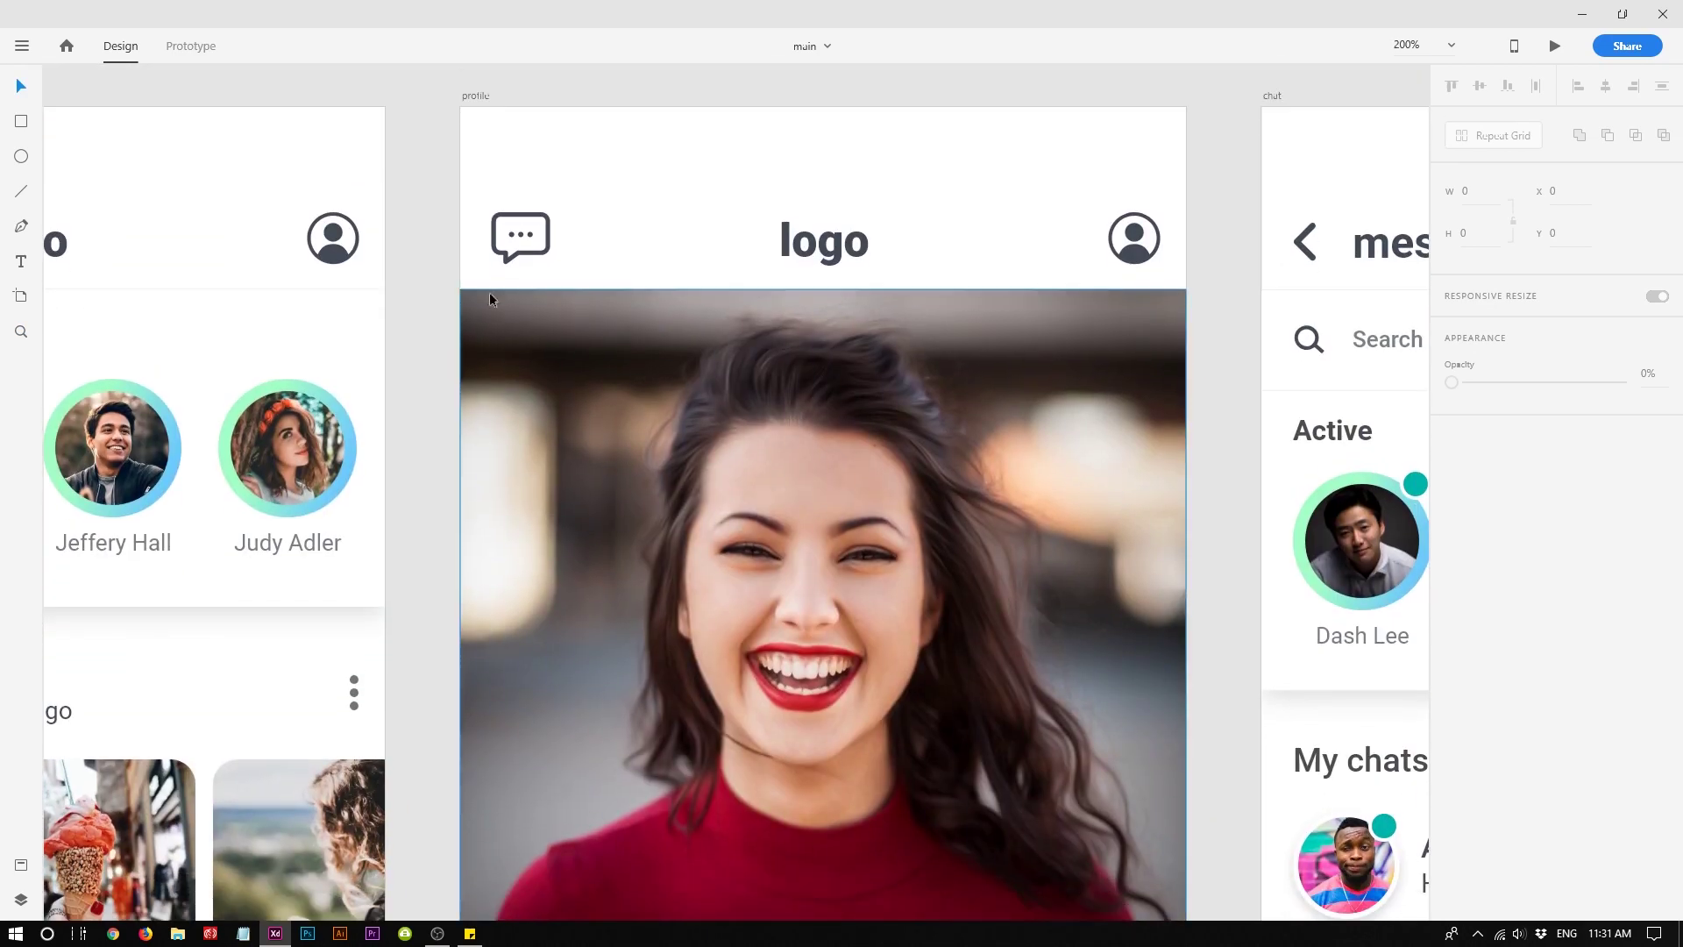
pyautogui.scroll(-3, 603, 490)
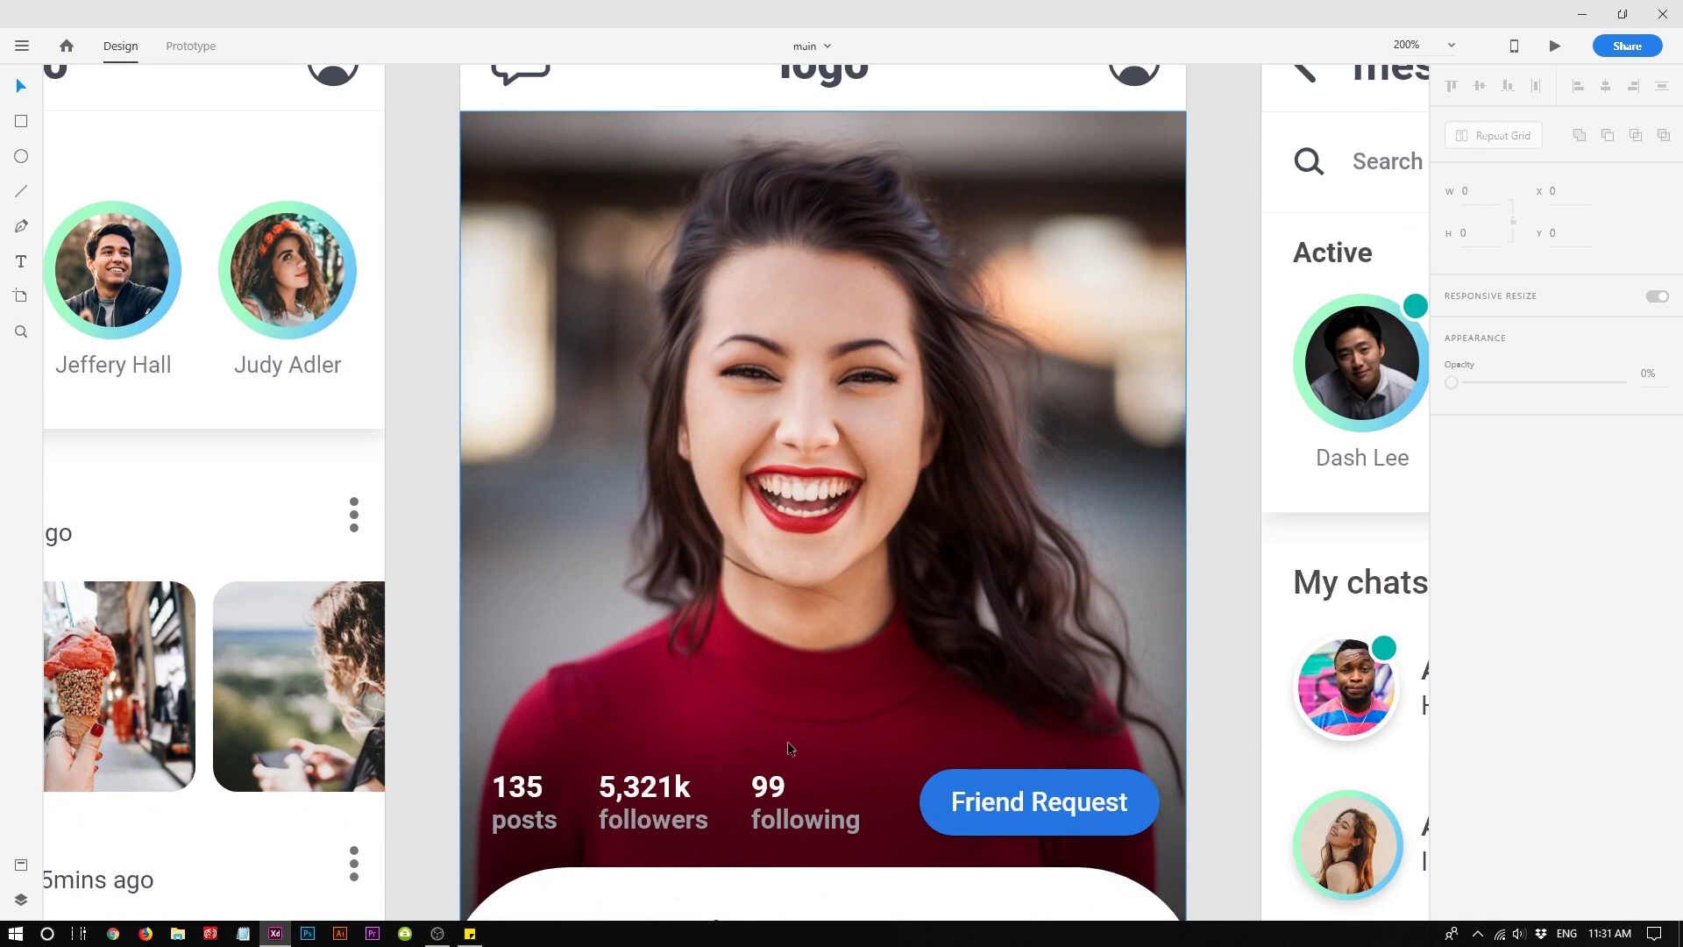
pyautogui.scroll(-4, 892, 471)
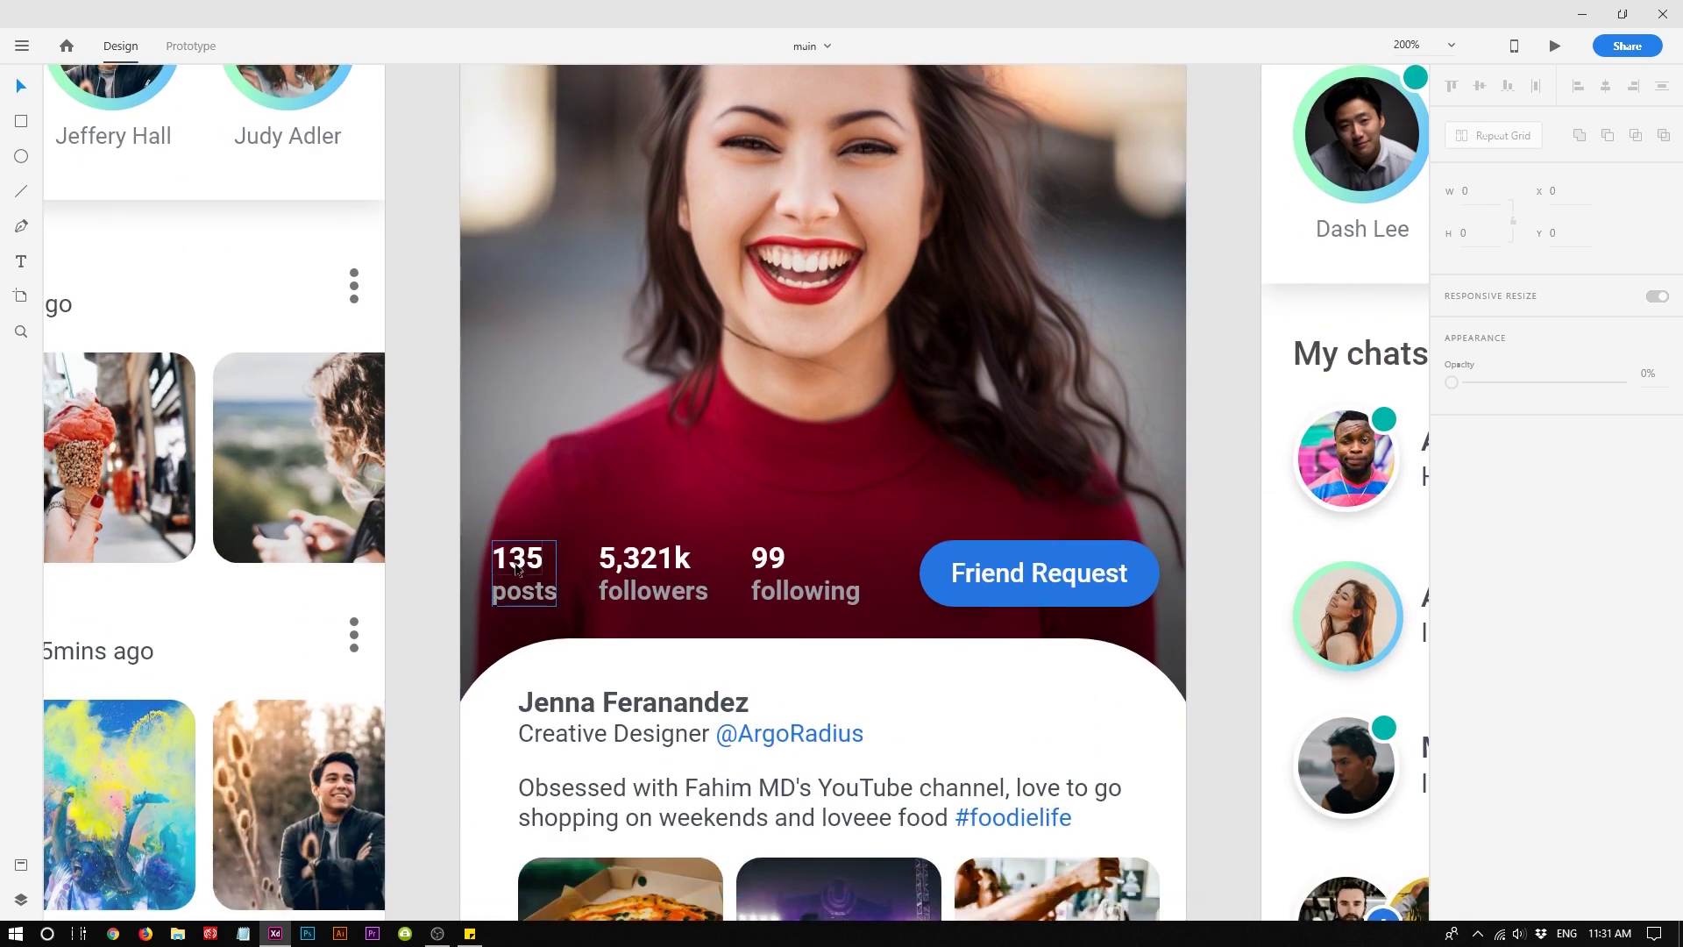
# Select the dark overlay behind the profile stats and nudge it upward
pyautogui.click(983, 572)
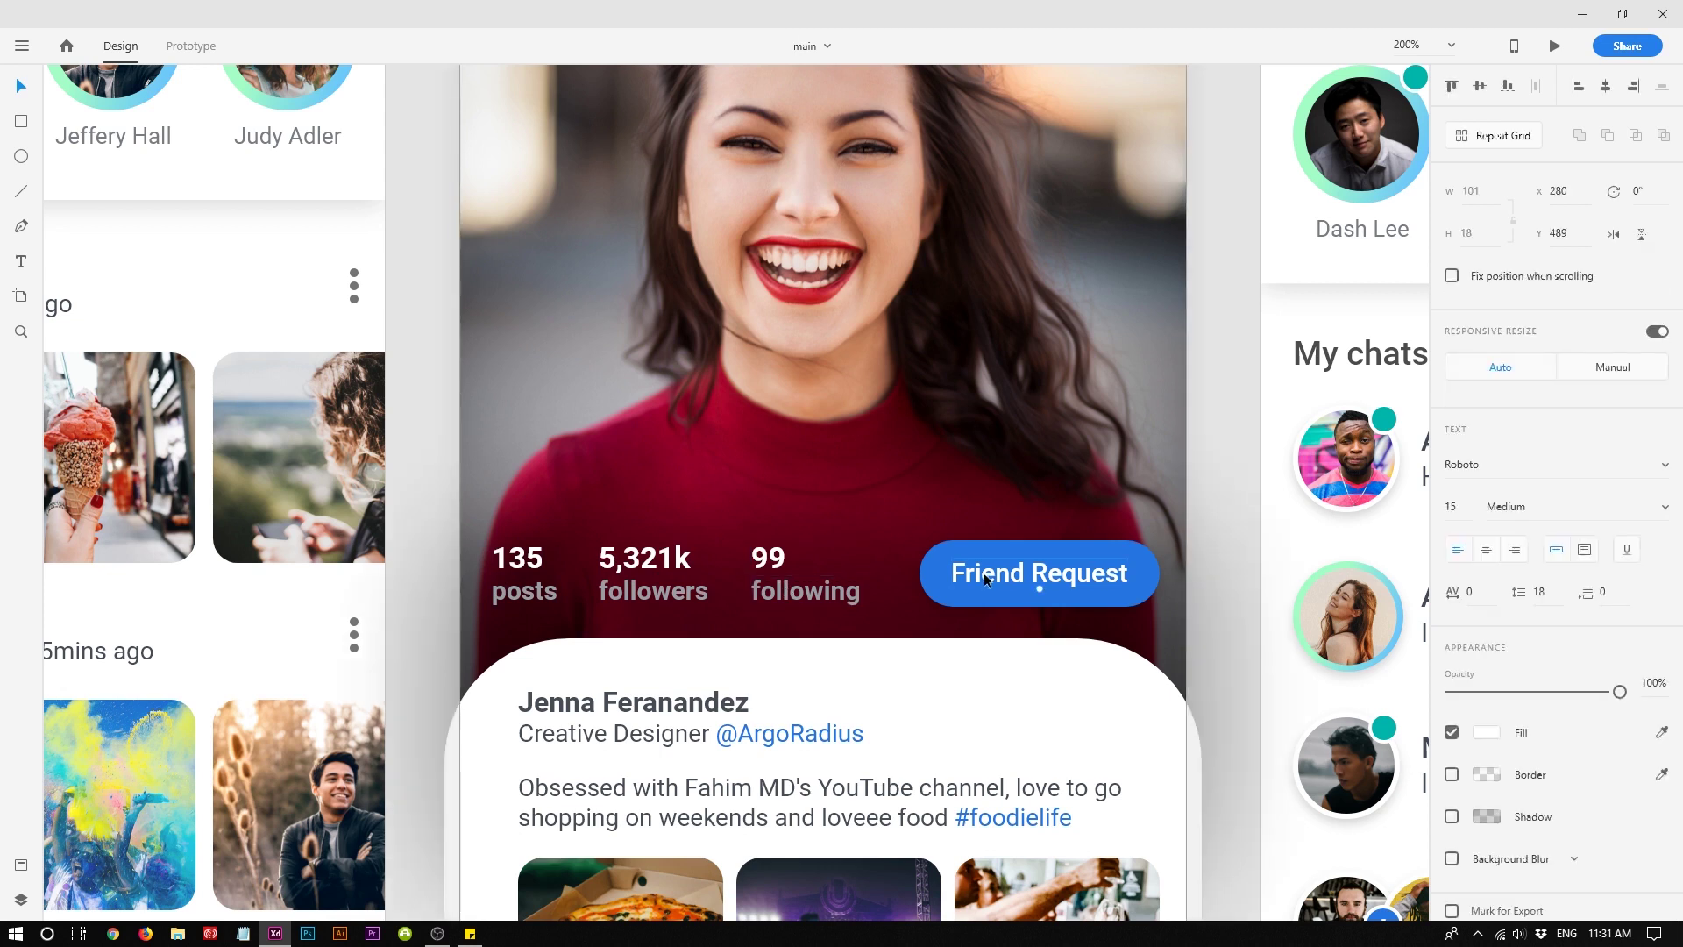
pyautogui.click(913, 566)
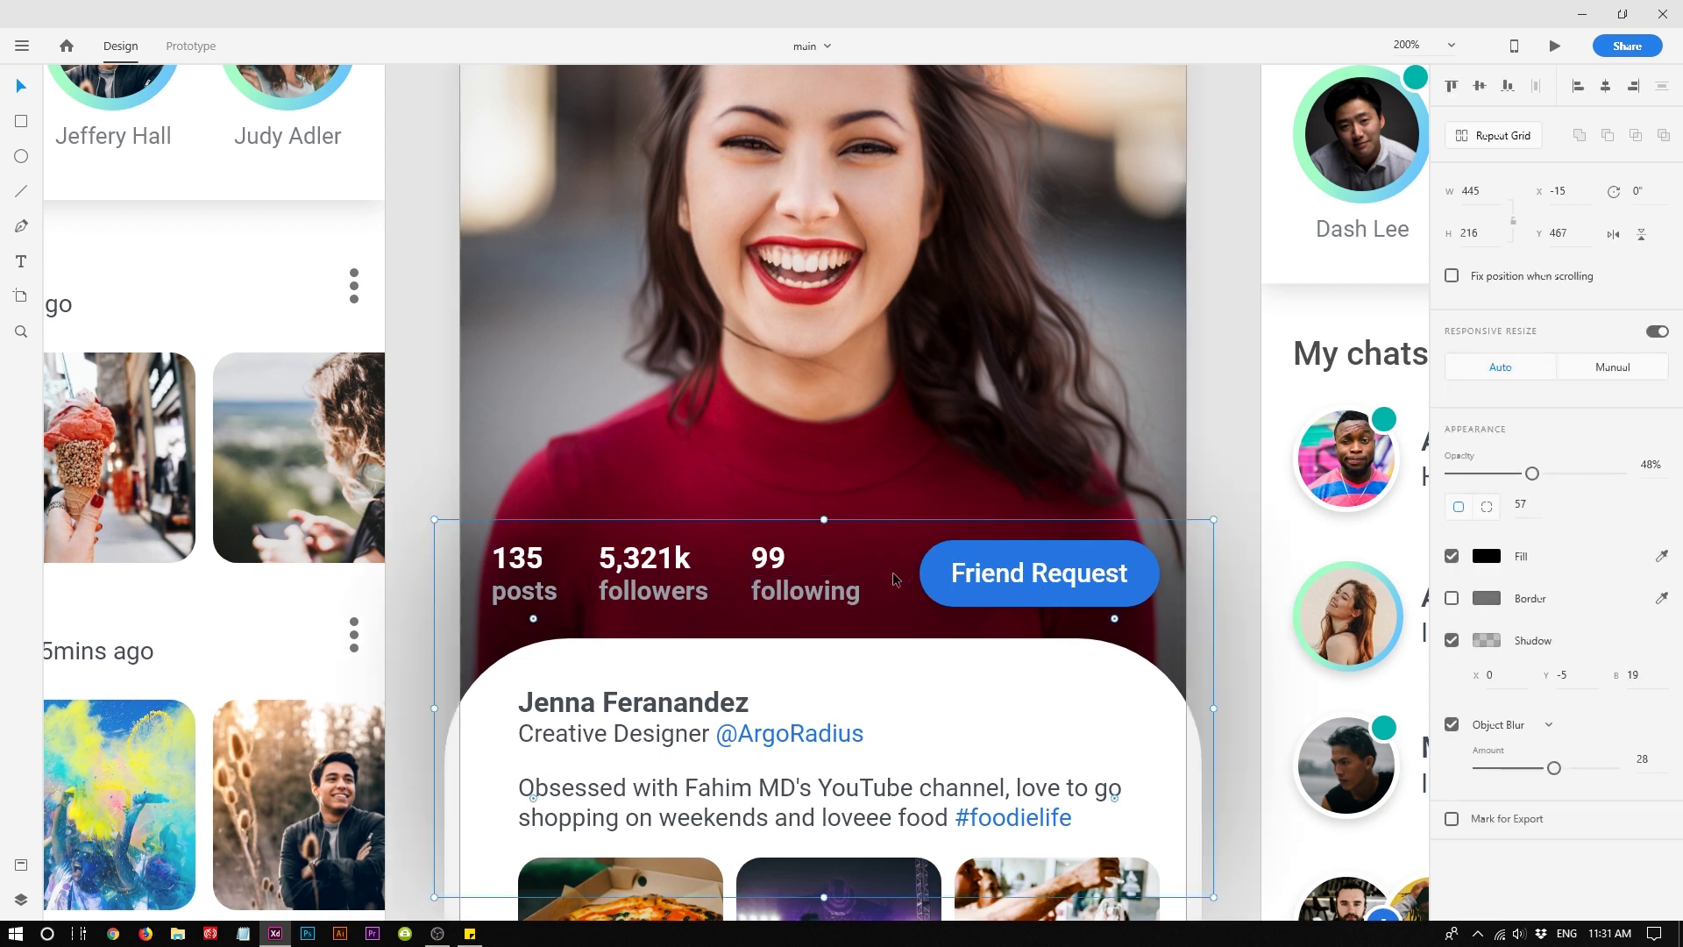
pyautogui.moveTo(894, 578); pyautogui.dragTo(928, 514)
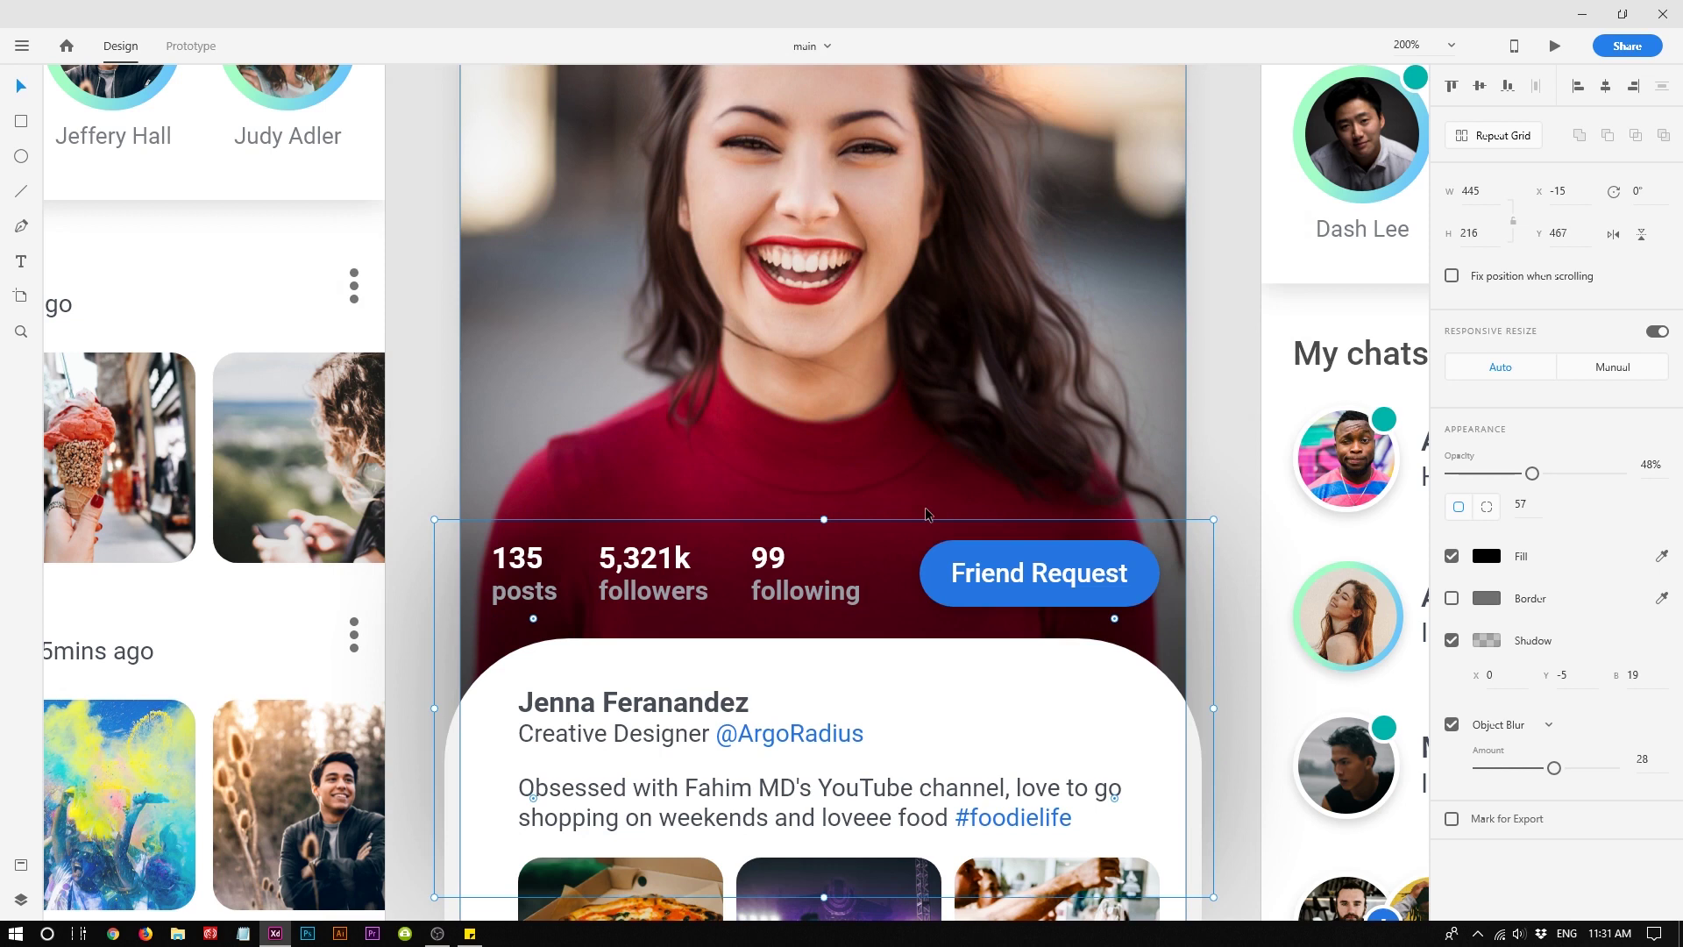
# Toggle the overlay's blur off and on, try Background Blur, then return to Object Blur
pyautogui.click(1452, 726)
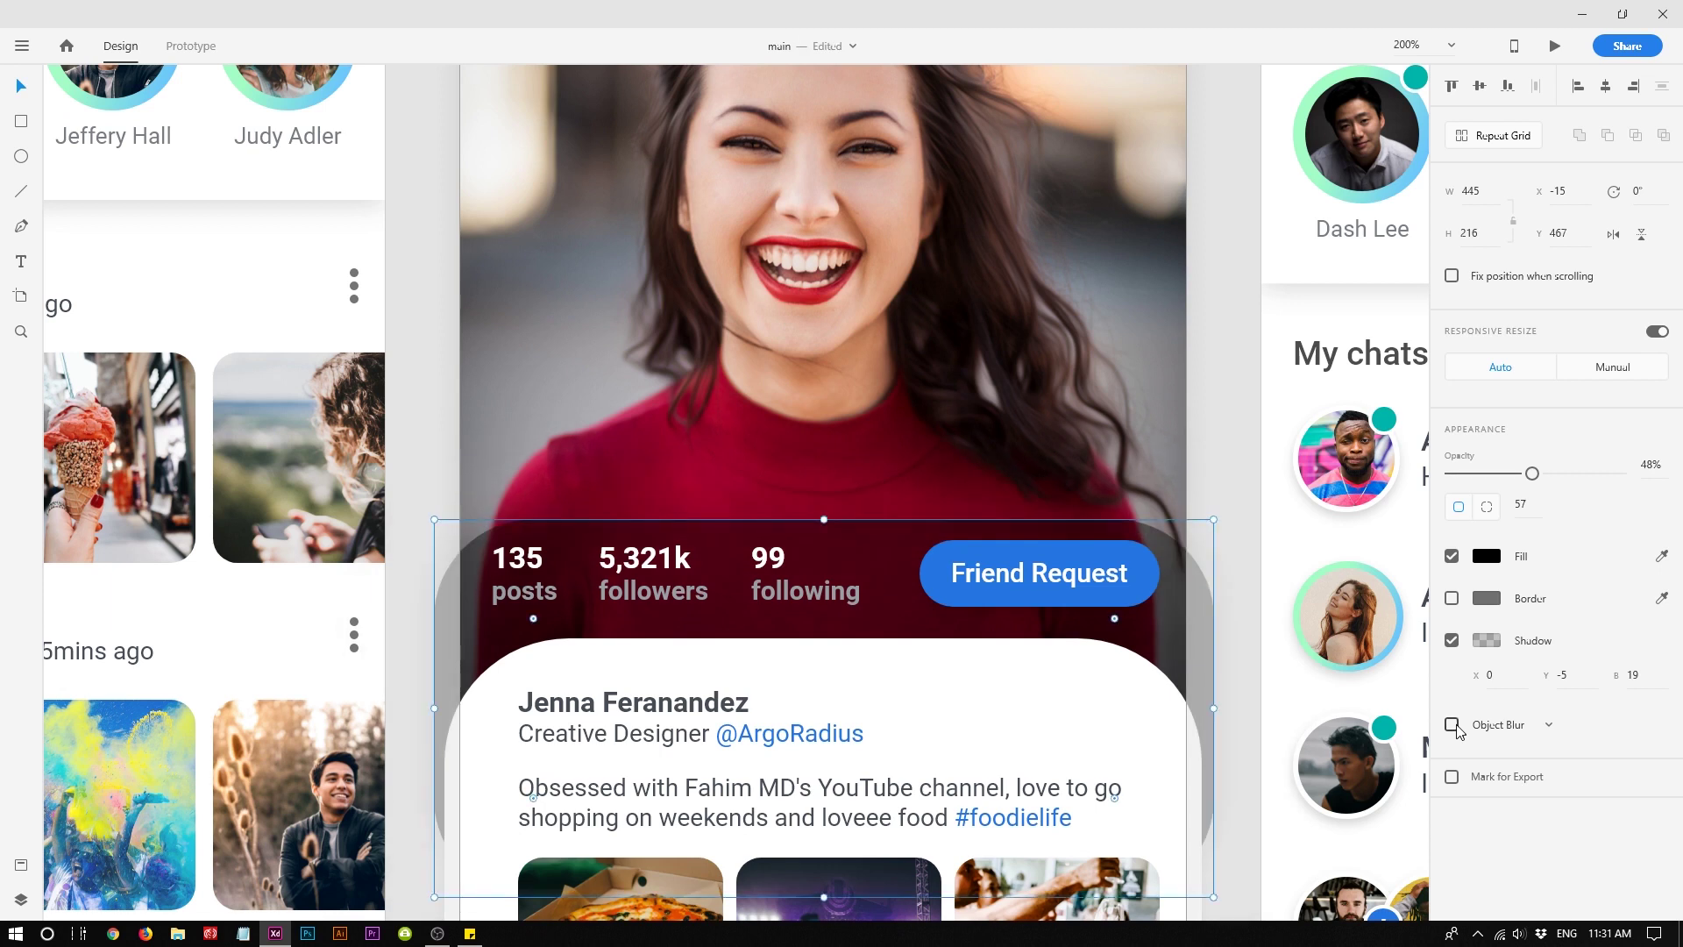
pyautogui.click(1452, 725)
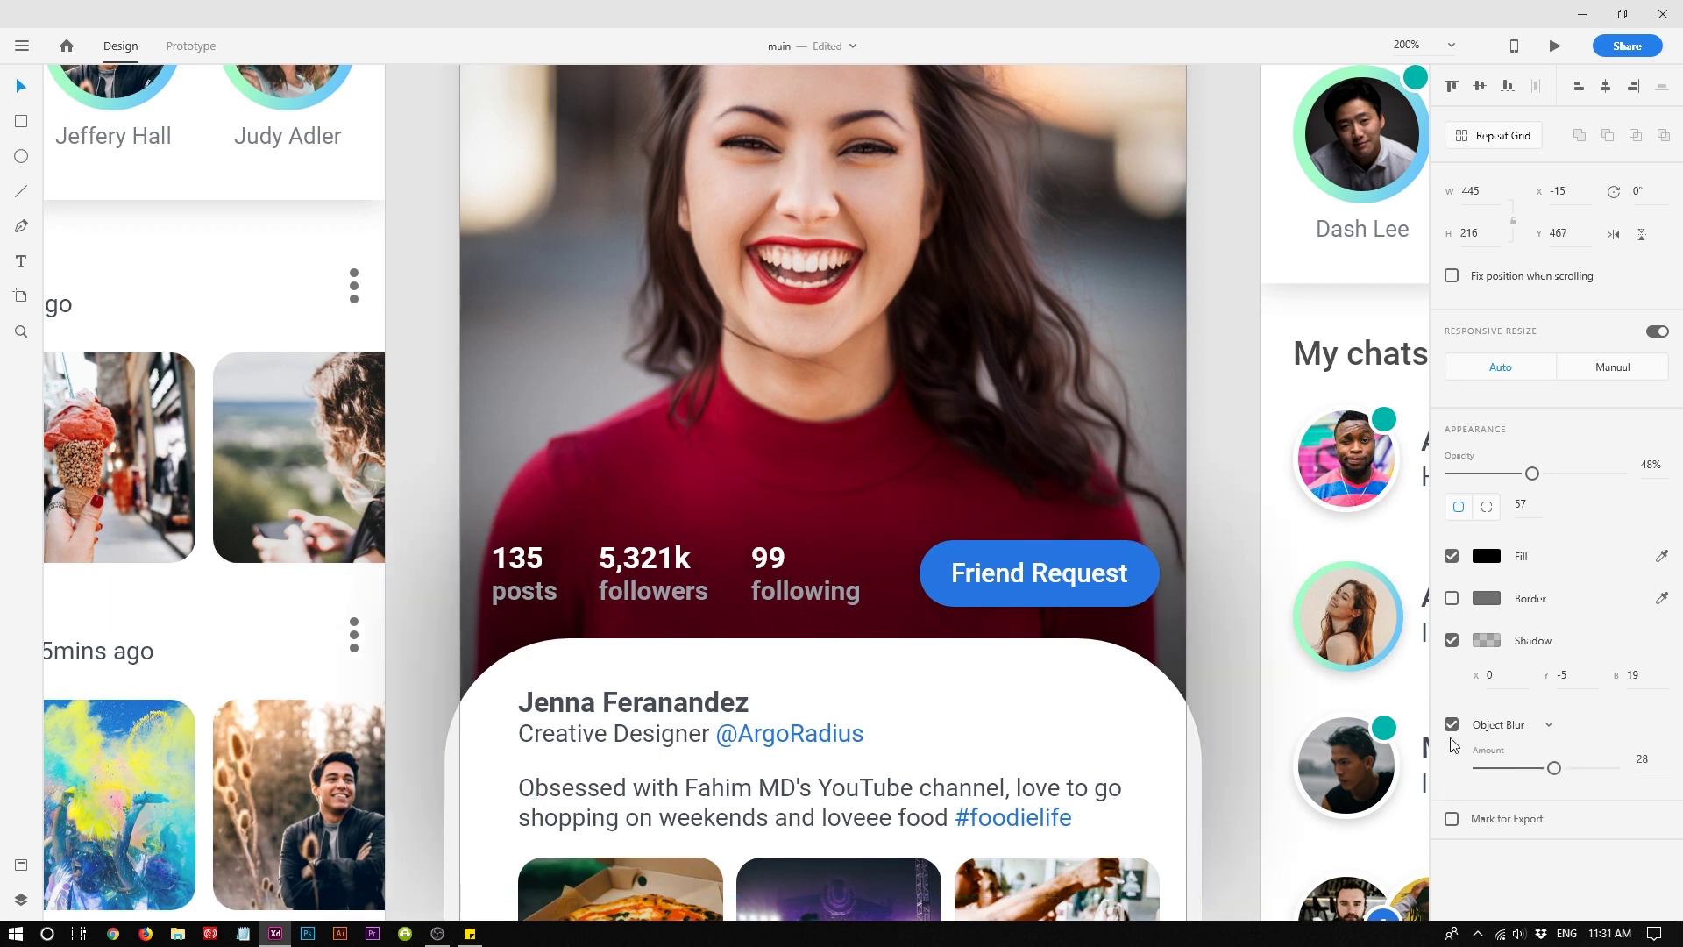
pyautogui.click(1515, 727)
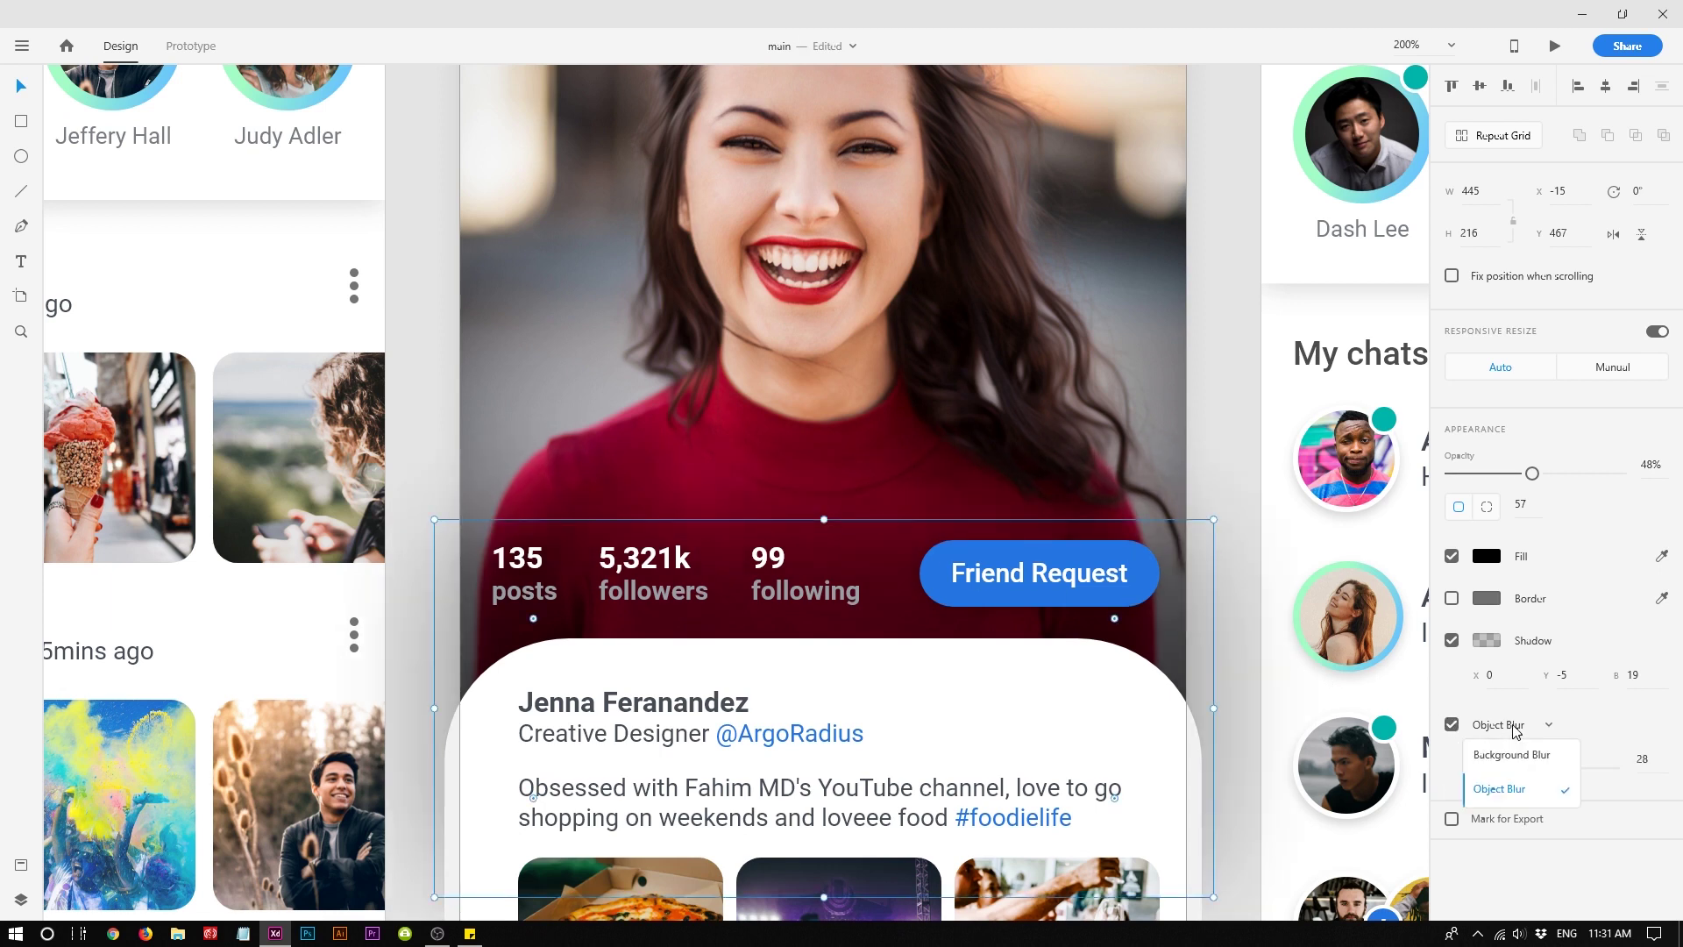
pyautogui.click(1514, 754)
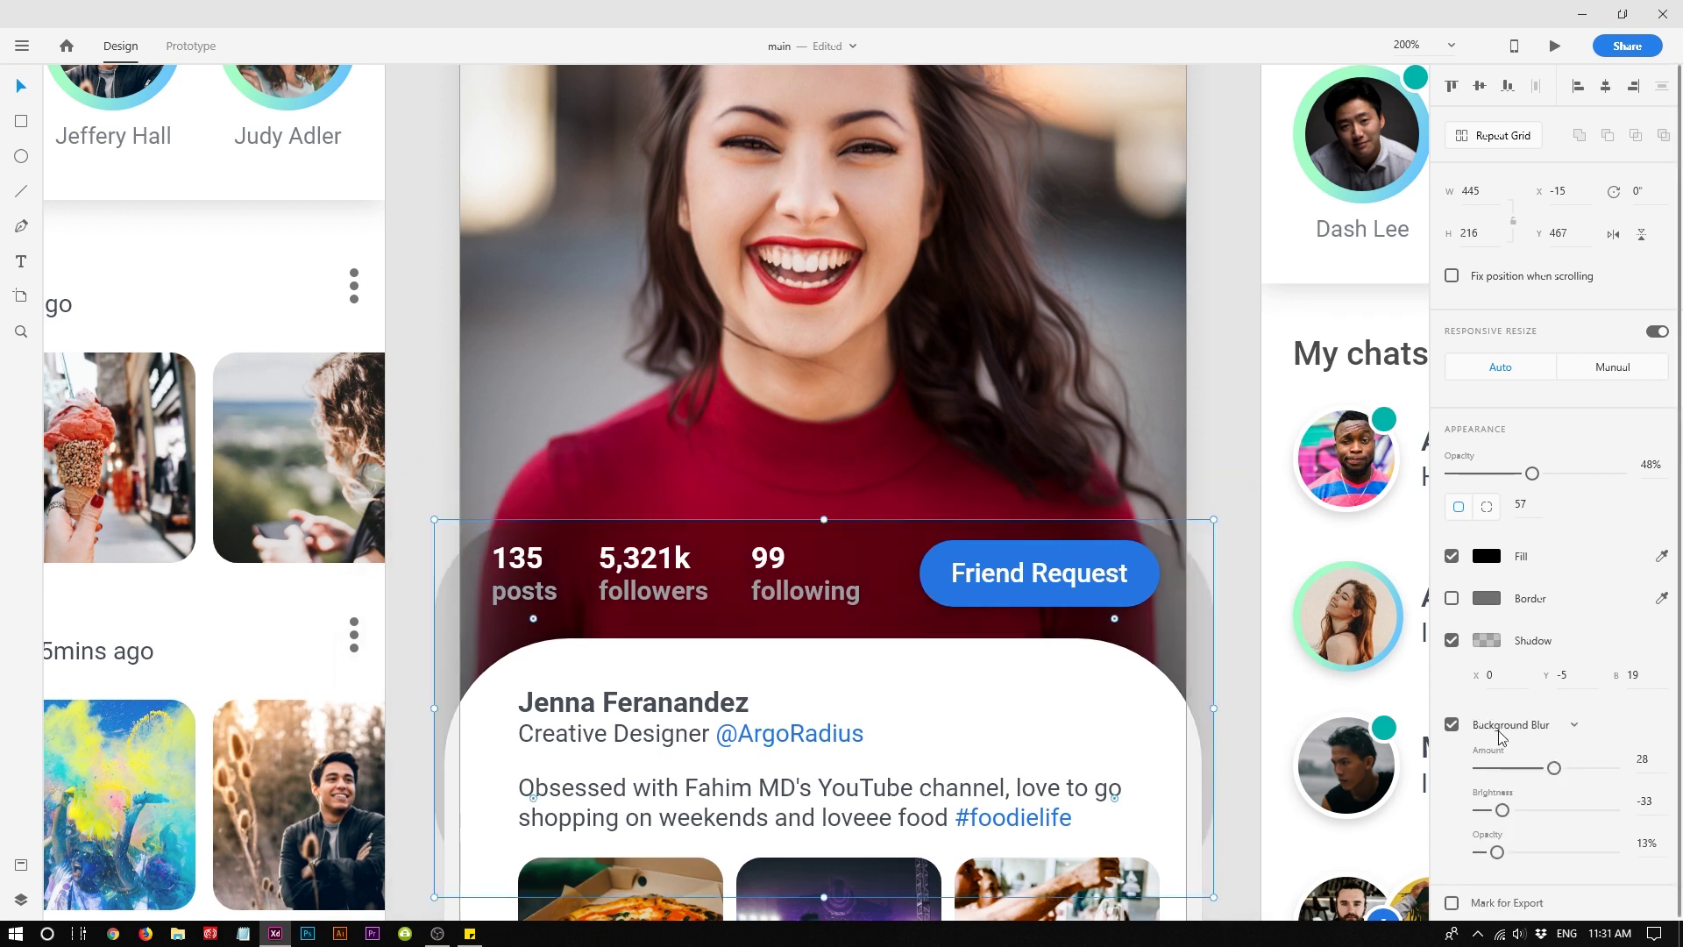
pyautogui.click(1502, 734)
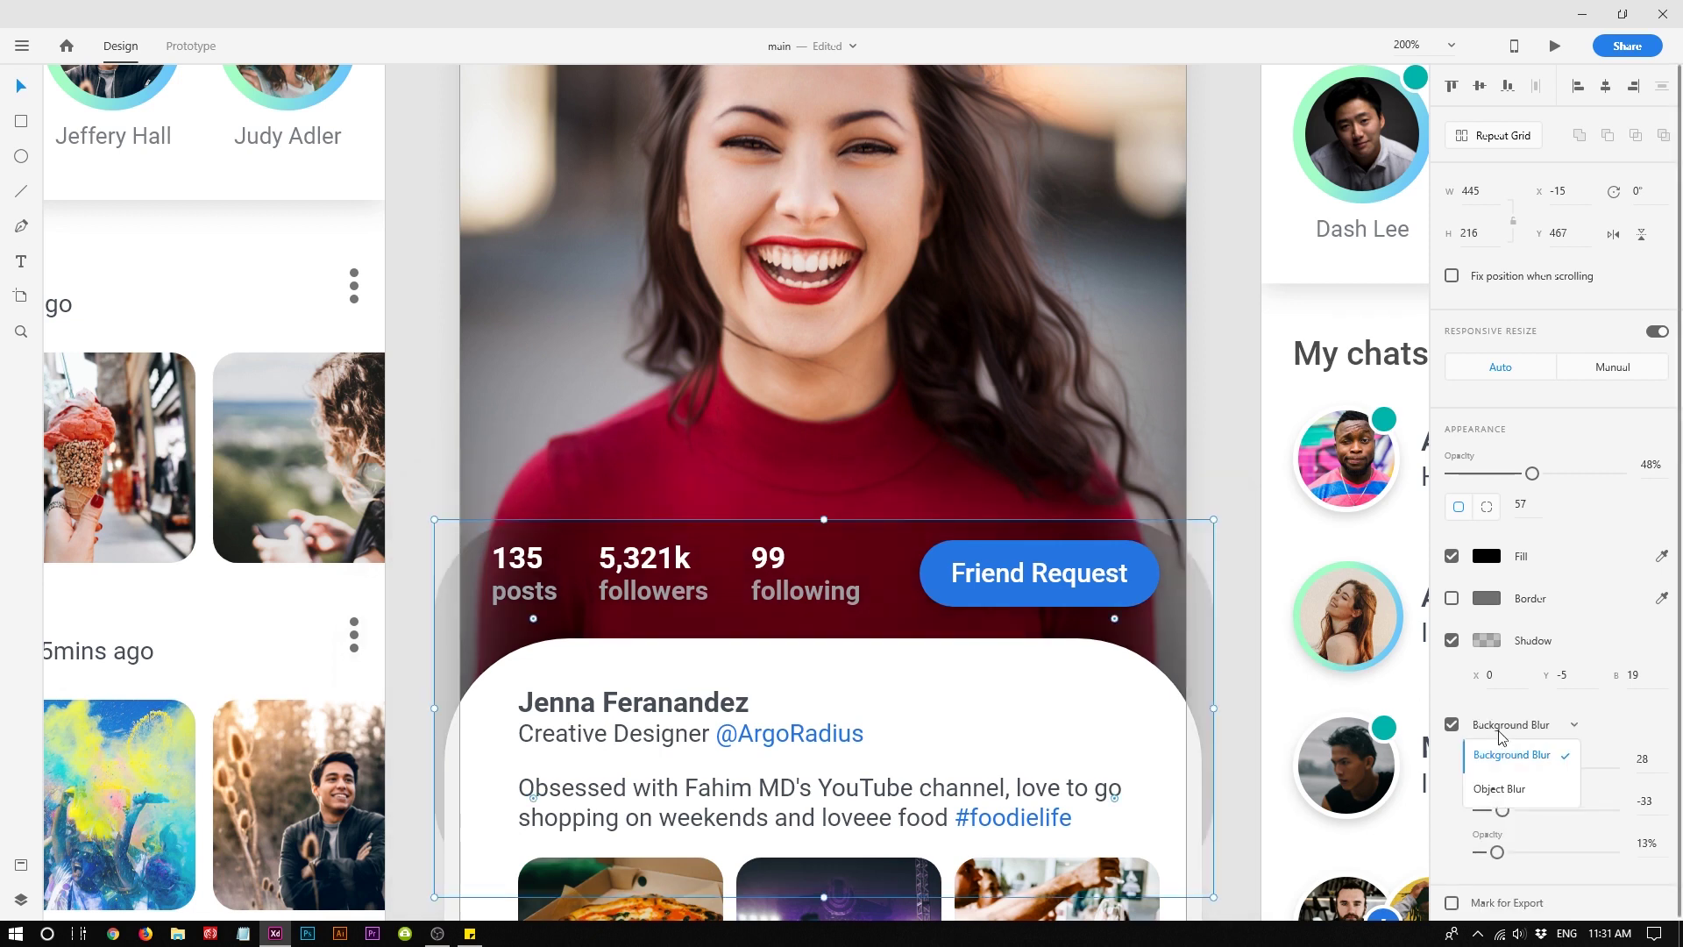
pyautogui.click(1521, 789)
pyautogui.click(1217, 456)
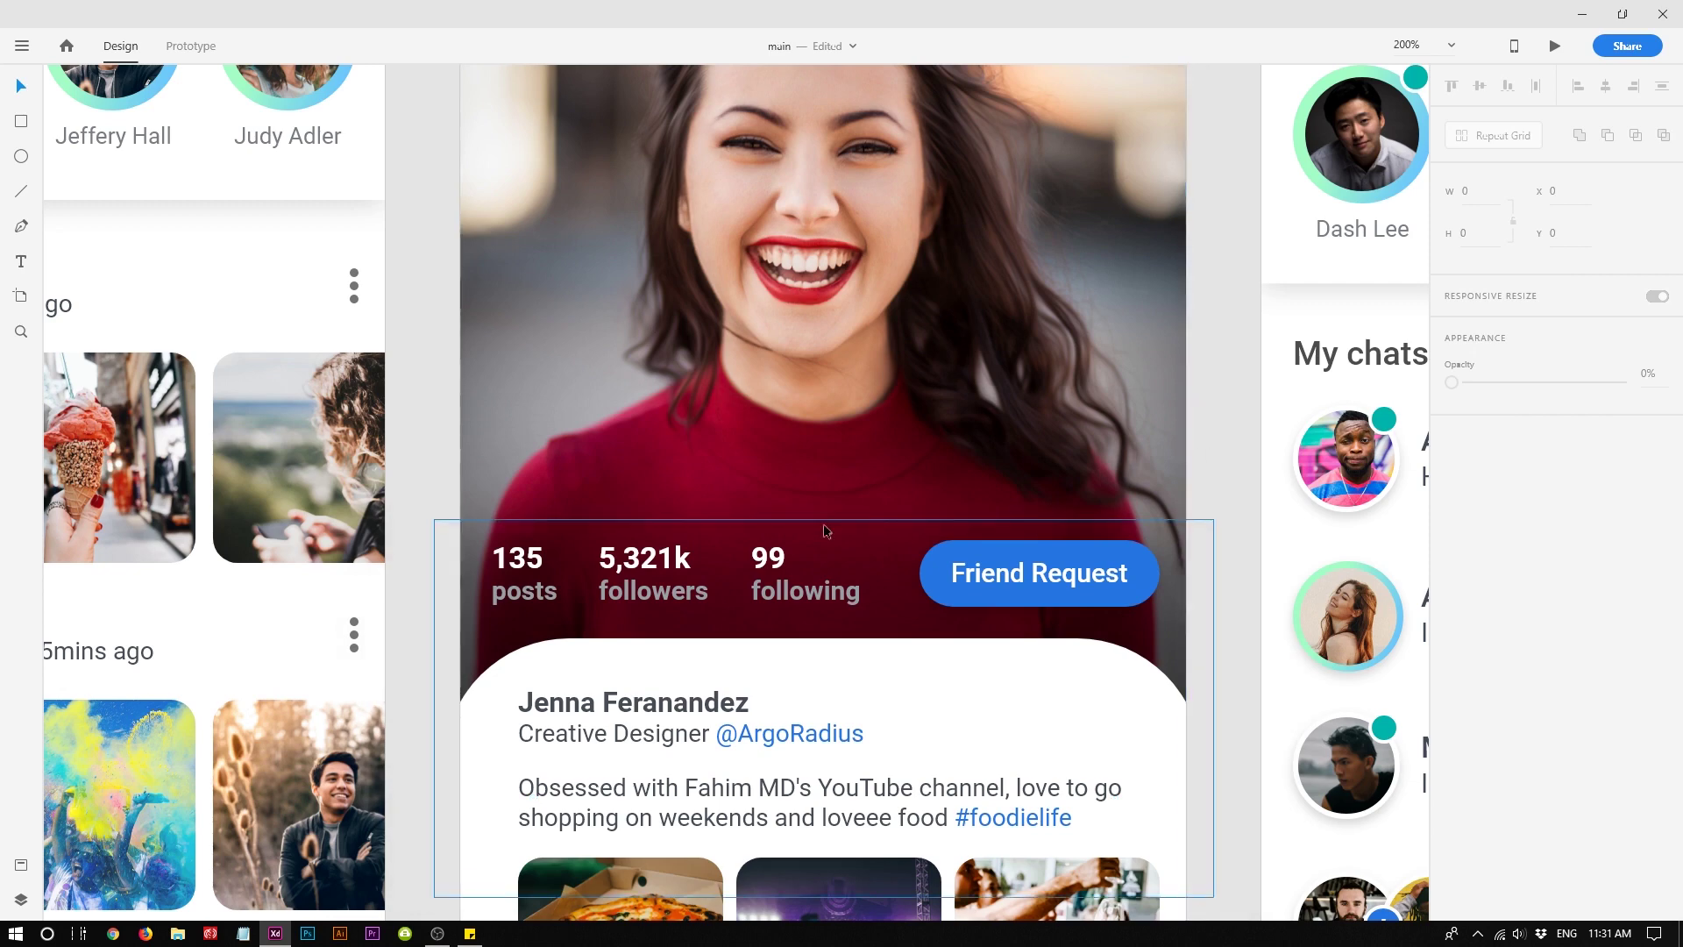
# Scroll the profile artboard and inspect the profile name, Creative Designer line and bio paragraph
pyautogui.scroll(-3, 1228, 544)
pyautogui.scroll(-2, 880, 386)
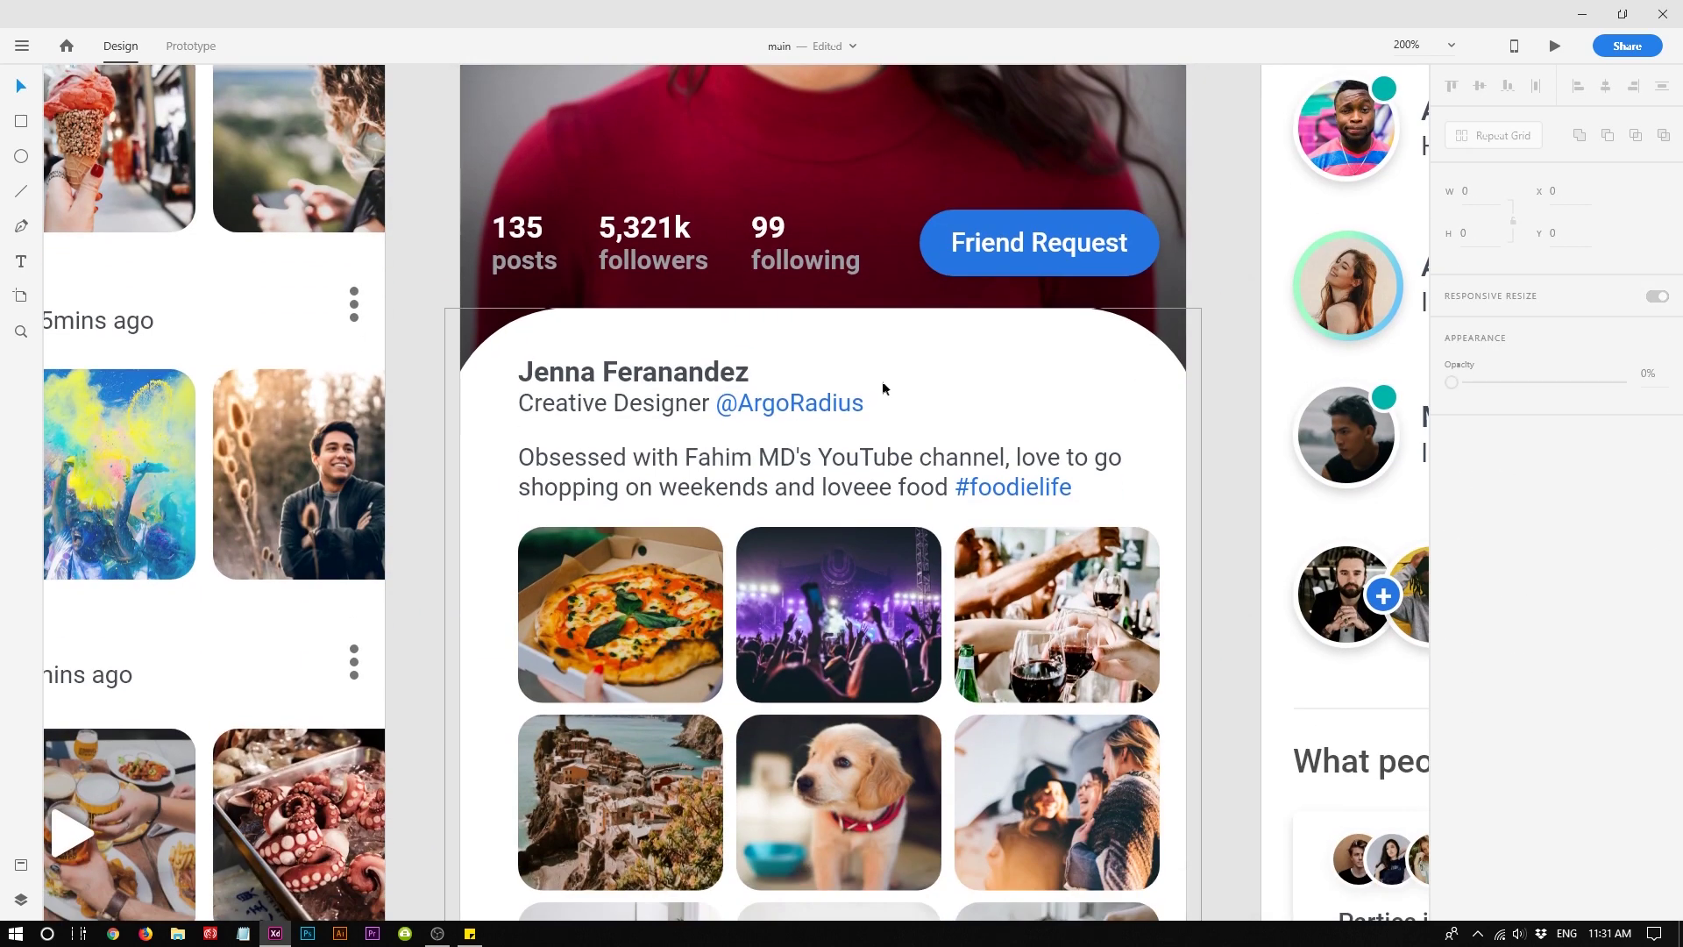
pyautogui.click(656, 376)
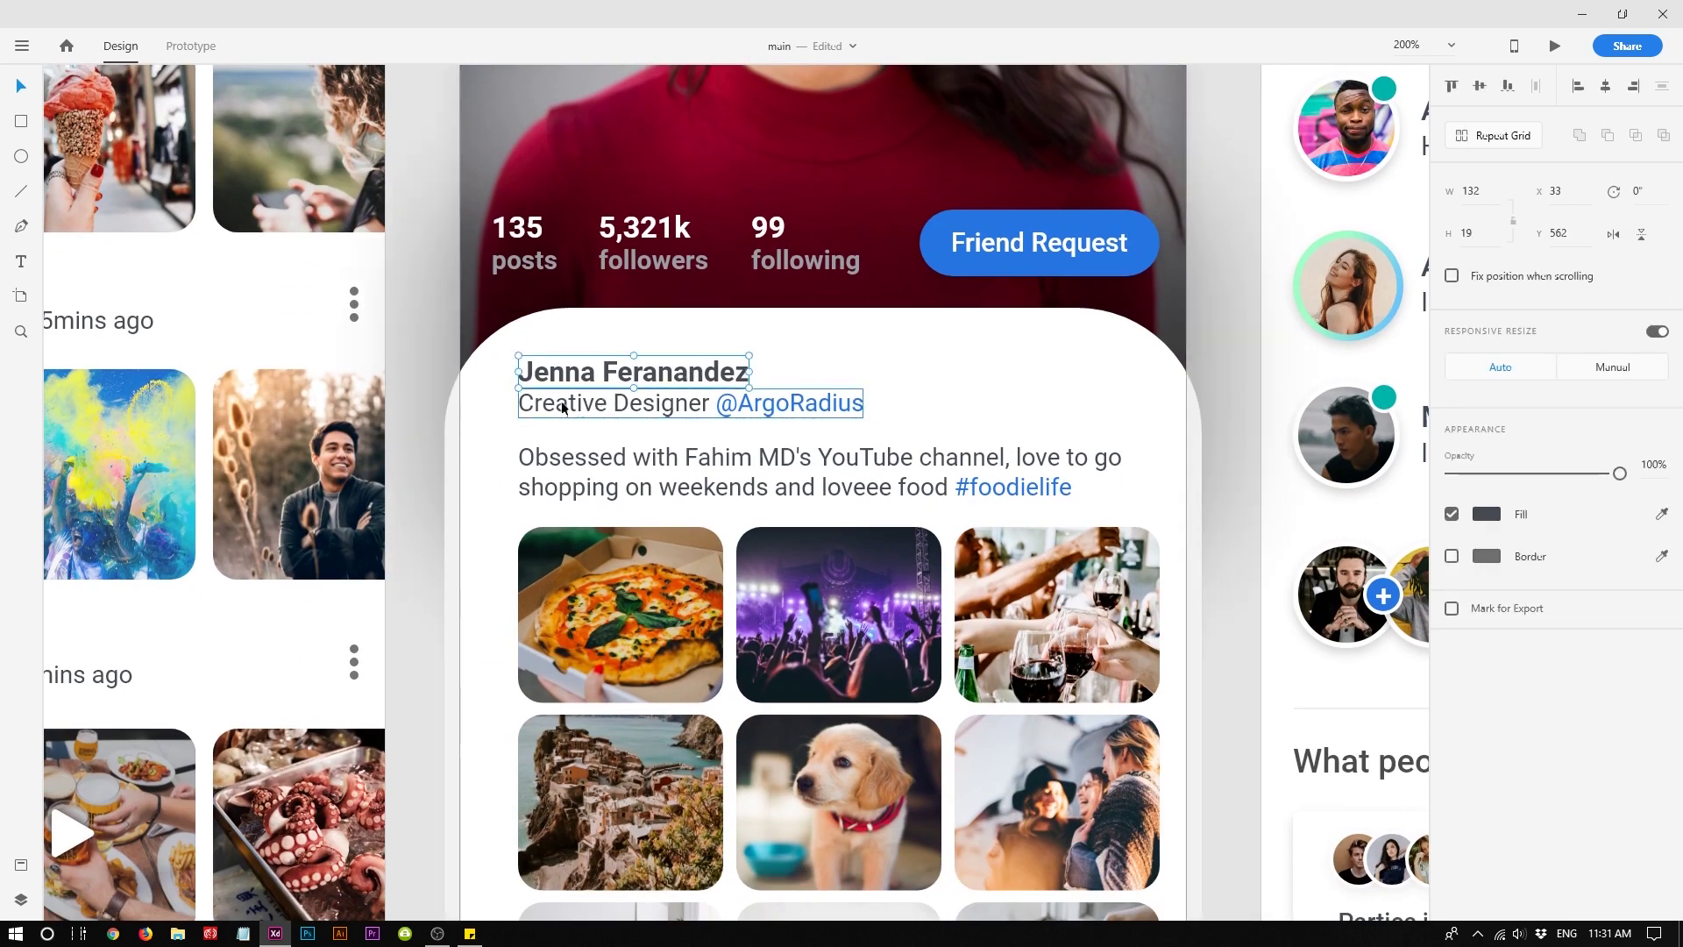
pyautogui.click(787, 403)
pyautogui.scroll(-2, 527, 416)
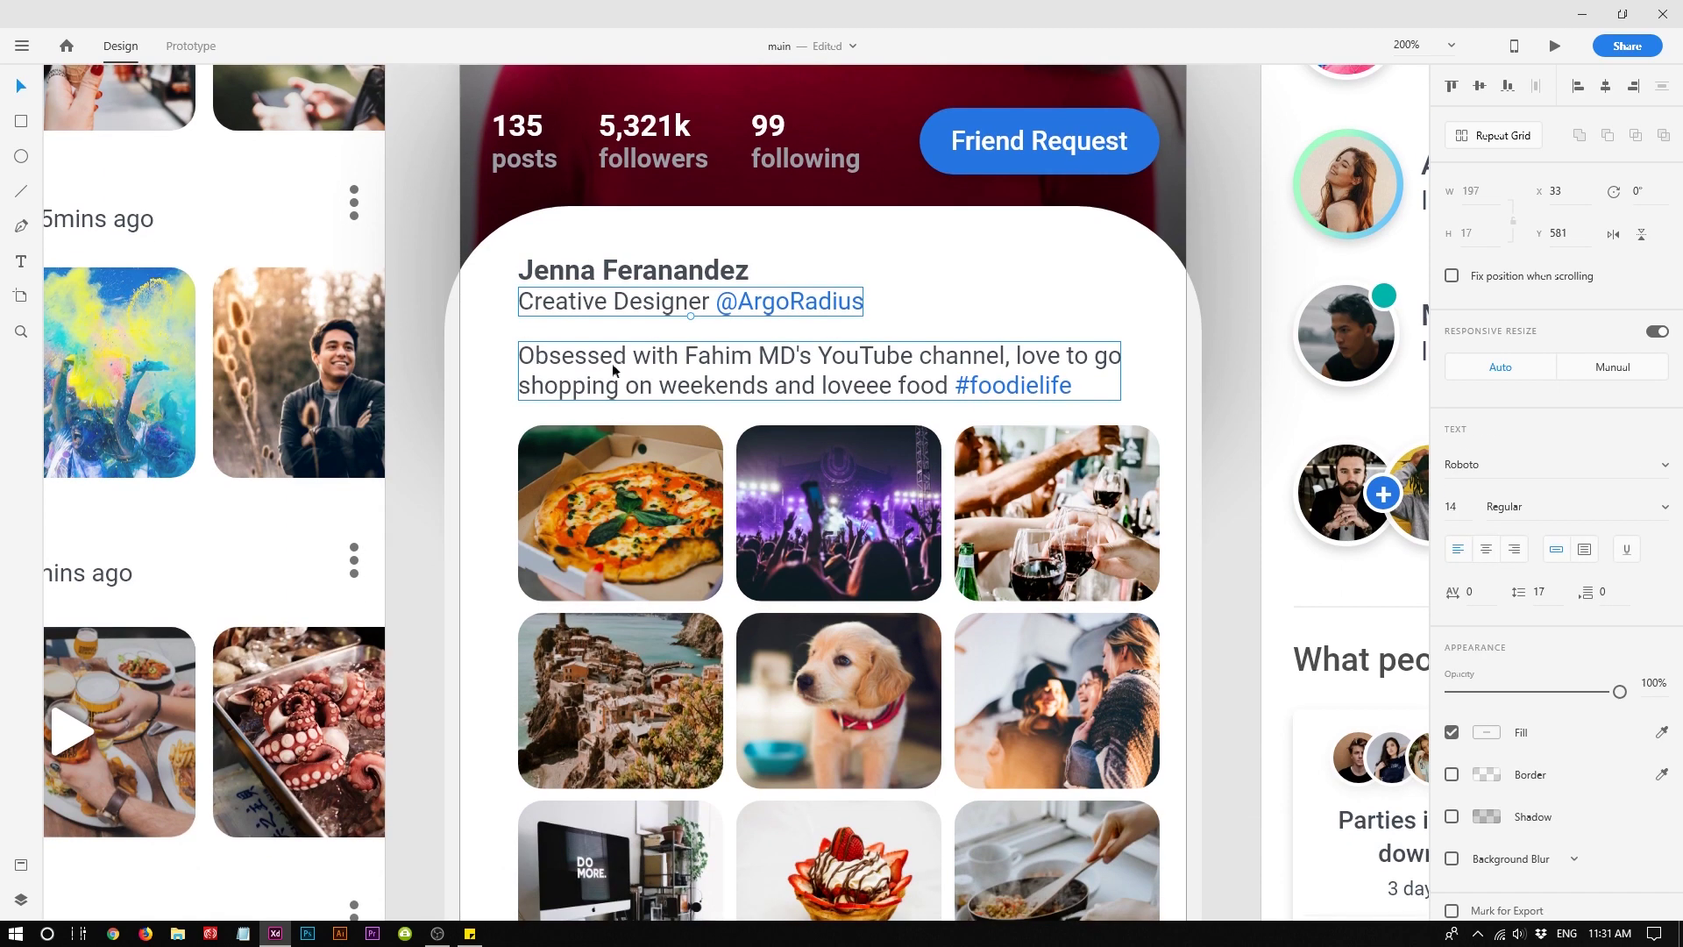
pyautogui.click(620, 363)
pyautogui.scroll(-5, 621, 363)
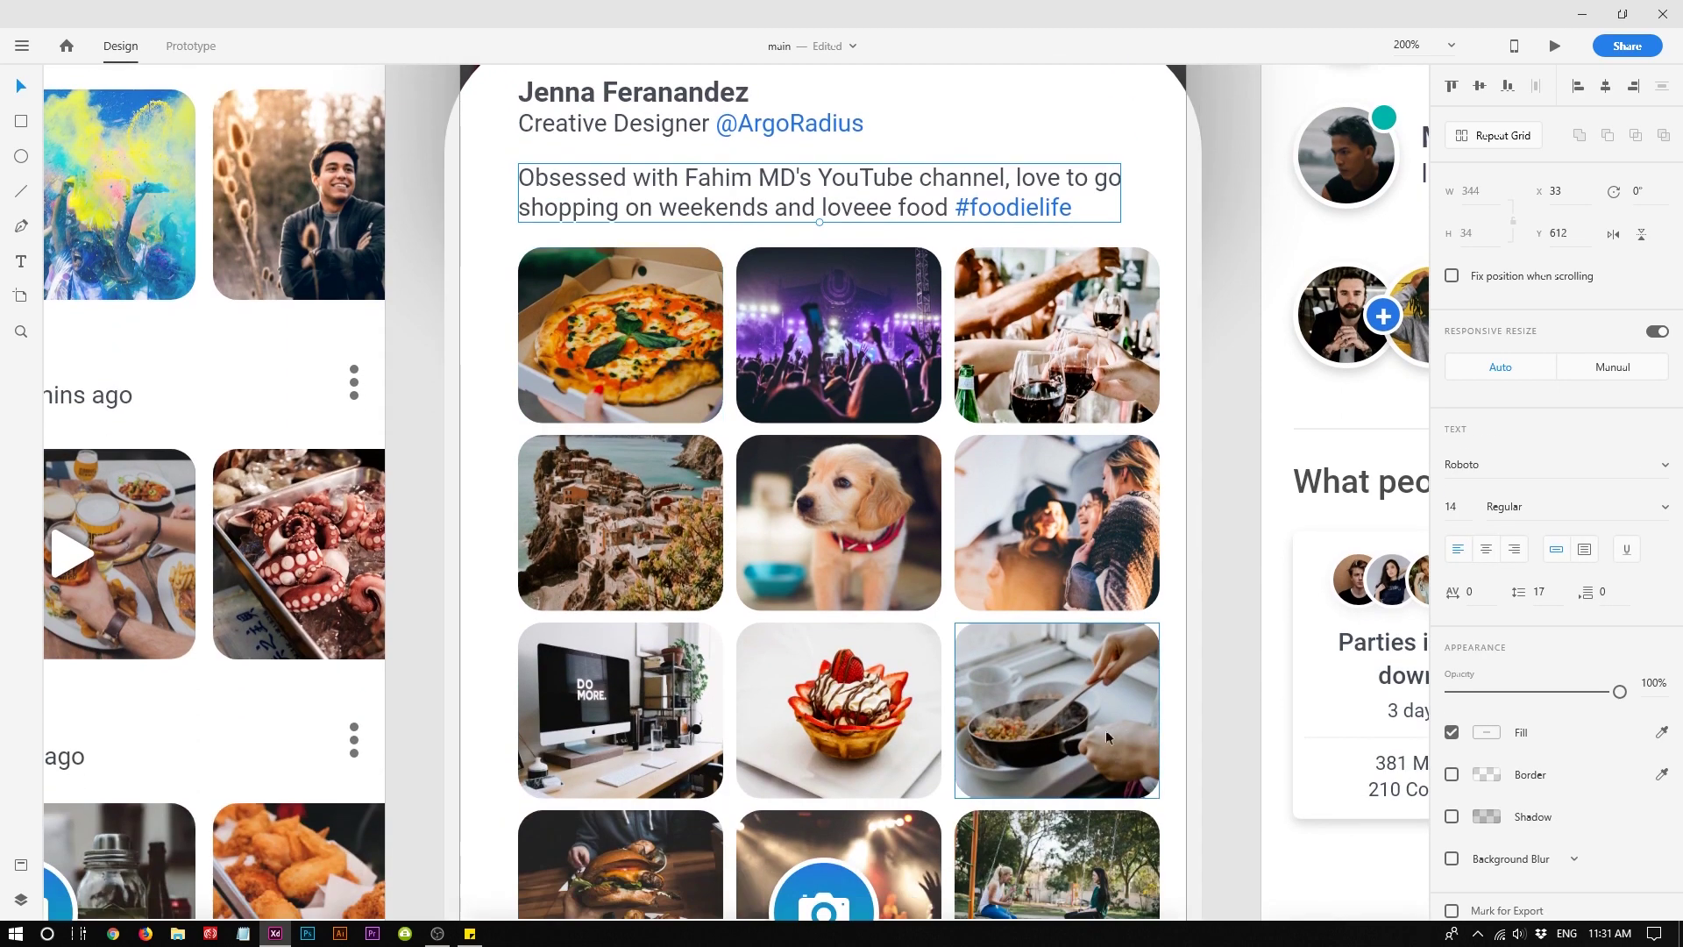
pyautogui.scroll(2, 1027, 573)
pyautogui.scroll(-6, 1069, 568)
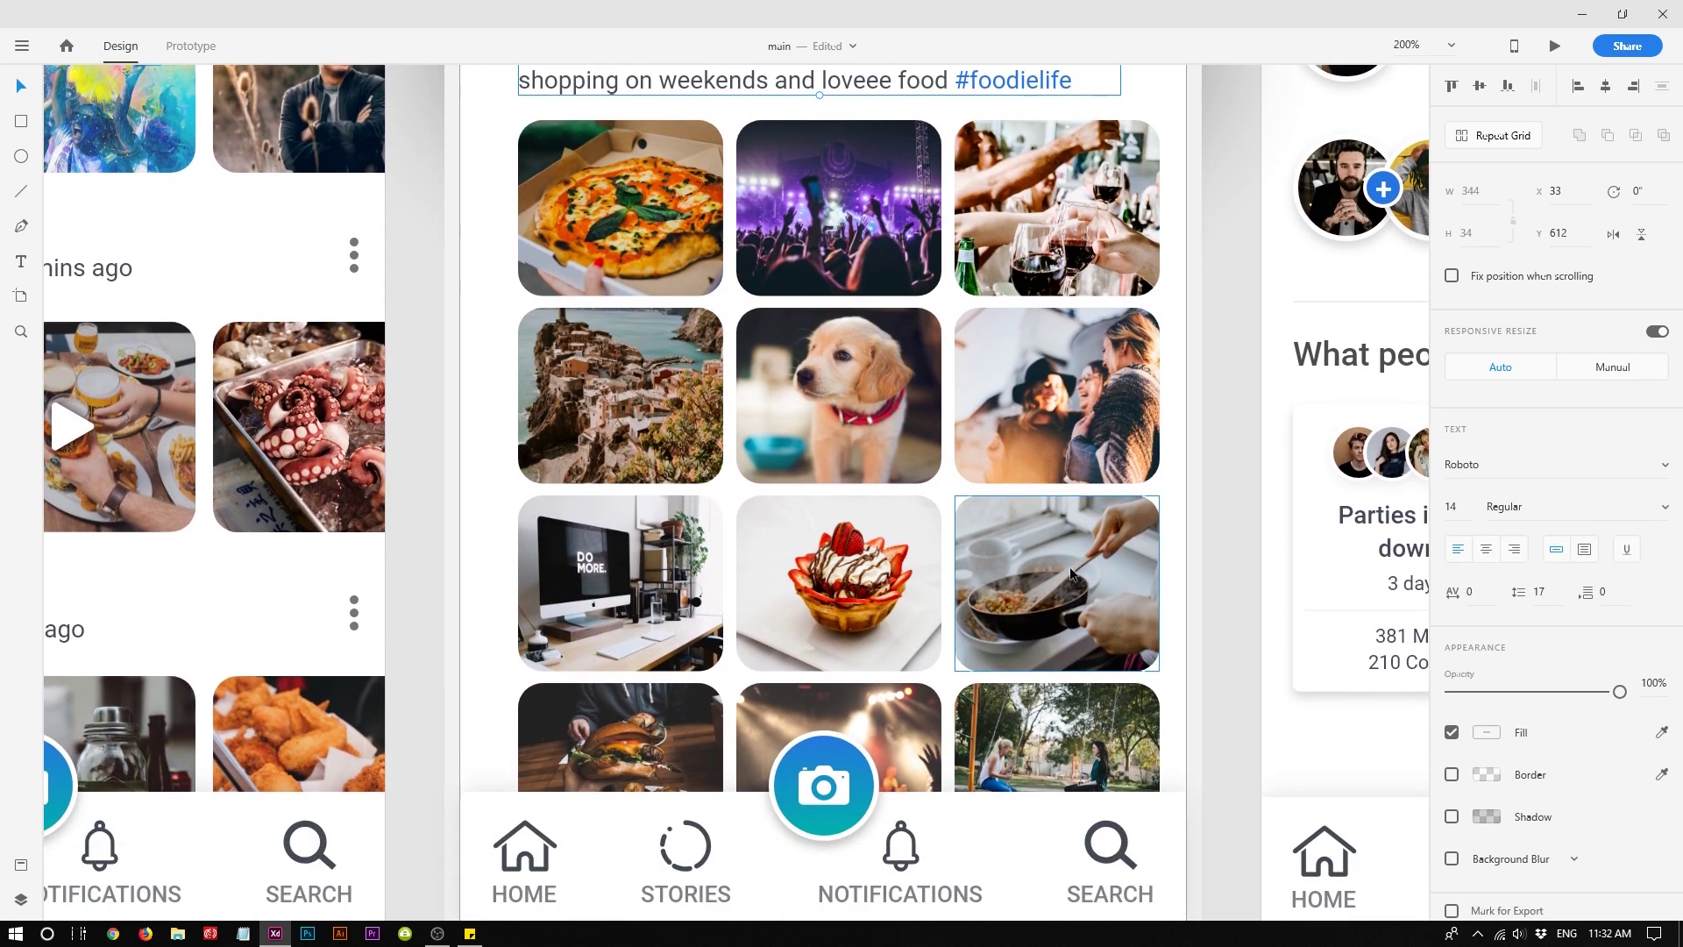
# Select the bottom navigation bar and background shape, then pan across to the chat artboard
pyautogui.click(467, 673)
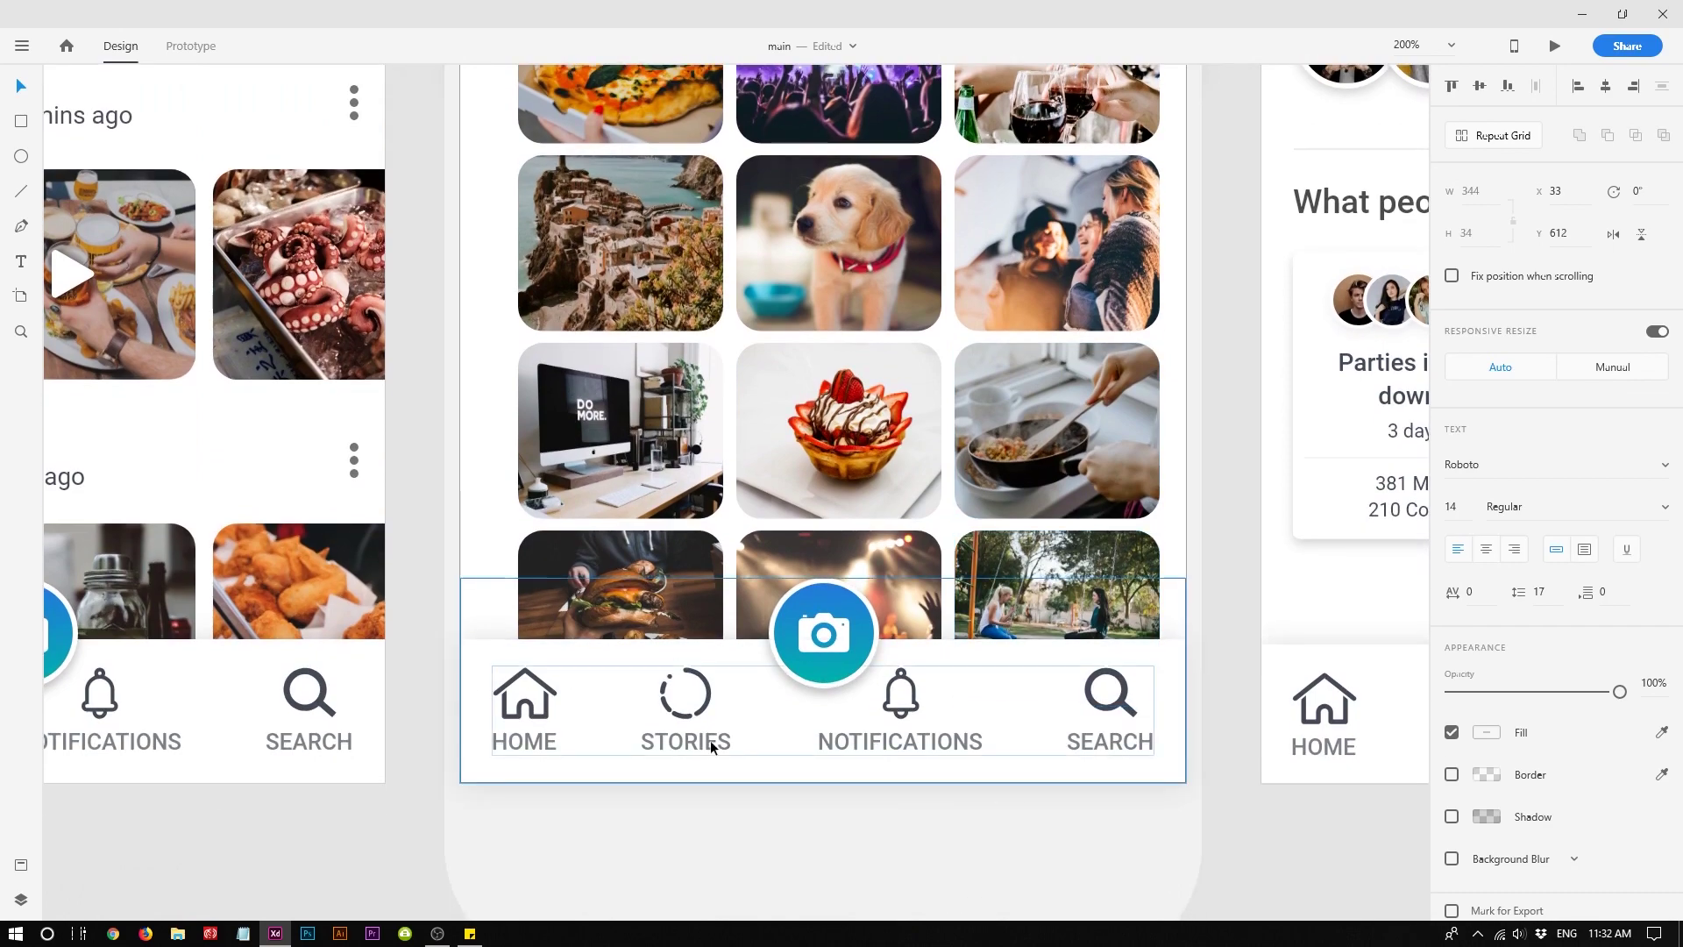
pyautogui.click(906, 838)
pyautogui.moveTo(318, 711); pyautogui.dragTo(1049, 728)
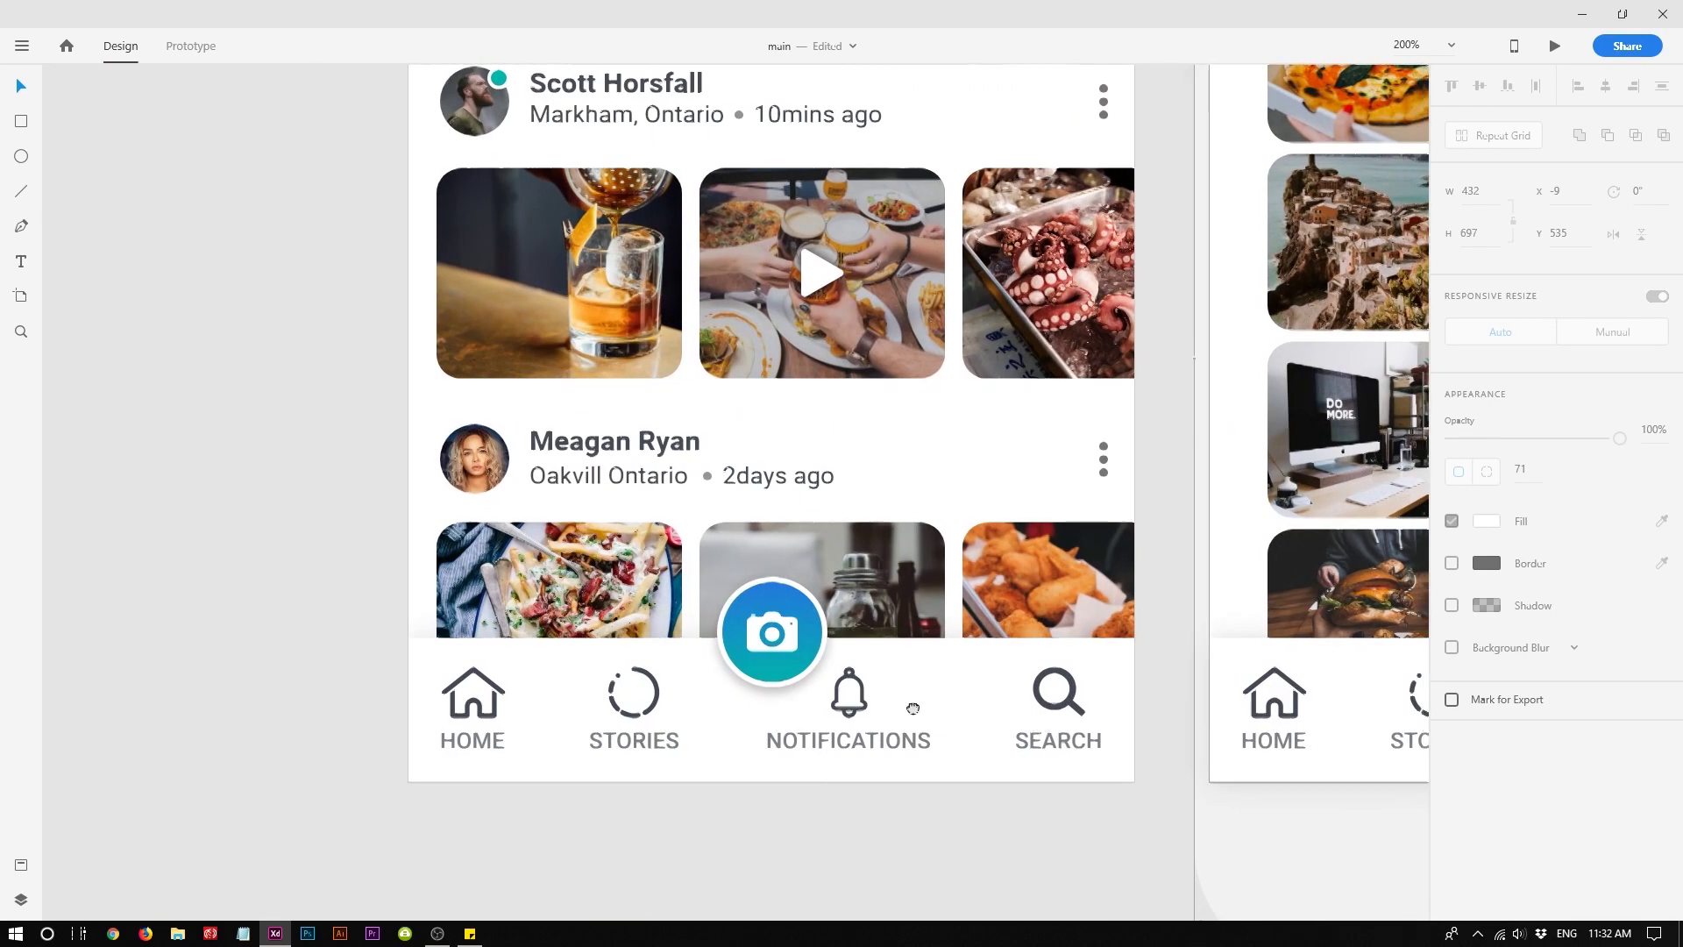
pyautogui.moveTo(908, 702); pyautogui.dragTo(128, 691)
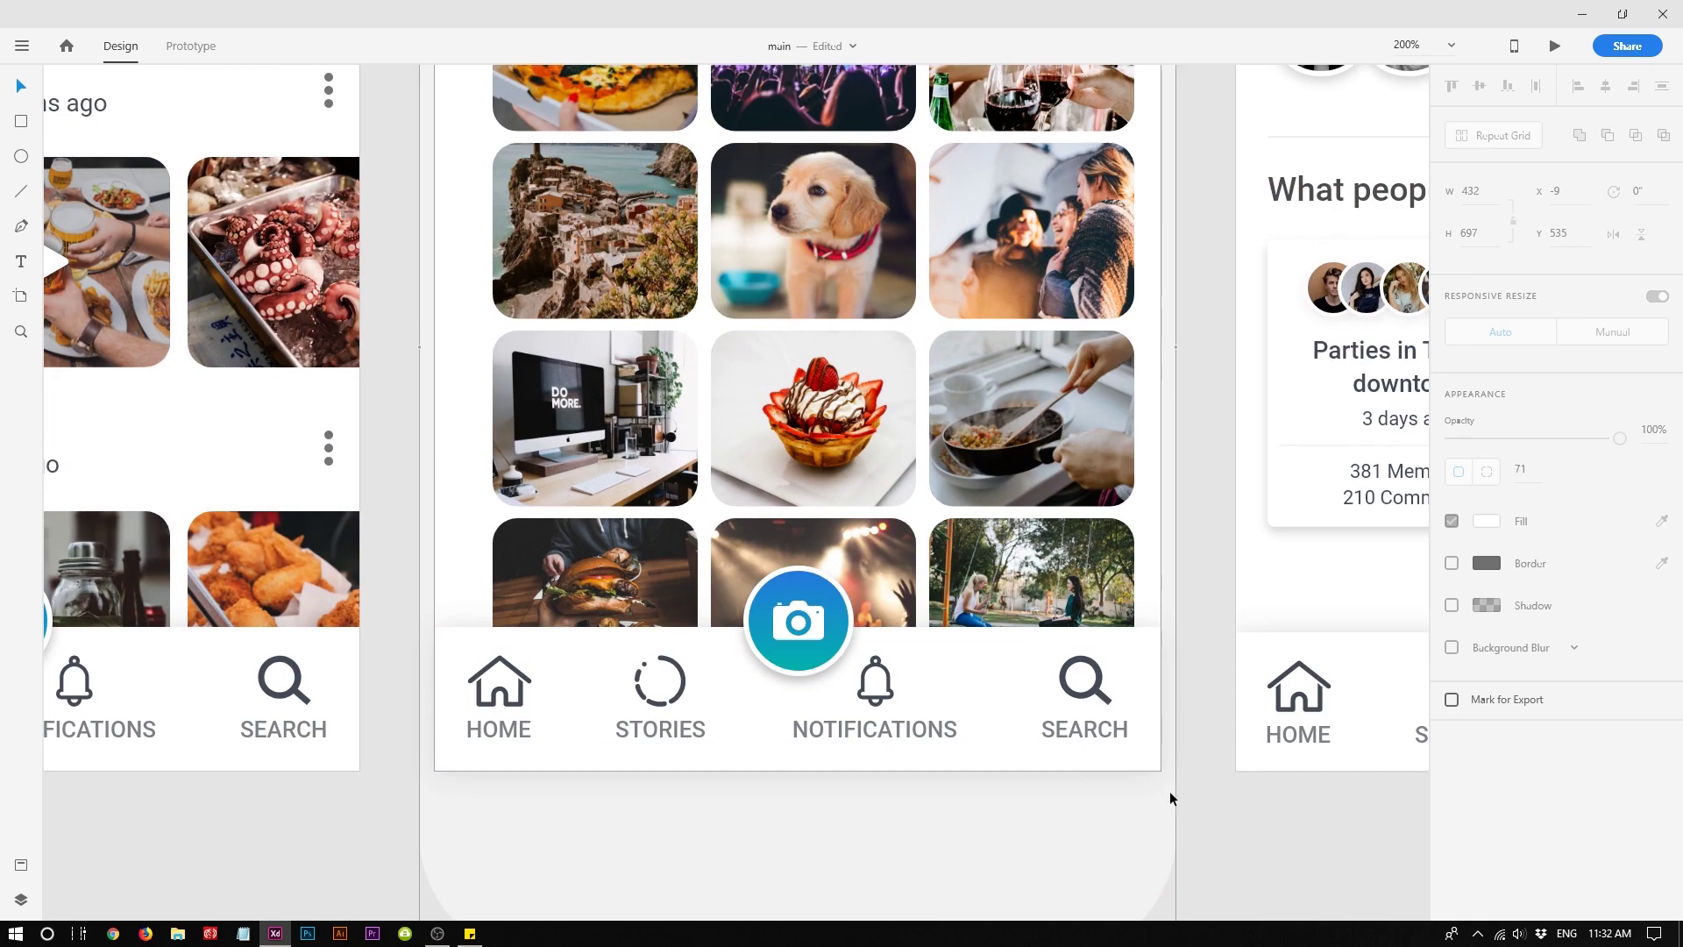
pyautogui.scroll(12, 1169, 790)
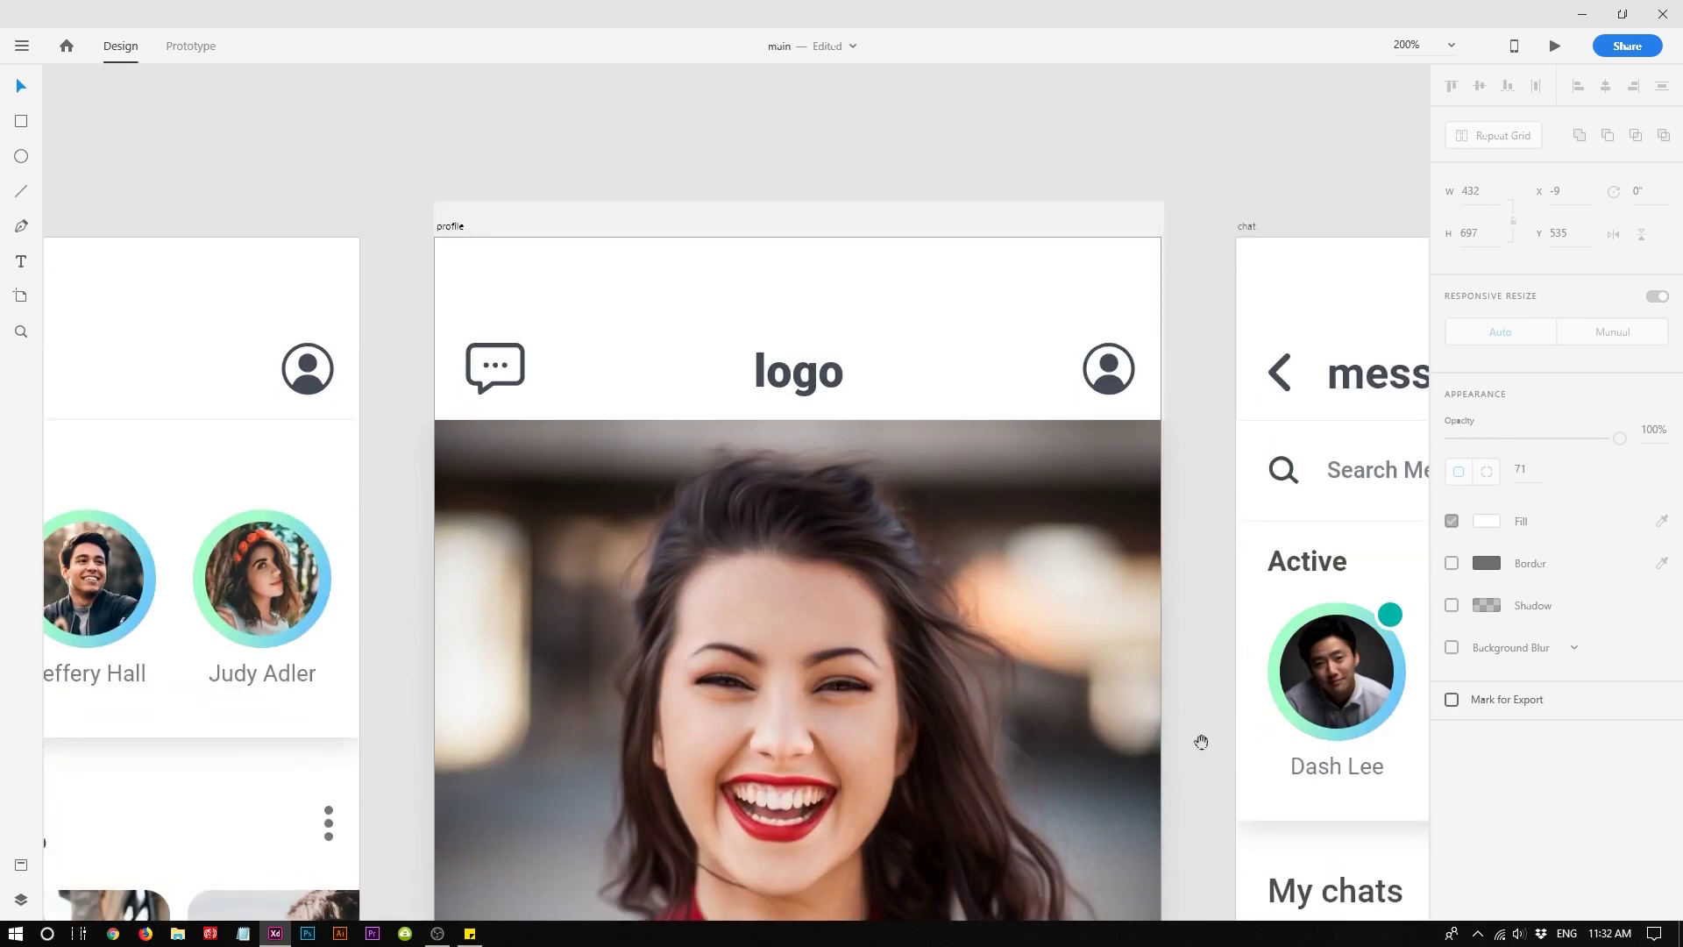
pyautogui.moveTo(1201, 742); pyautogui.dragTo(424, 571)
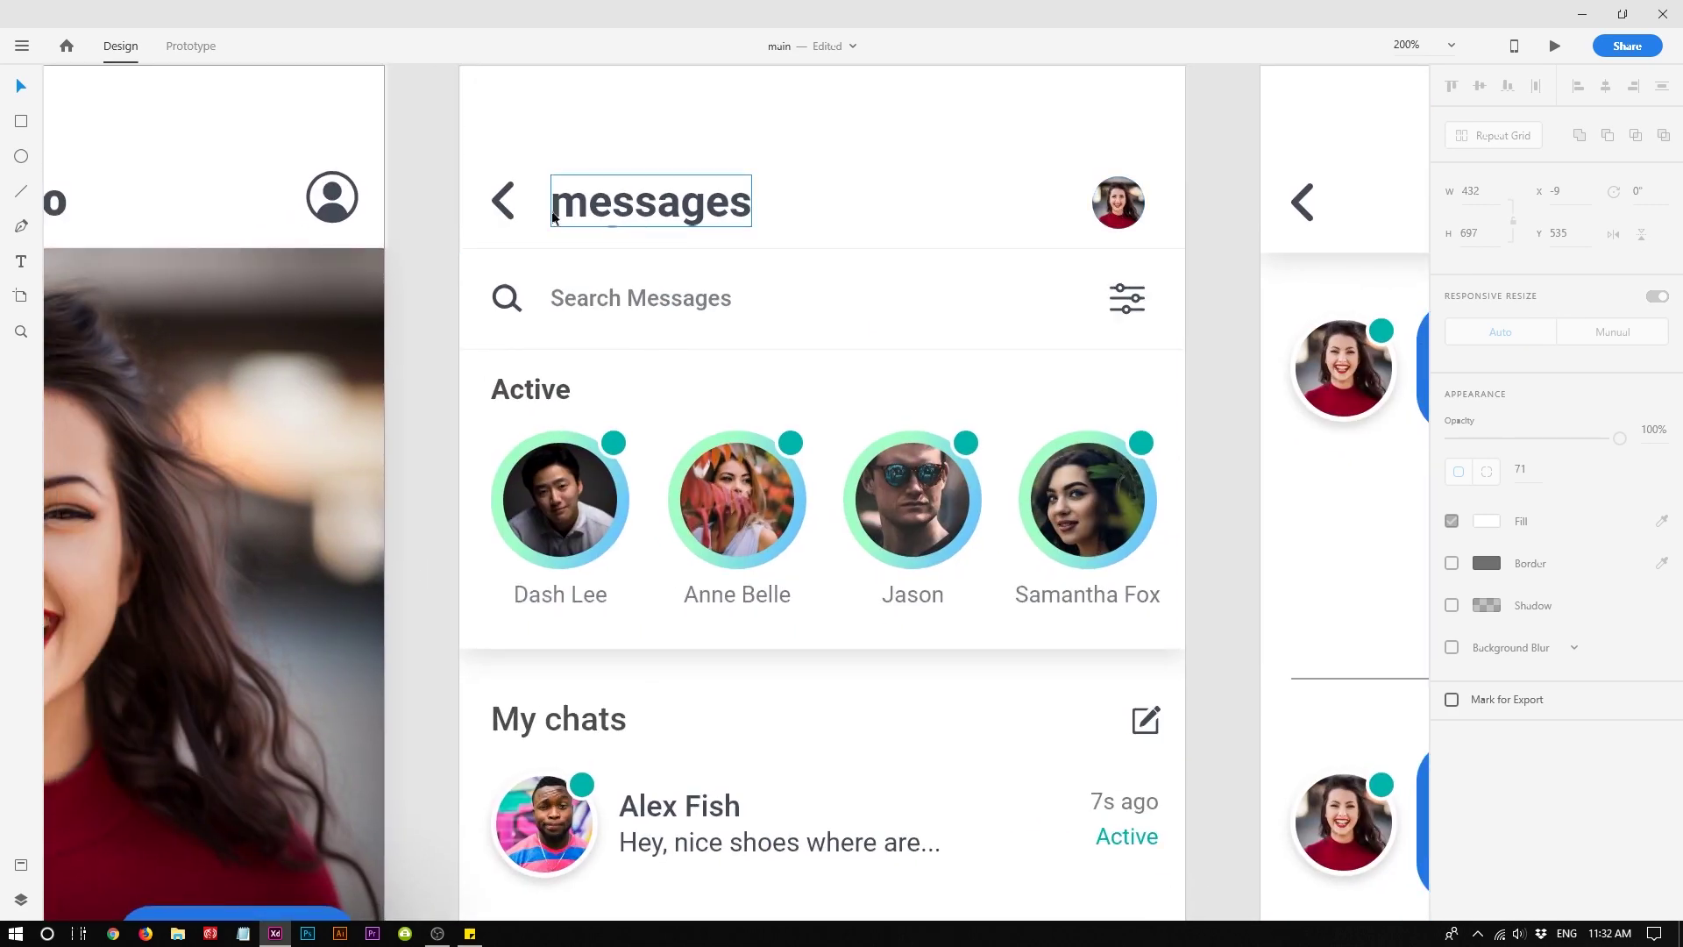
pyautogui.doubleClick(503, 202)
pyautogui.click(624, 214)
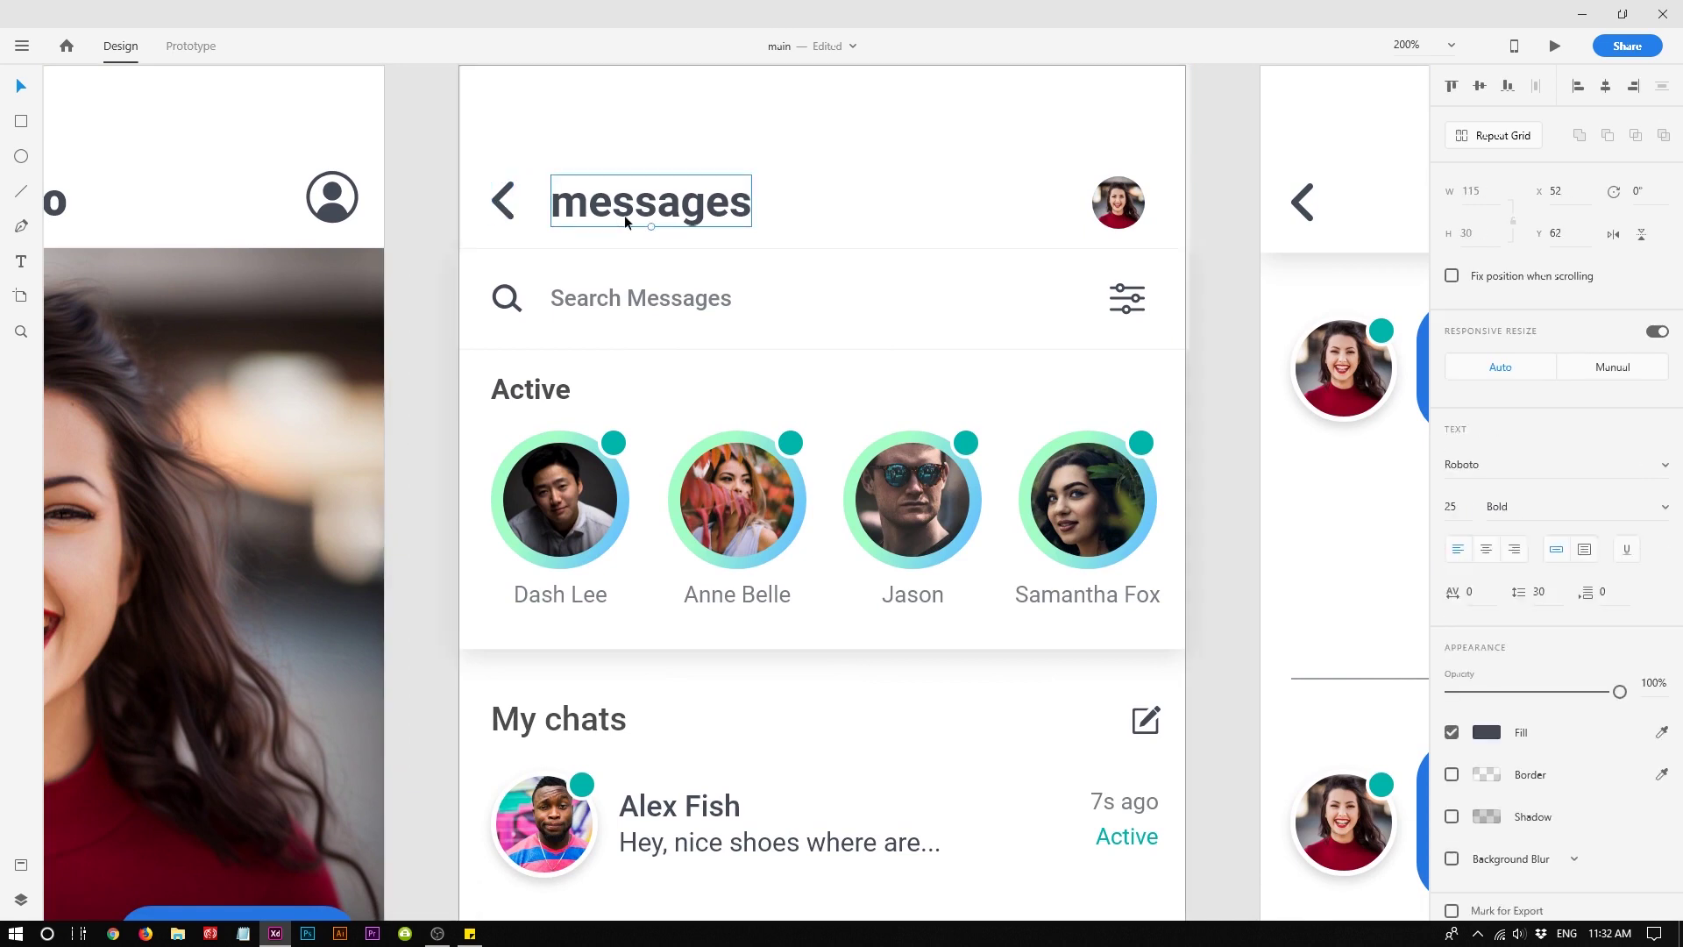
pyautogui.click(1101, 197)
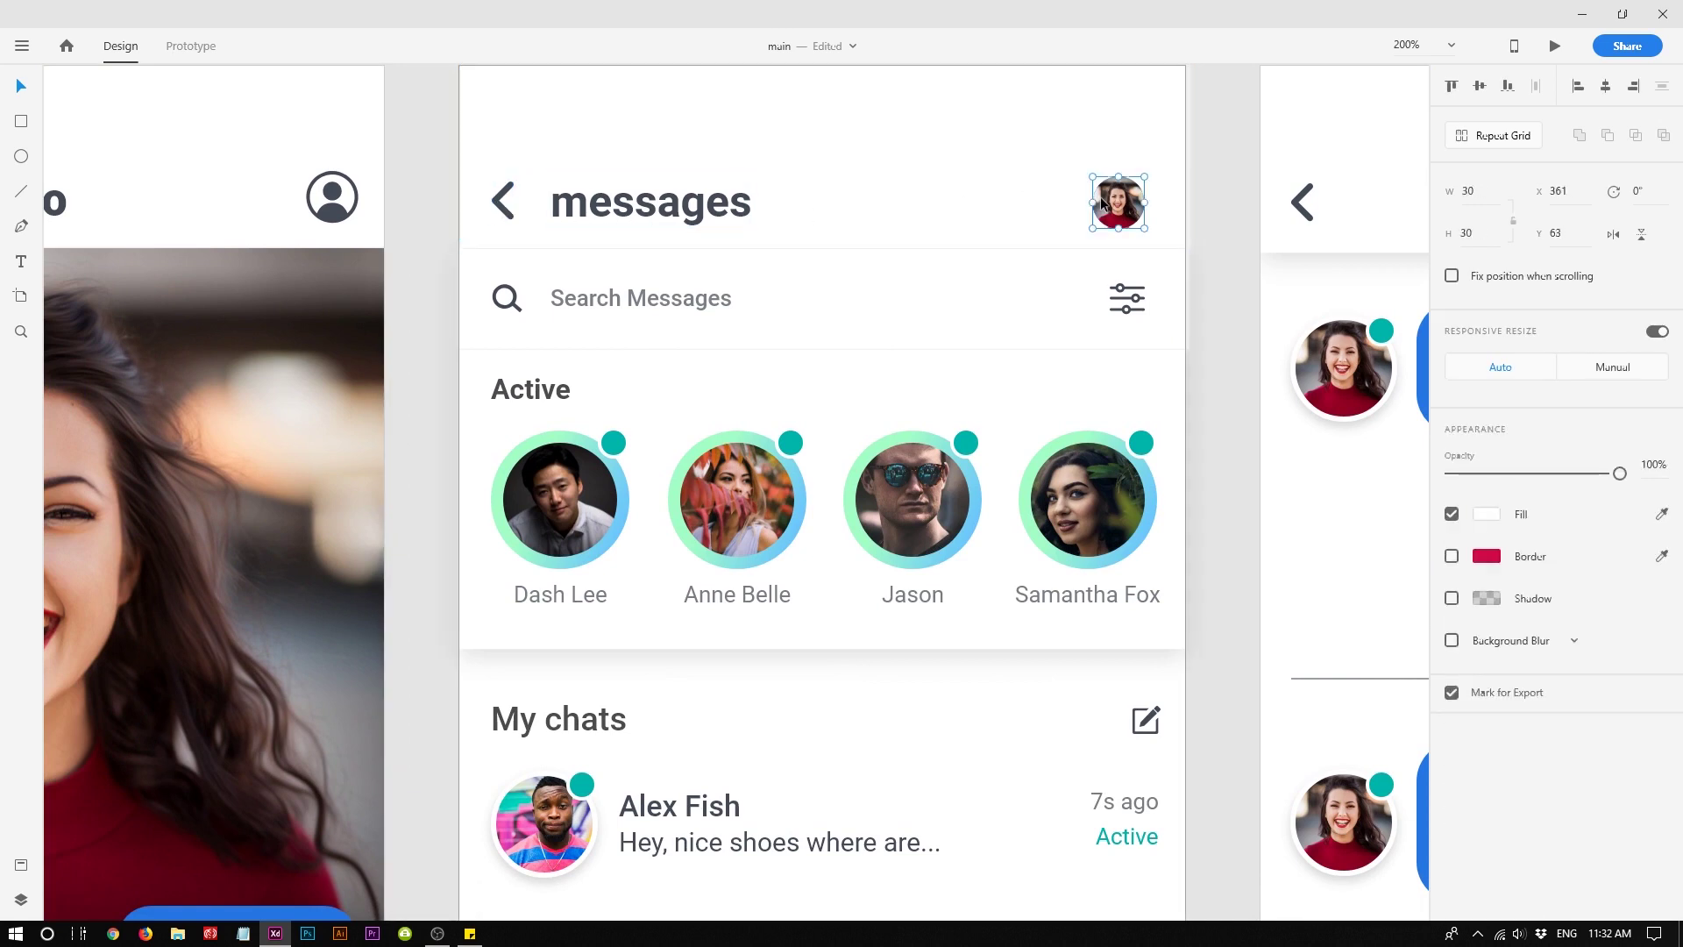
pyautogui.click(662, 304)
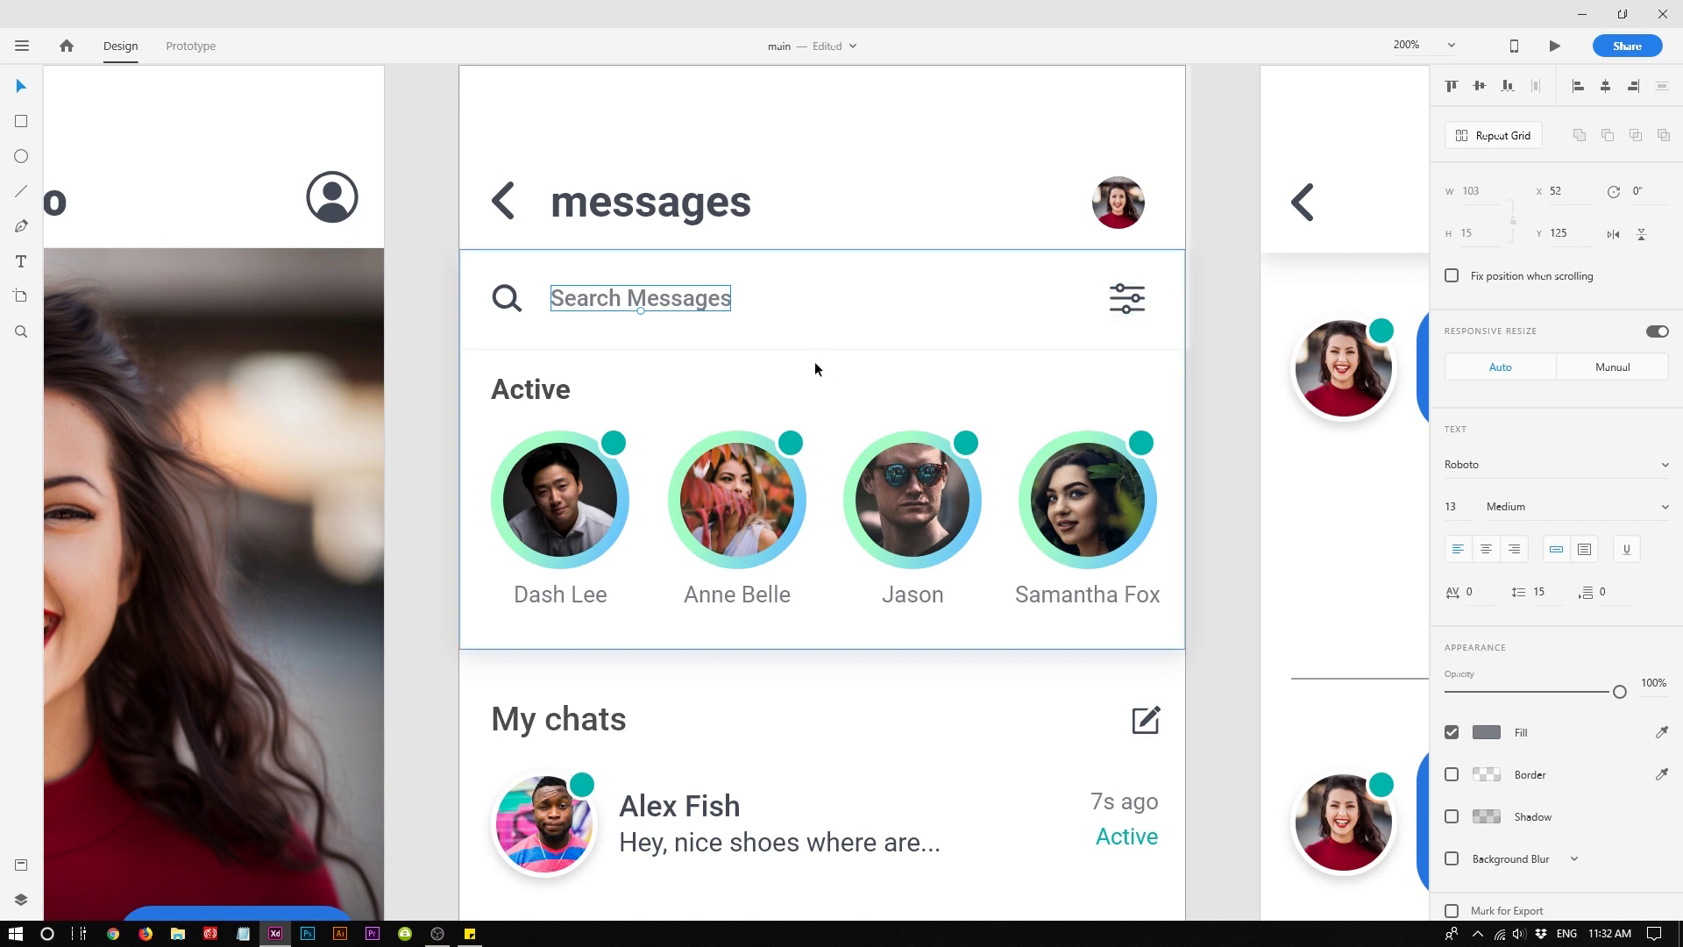
pyautogui.scroll(-2, 602, 390)
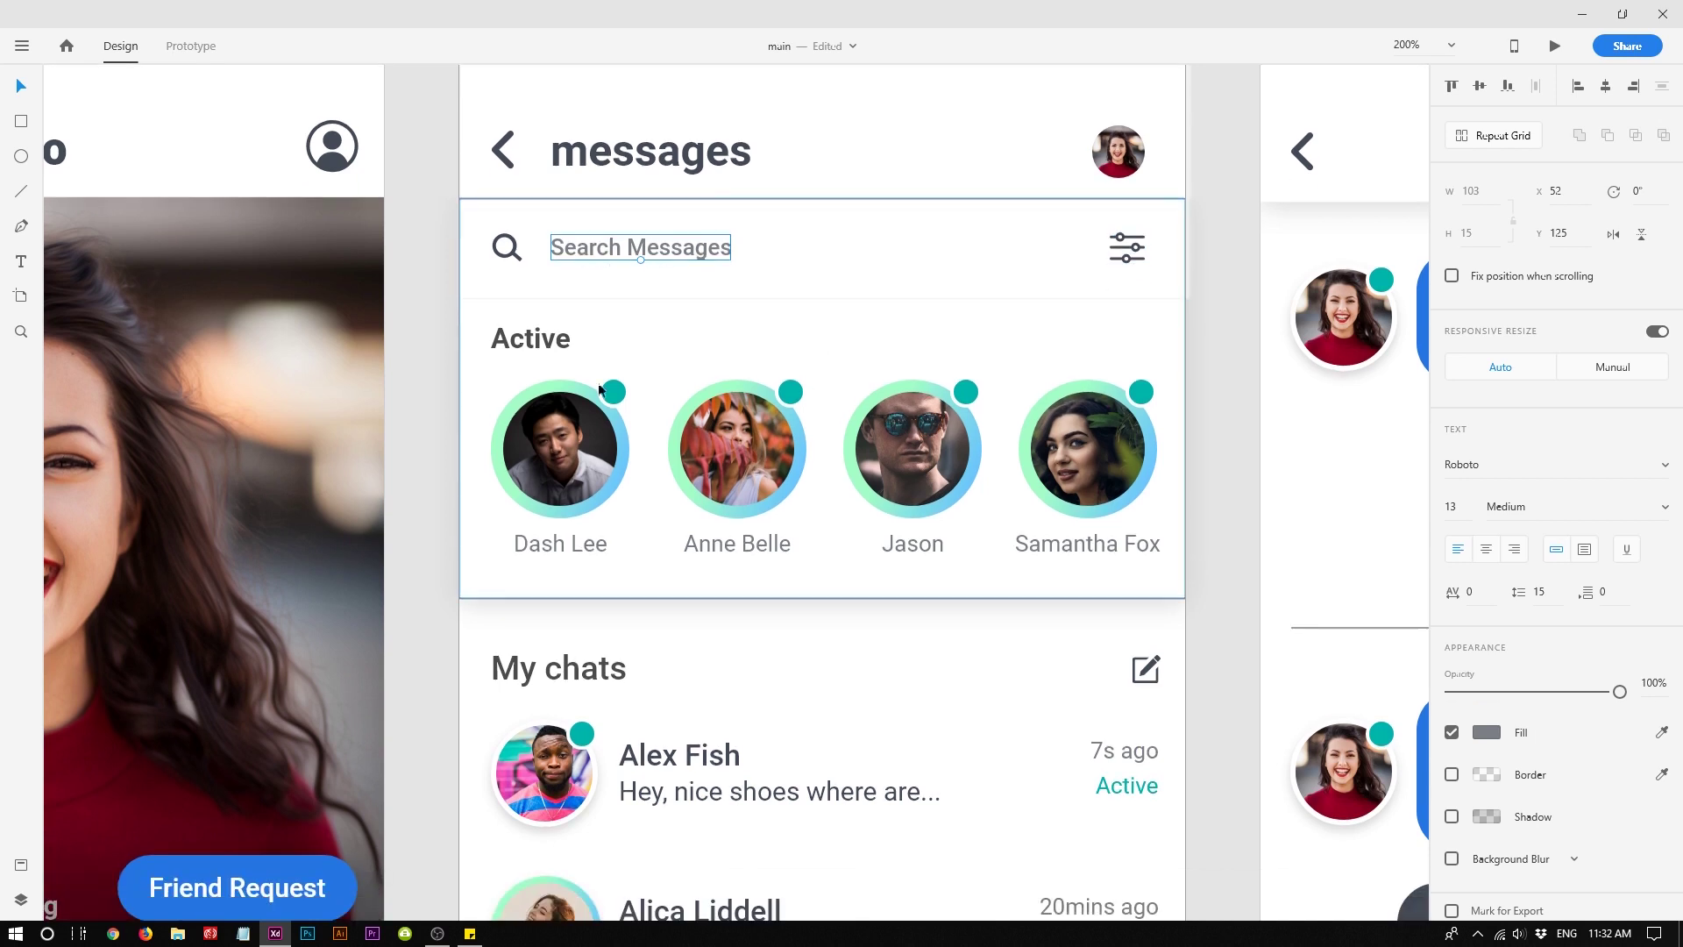
# Undo an accidental move of the first Active contact's gradient ring
pyautogui.click(800, 462)
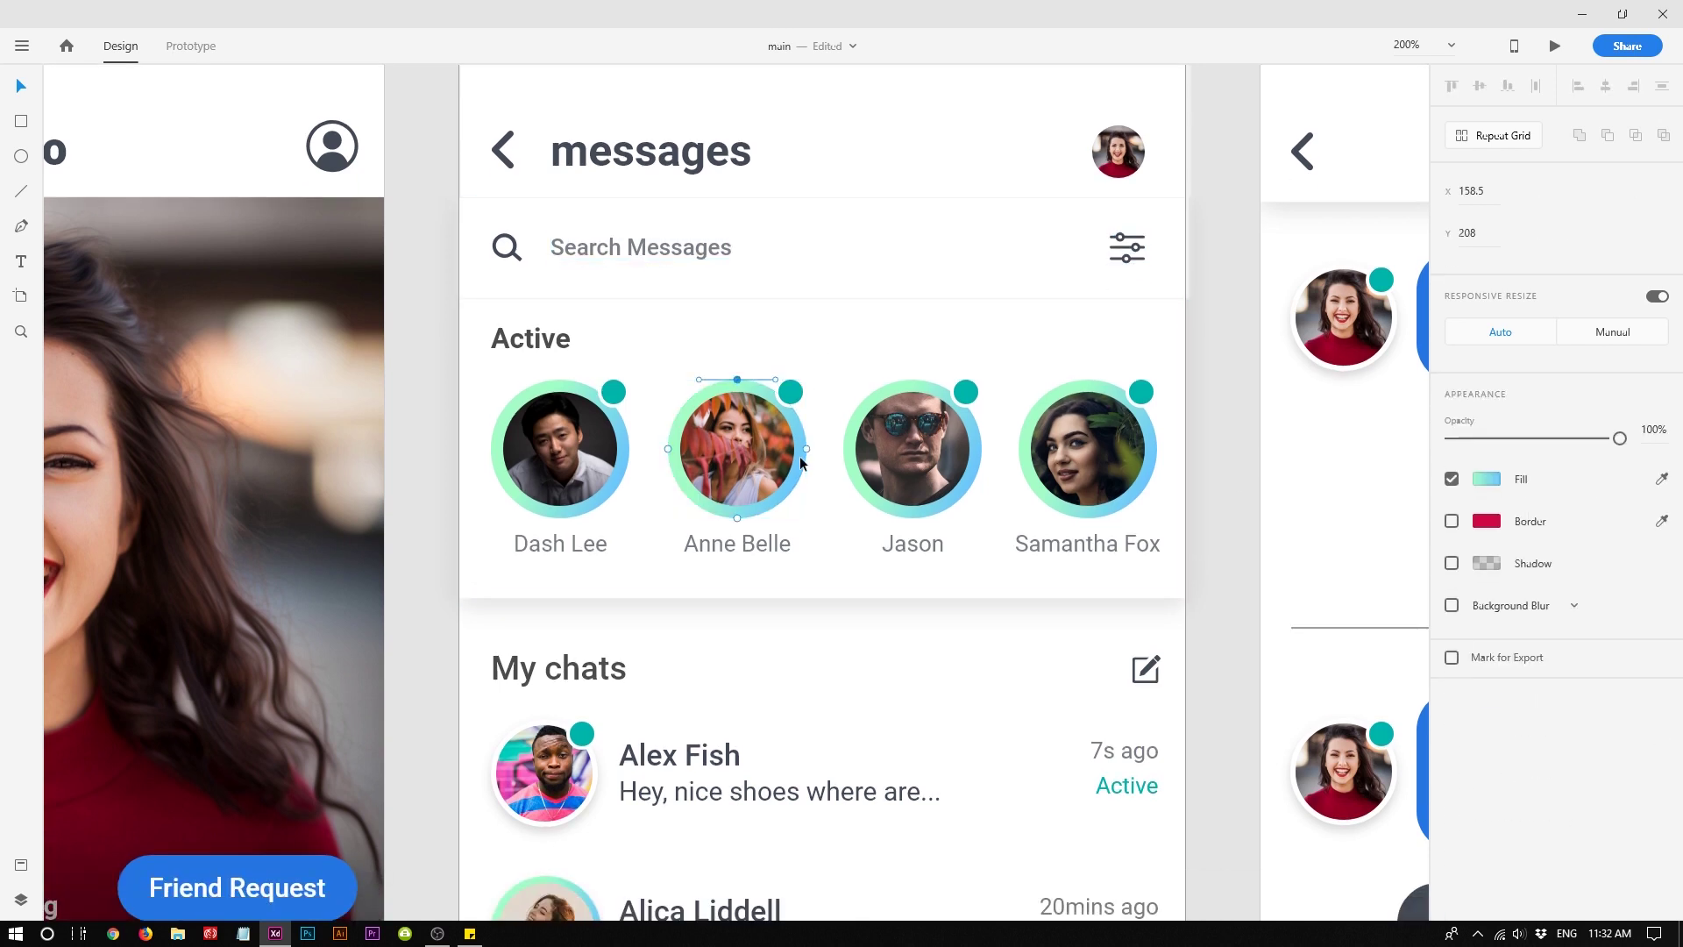
pyautogui.moveTo(770, 504); pyautogui.dragTo(1189, 541)
pyautogui.hotkey('ctrl', 'z')
# Resize the first Active contact's photo from 65 to 79 px and check it within the group
pyautogui.click(774, 452)
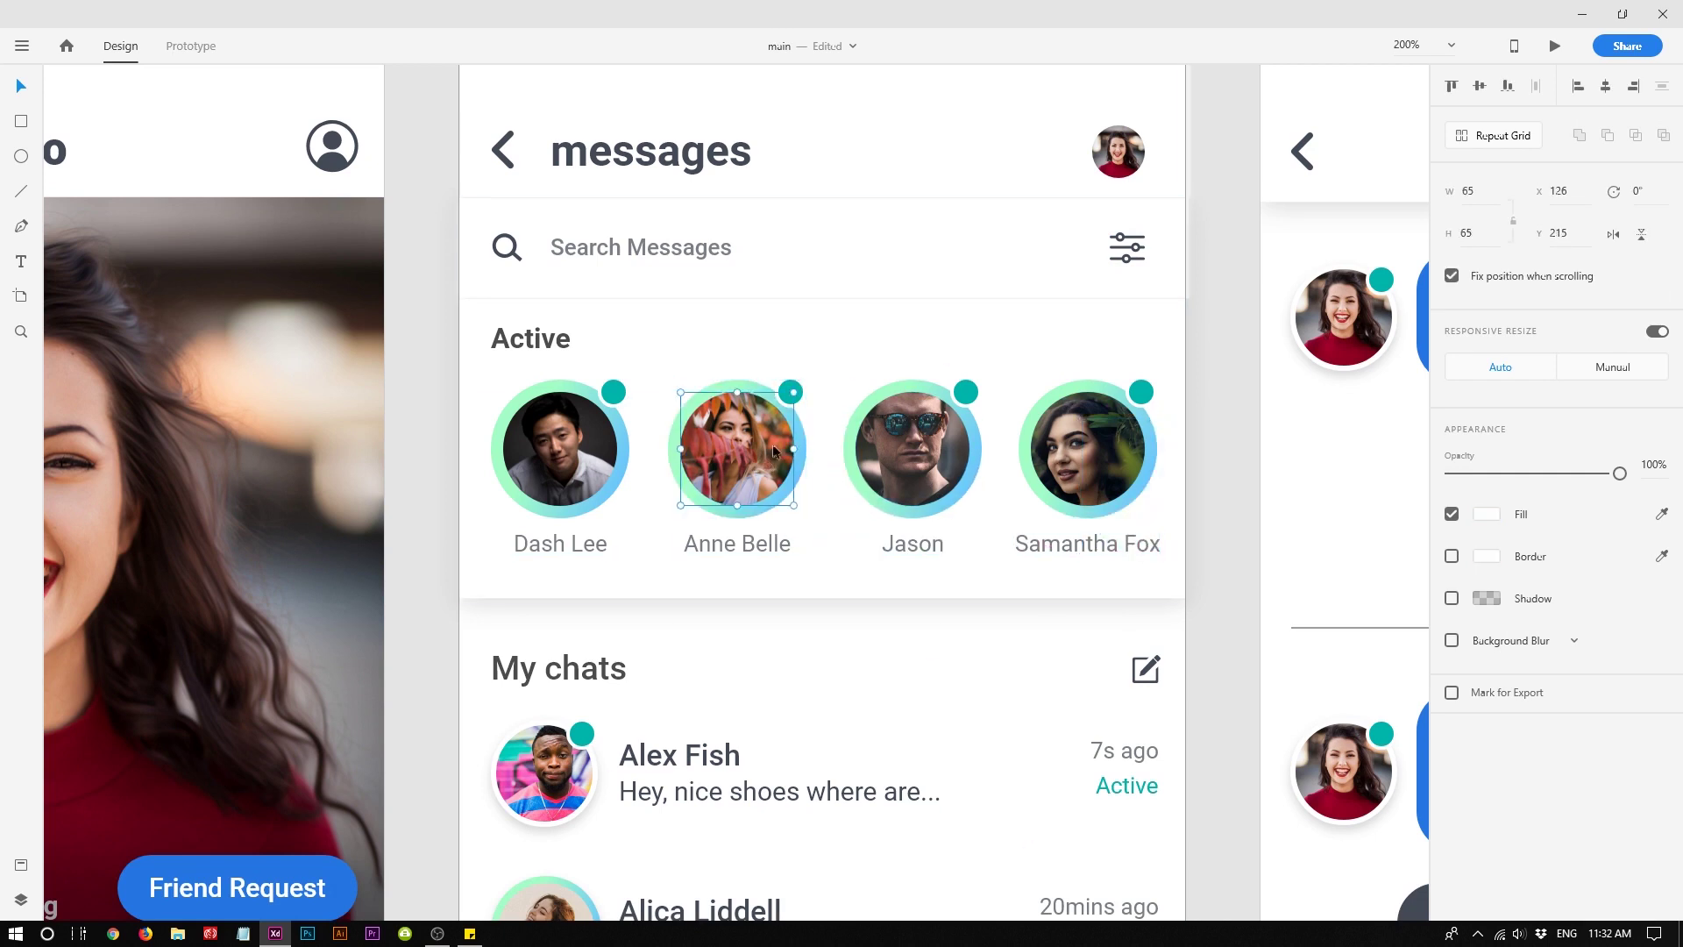
pyautogui.moveTo(791, 393); pyautogui.dragTo(806, 379)
pyautogui.moveTo(684, 503); pyautogui.dragTo(668, 518)
pyautogui.click(1224, 466)
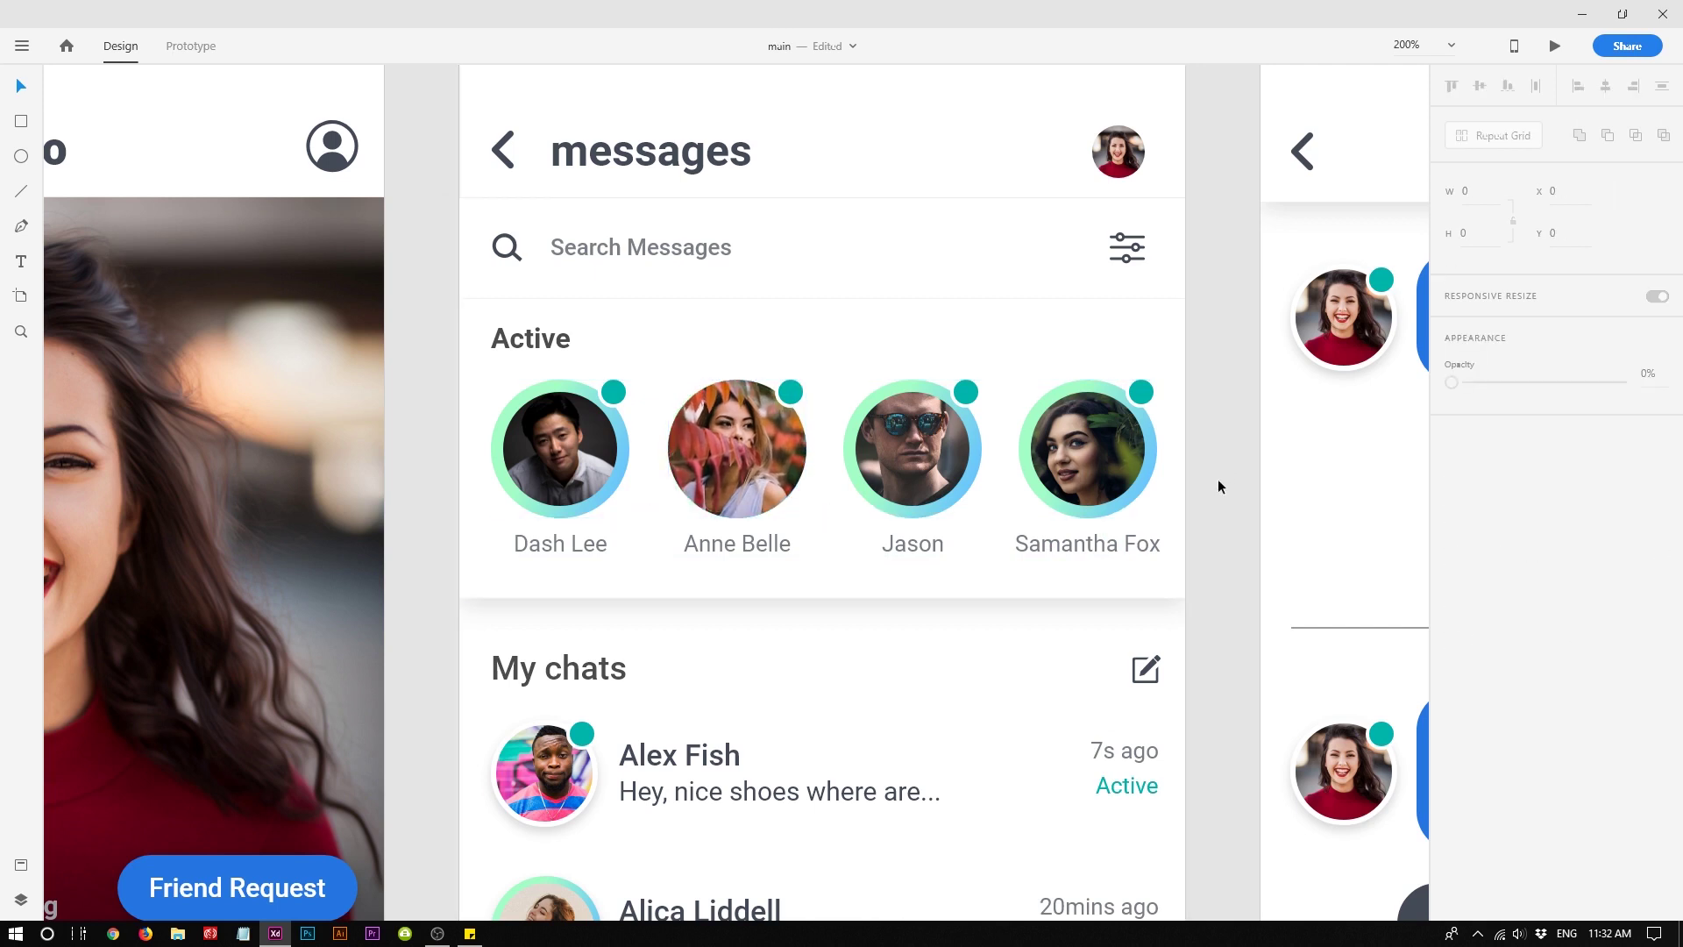
pyautogui.click(810, 433)
pyautogui.doubleClick(775, 424)
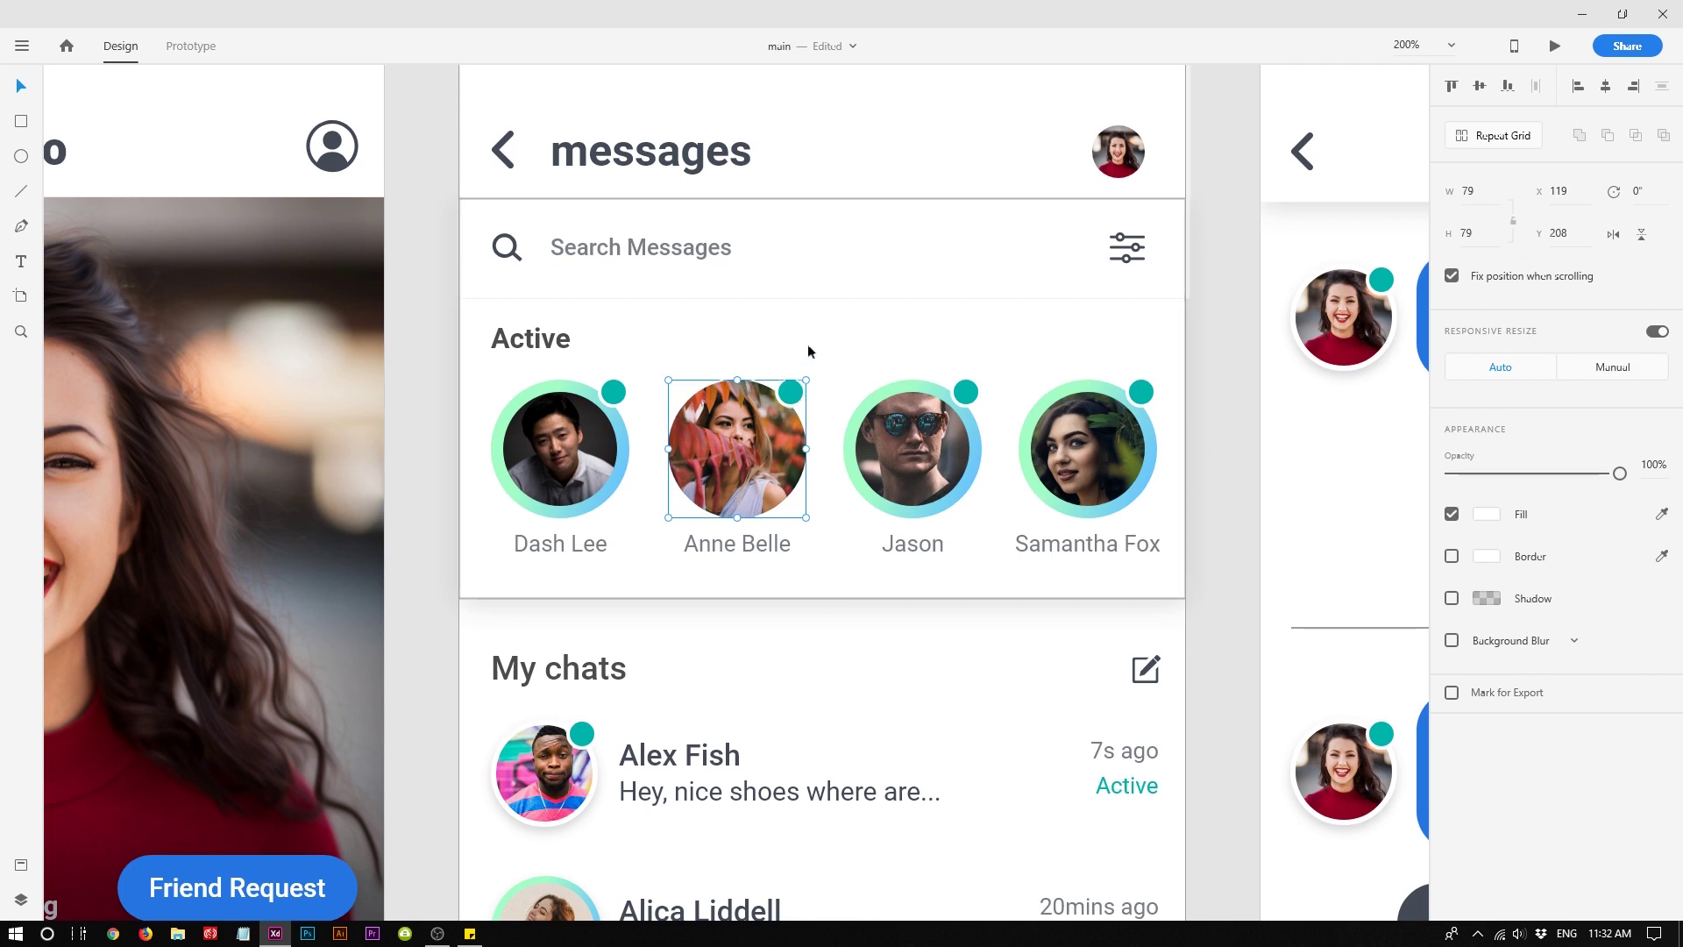
pyautogui.press('Escape')
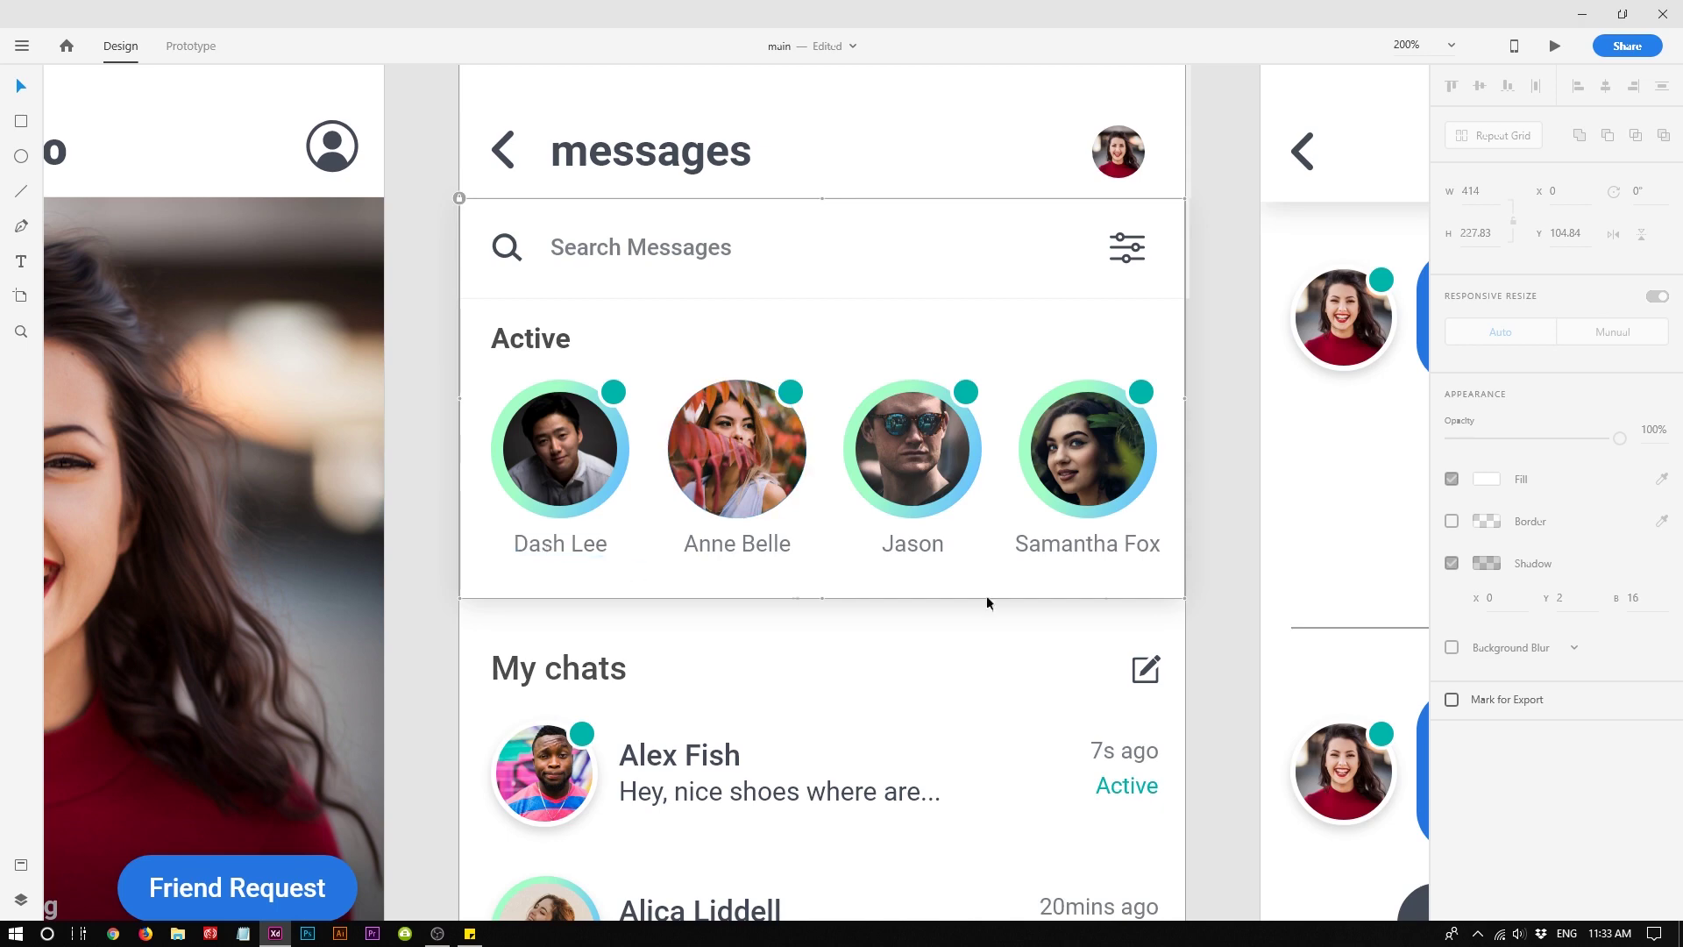
pyautogui.scroll(-3, 855, 543)
pyautogui.click(544, 450)
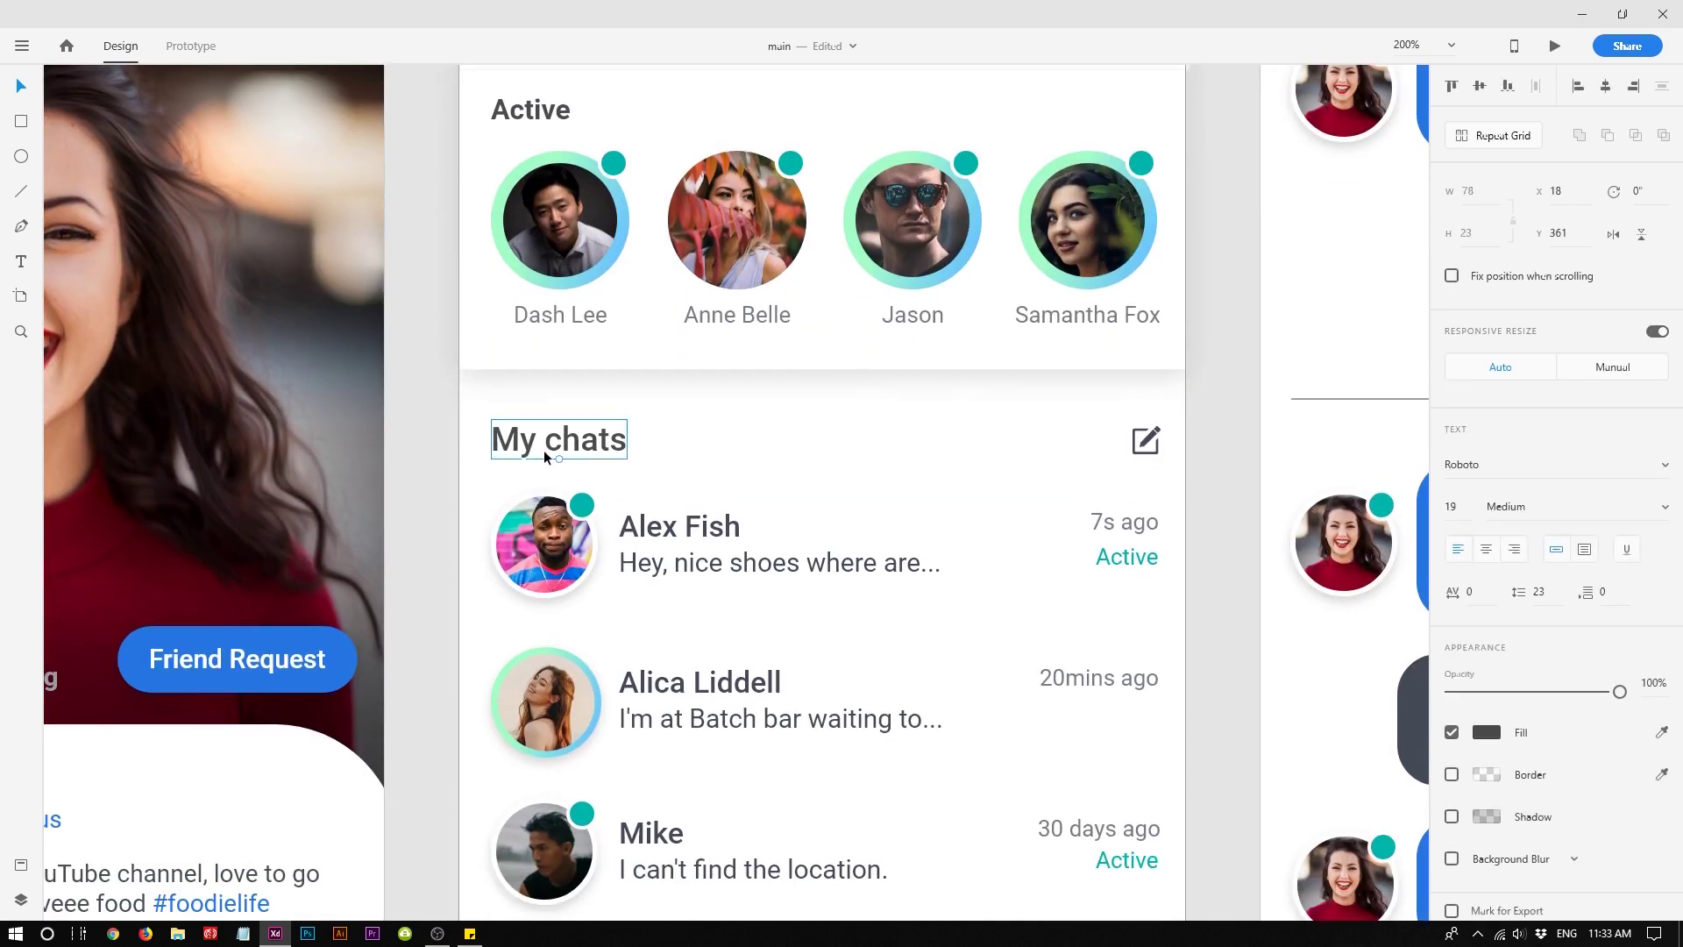
pyautogui.click(1148, 448)
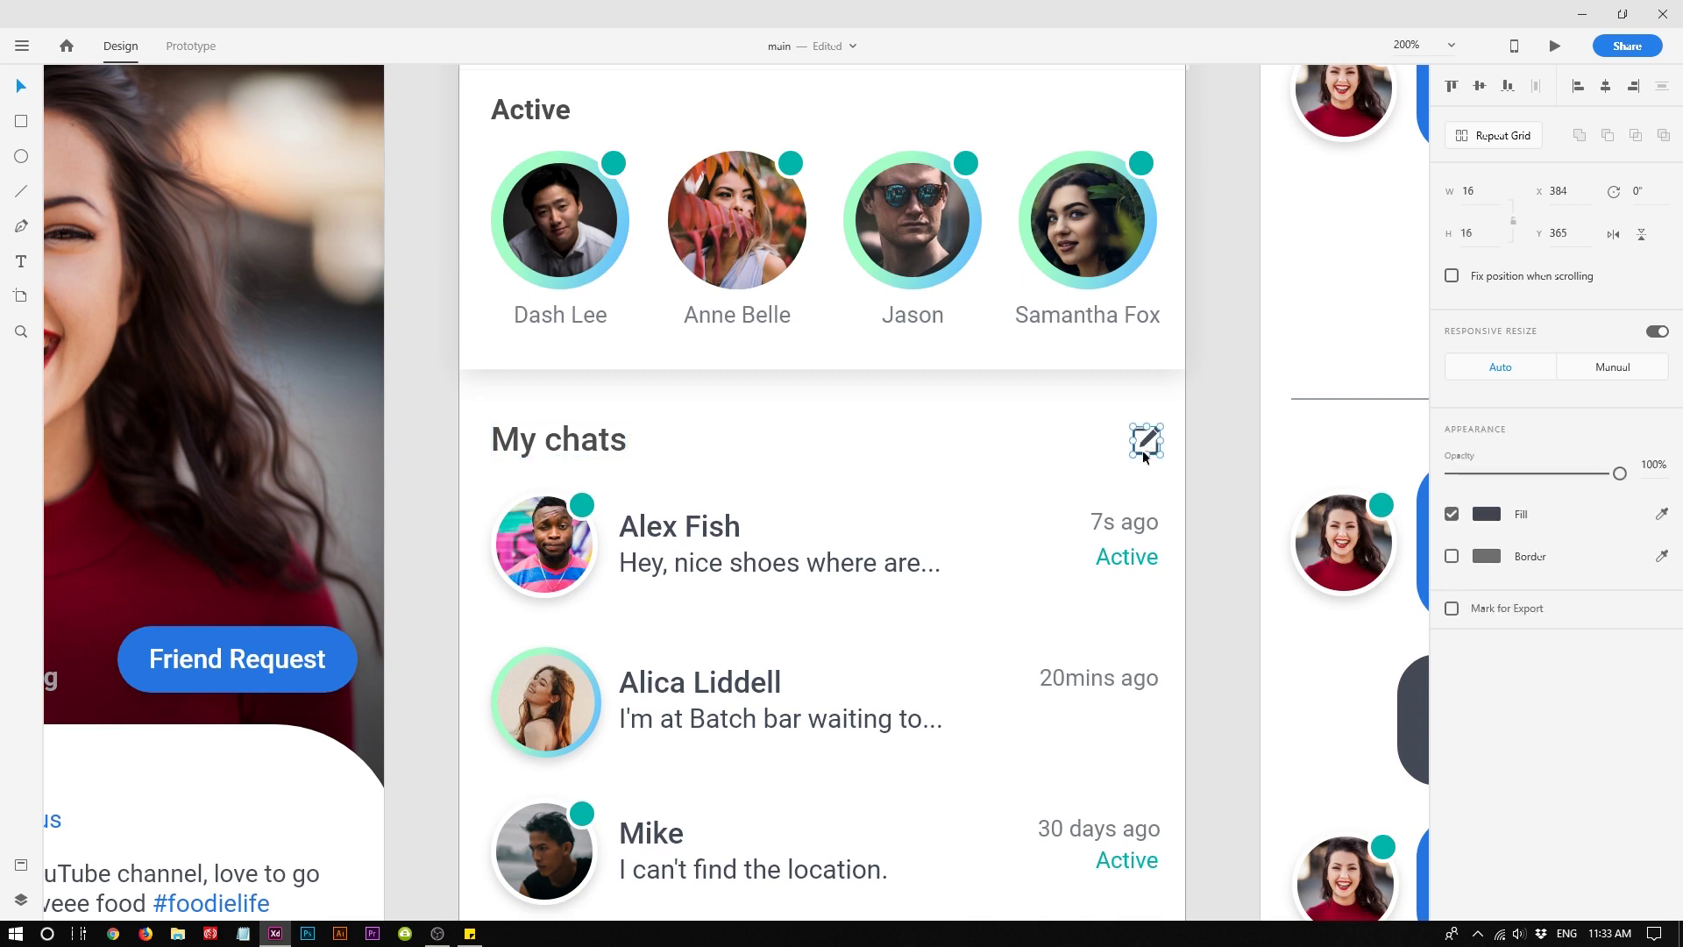
pyautogui.scroll(-3, 810, 516)
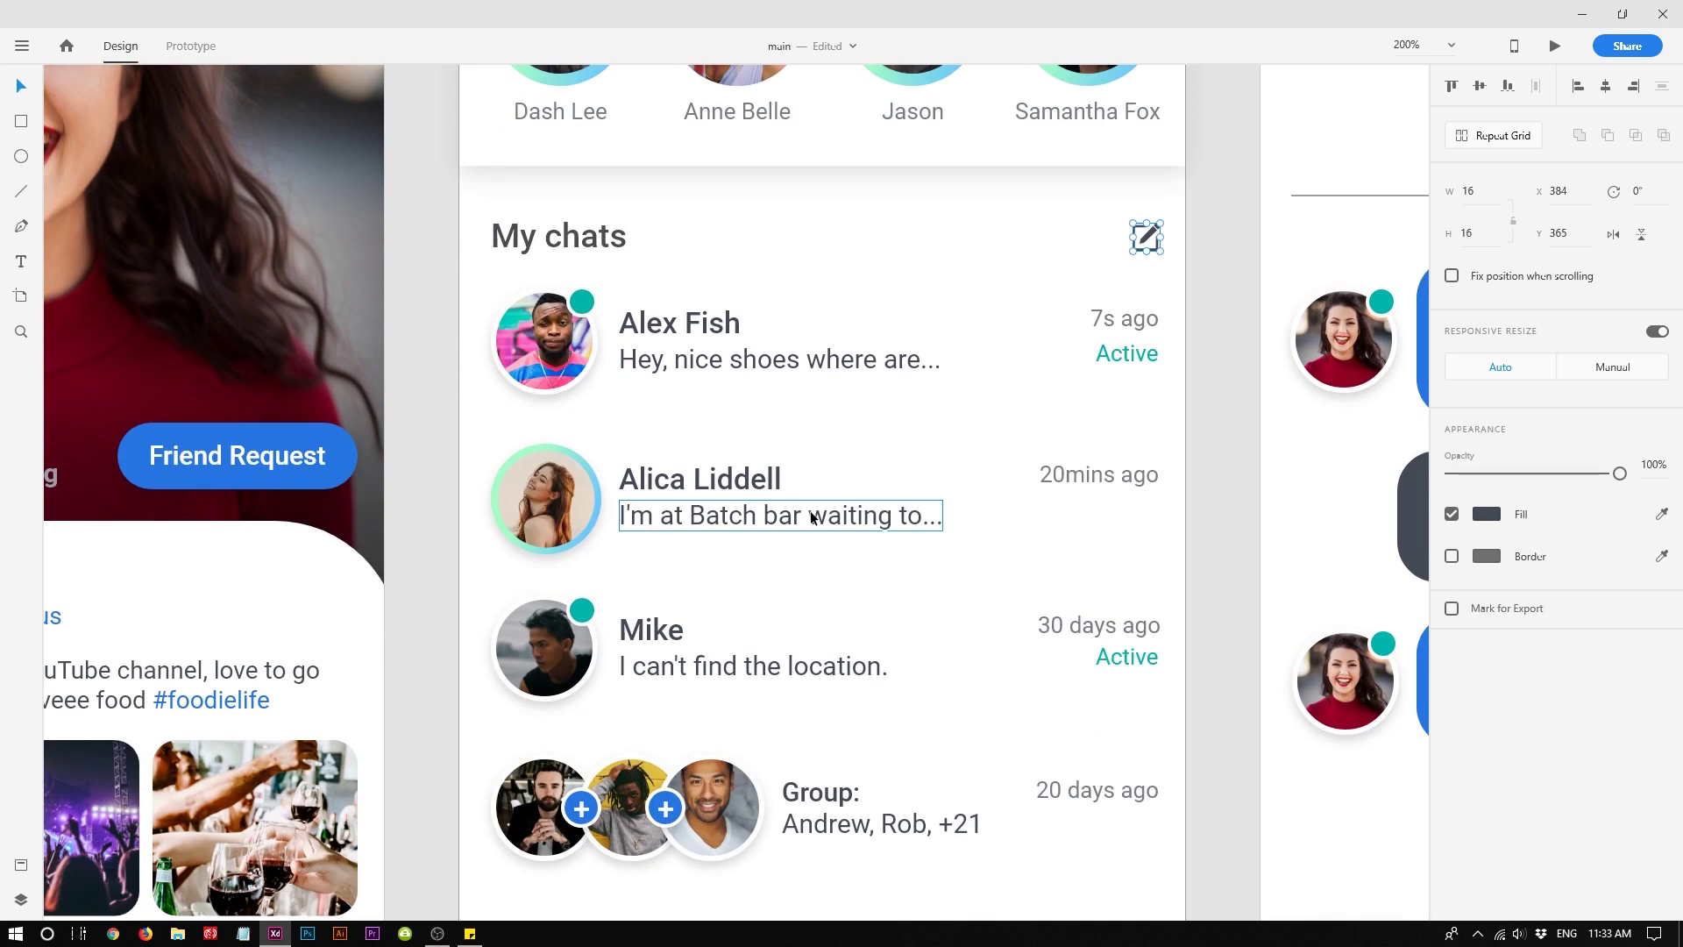
pyautogui.click(582, 304)
pyautogui.click(585, 614)
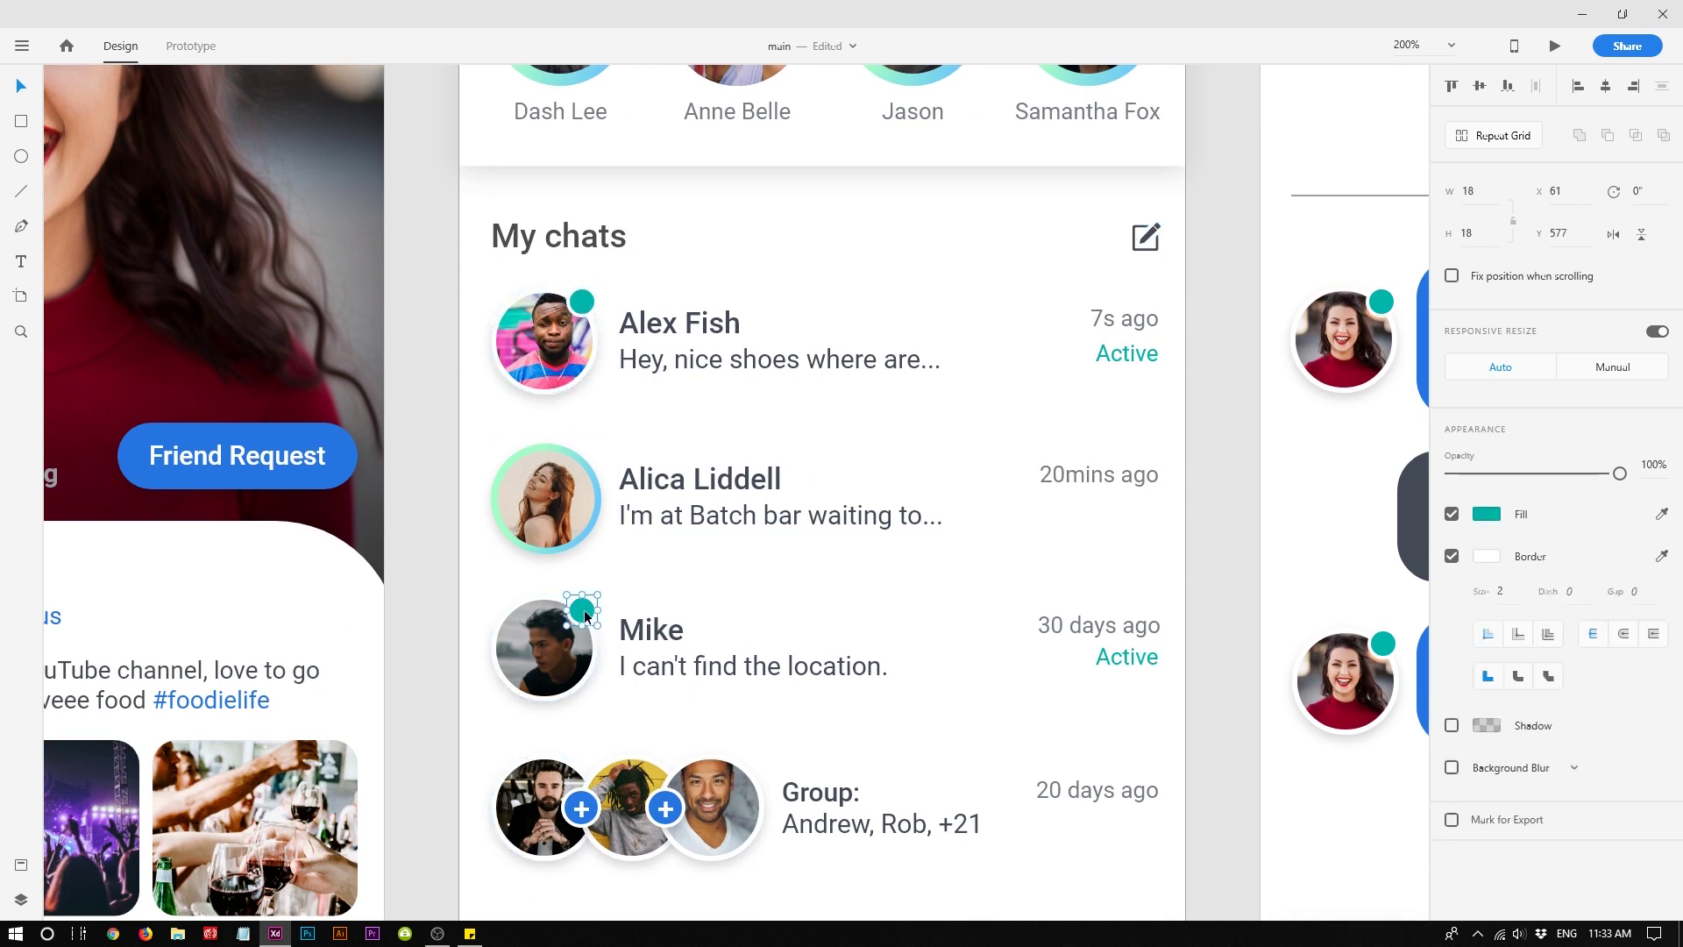
pyautogui.click(579, 521)
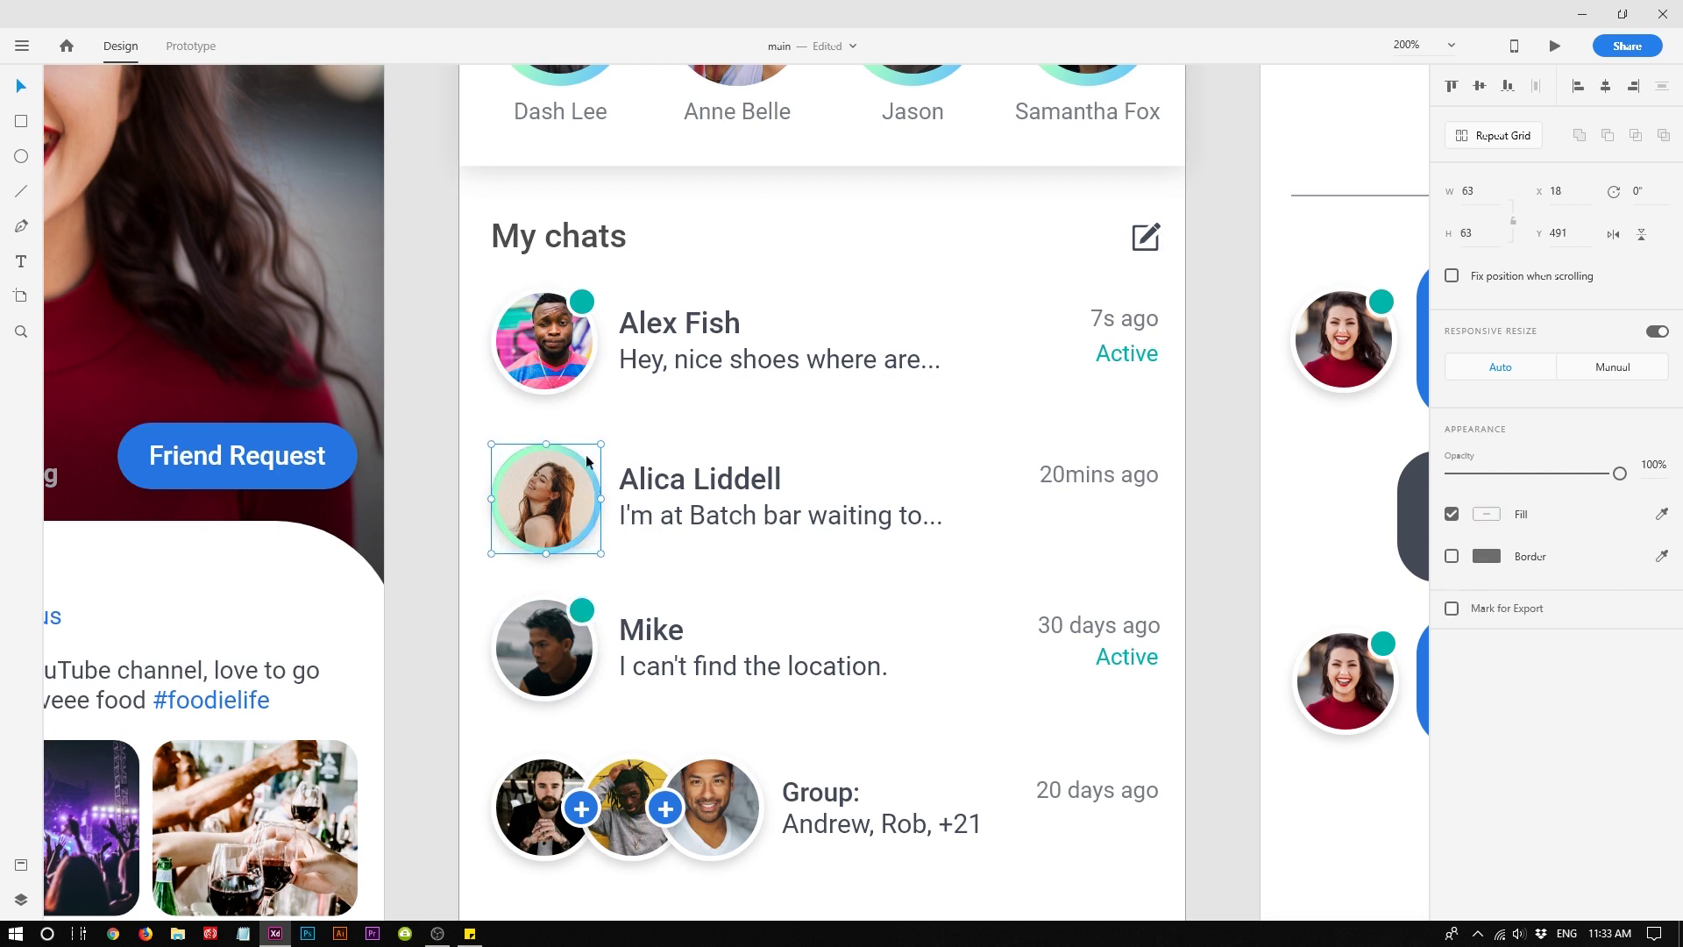
pyautogui.click(507, 345)
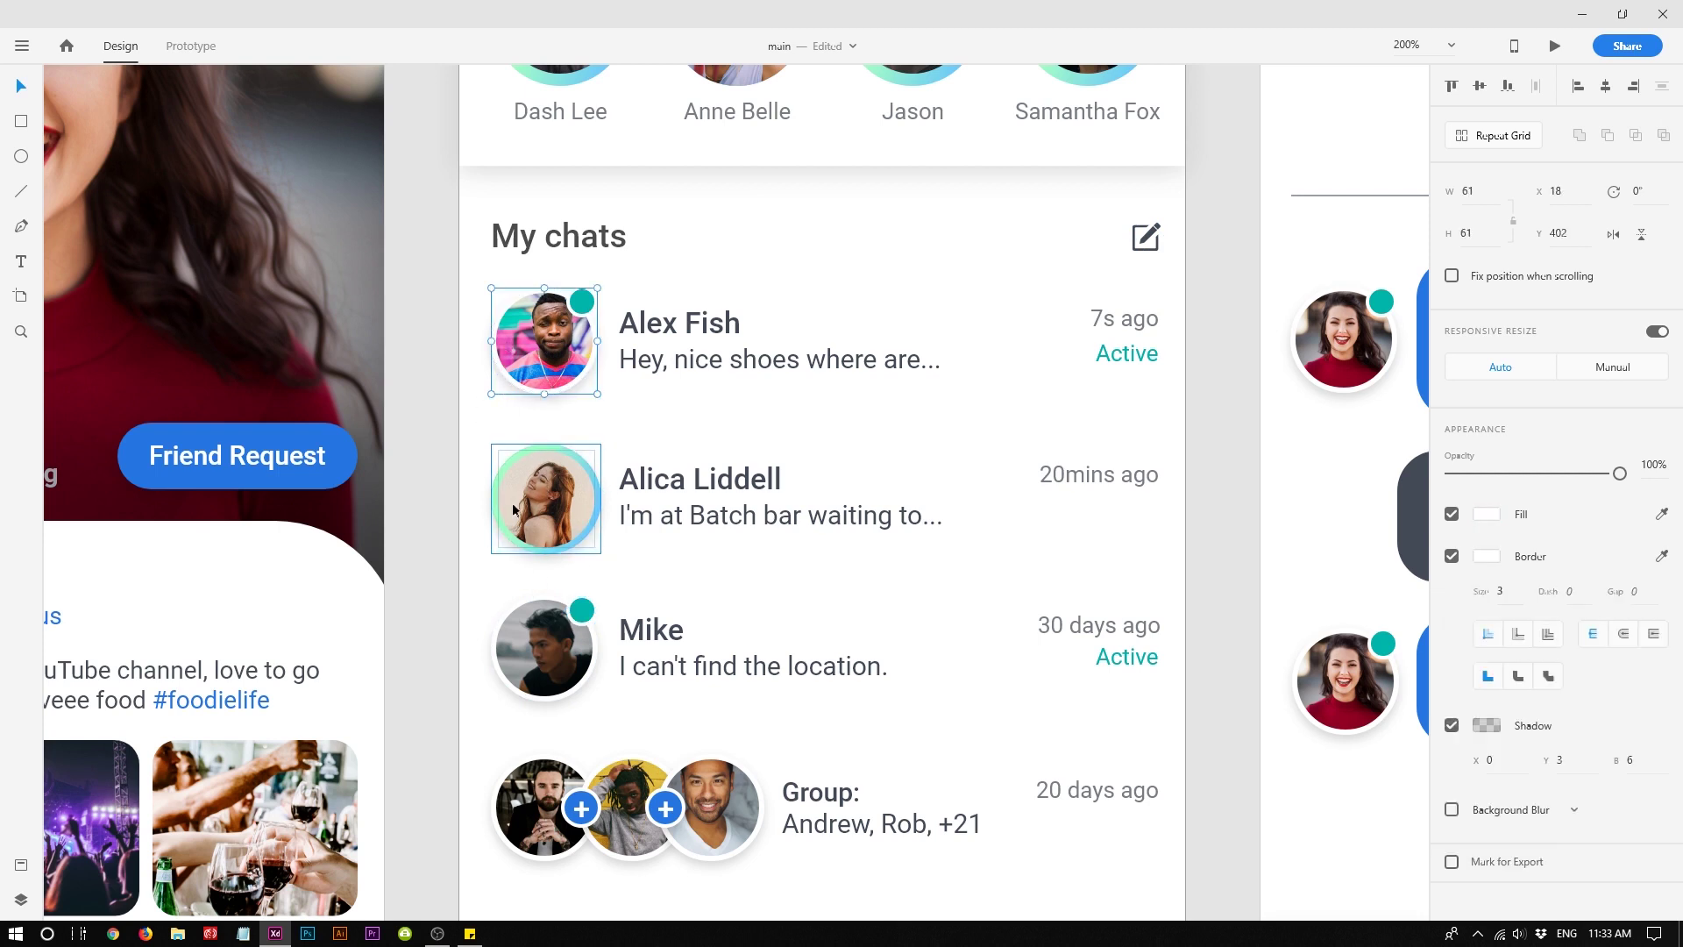
pyautogui.scroll(1, 508, 552)
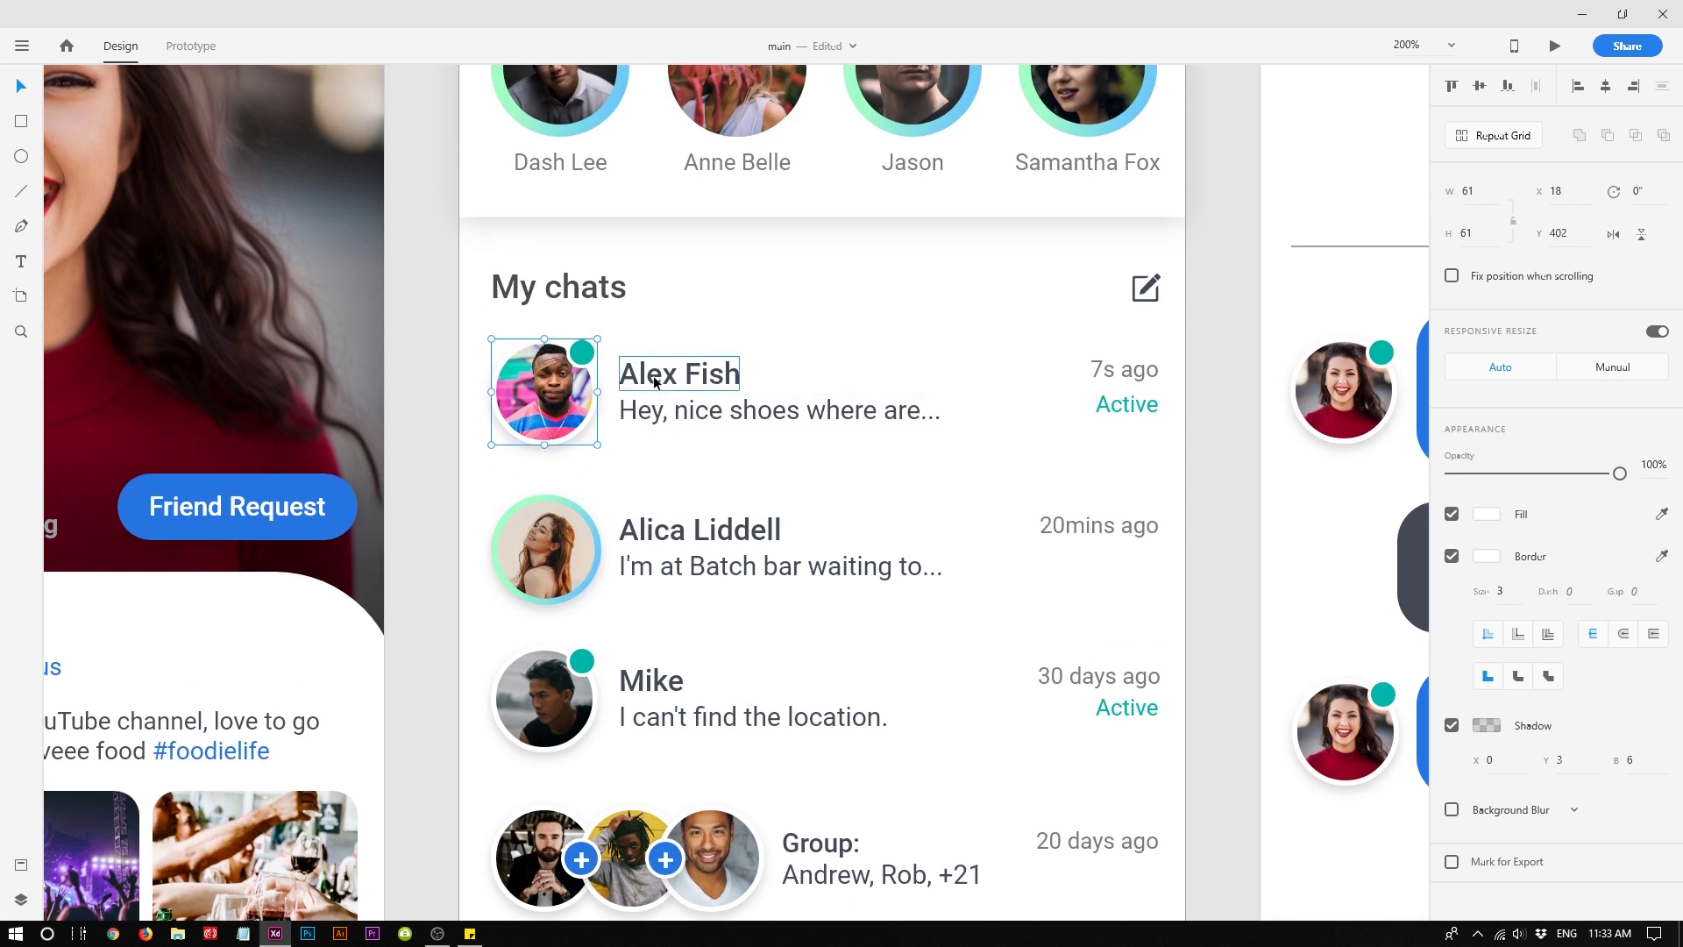
pyautogui.click(655, 382)
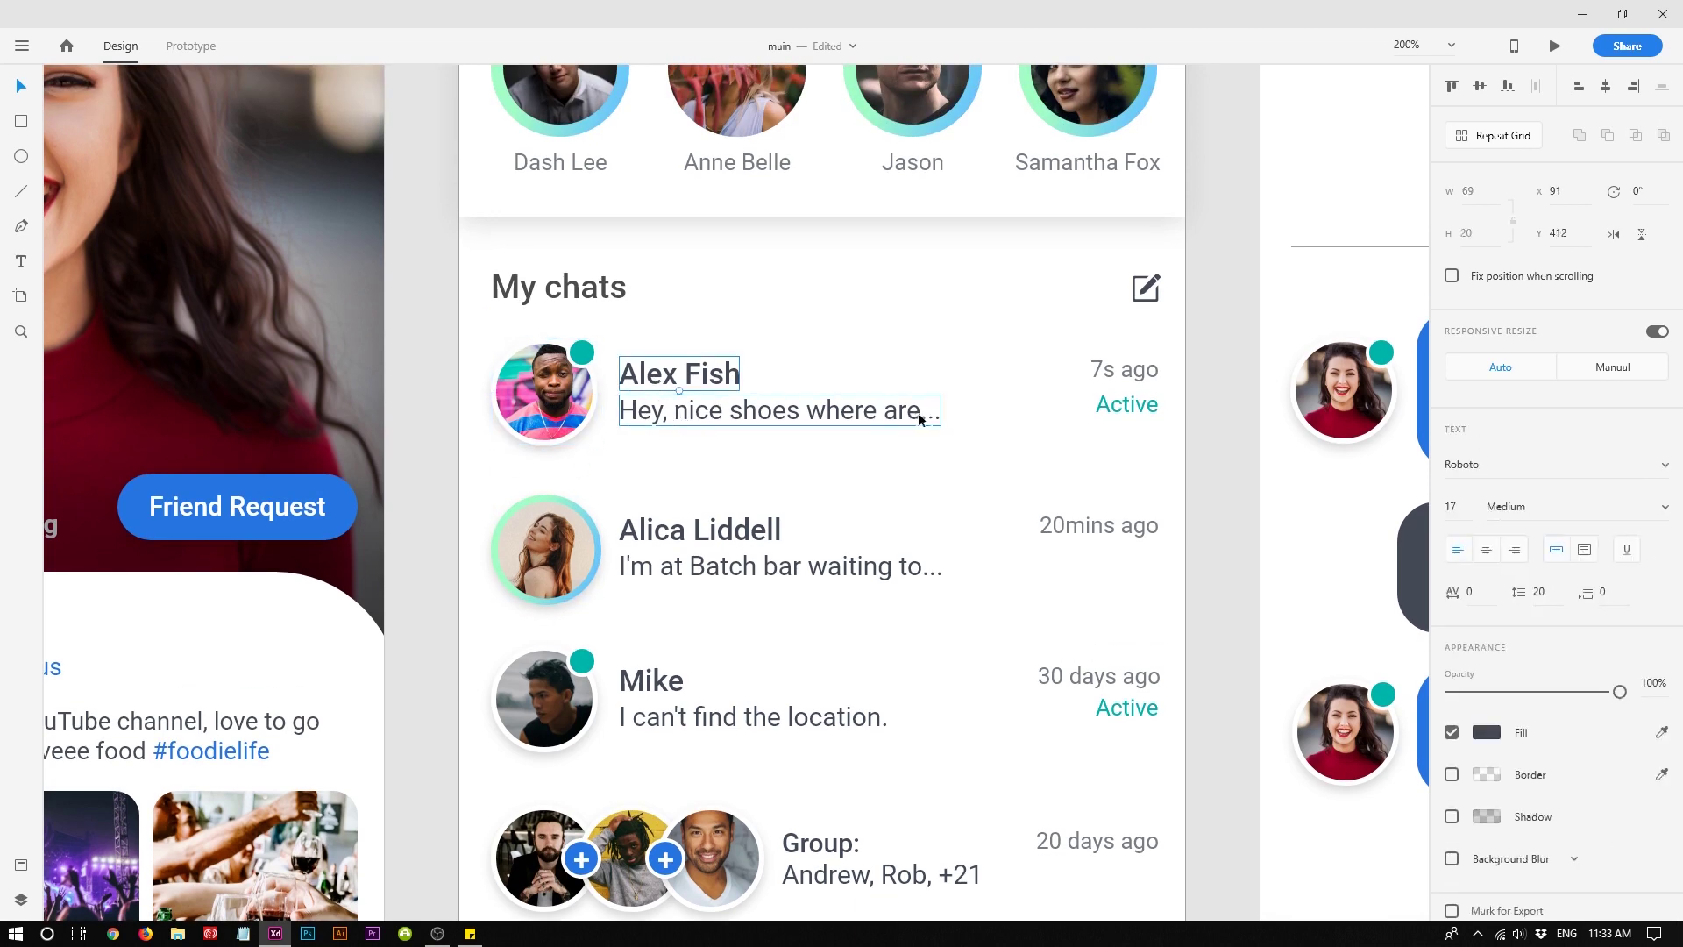
pyautogui.click(1100, 370)
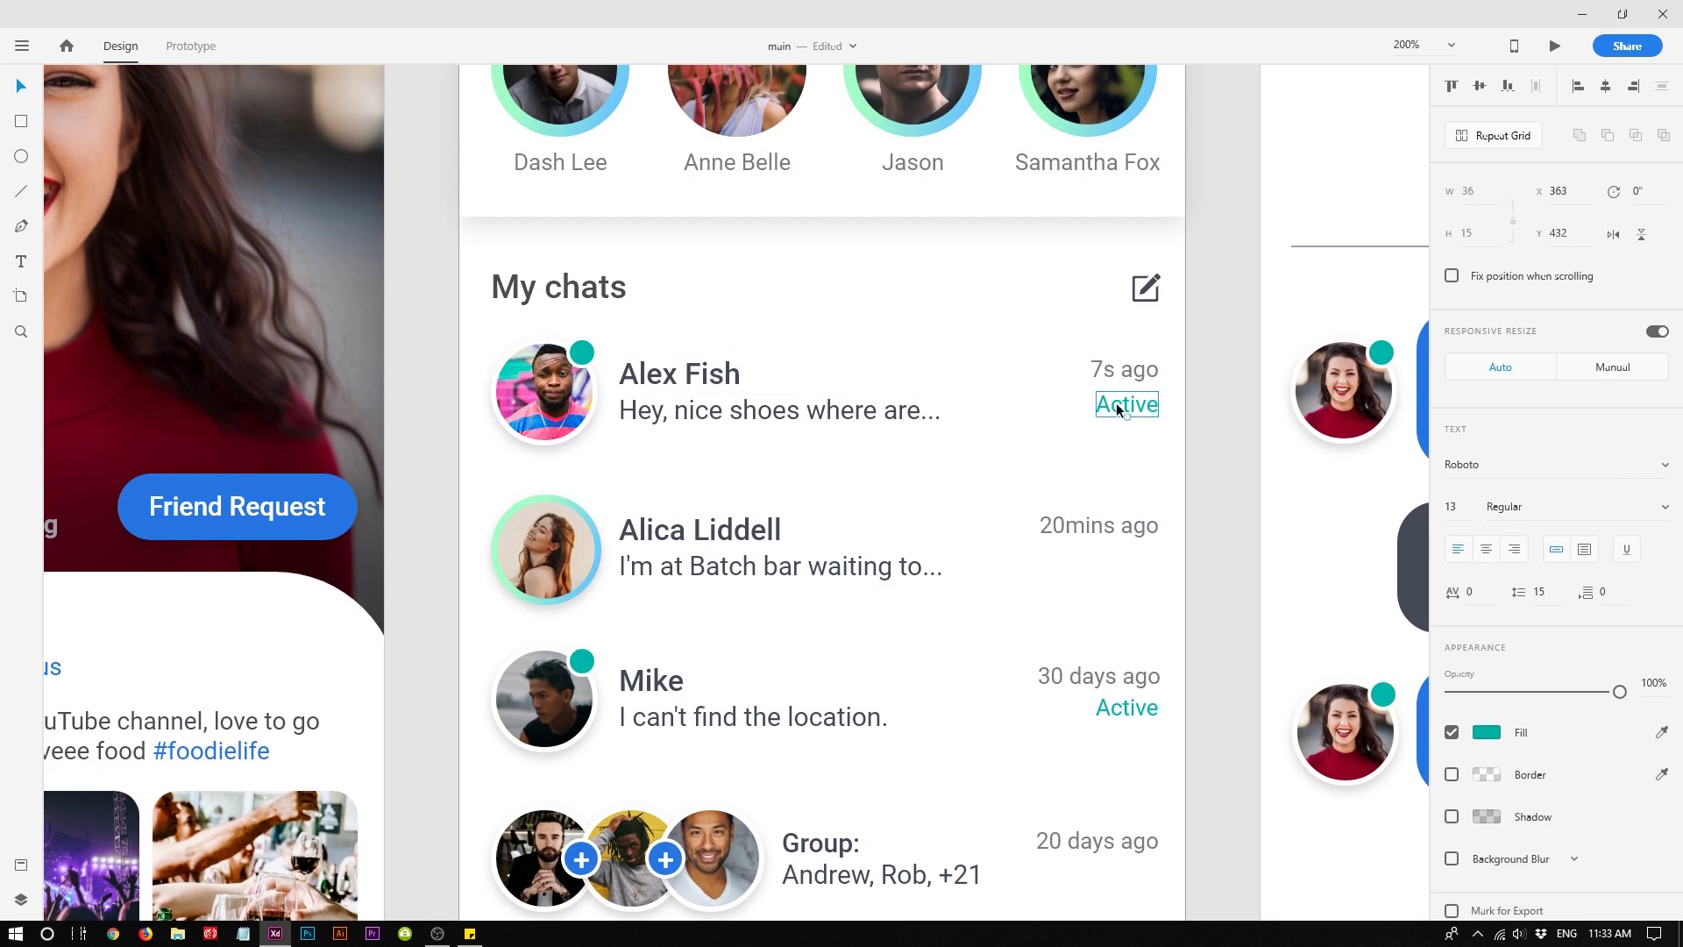
pyautogui.scroll(-2, 1076, 433)
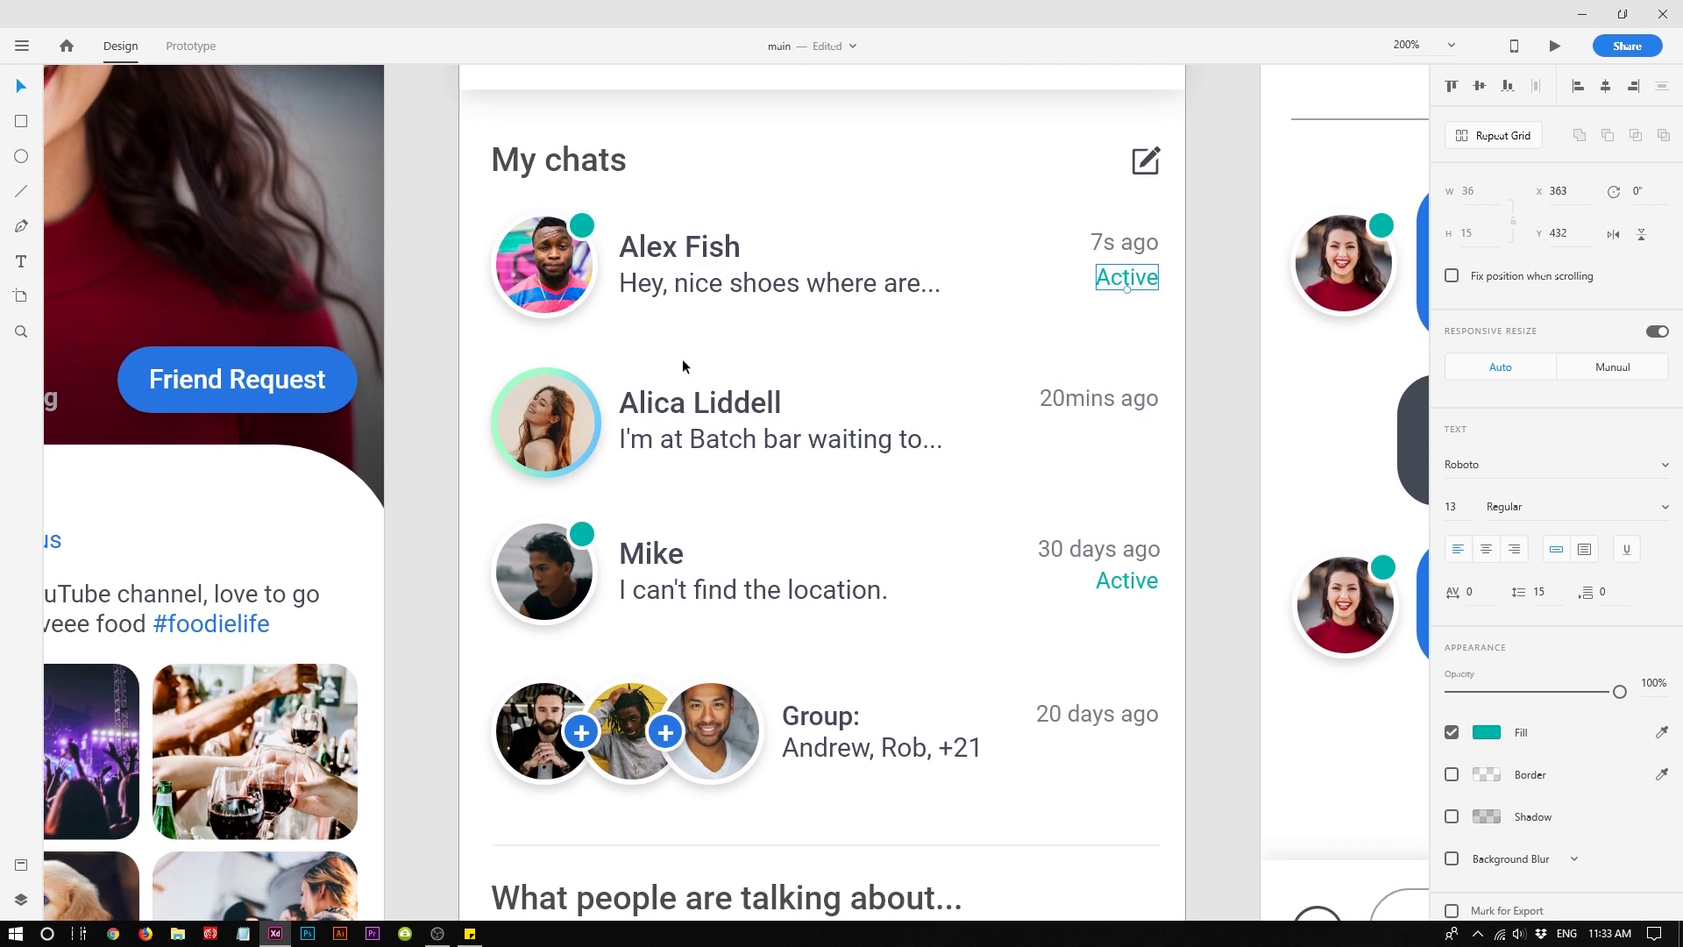
pyautogui.scroll(-2, 896, 394)
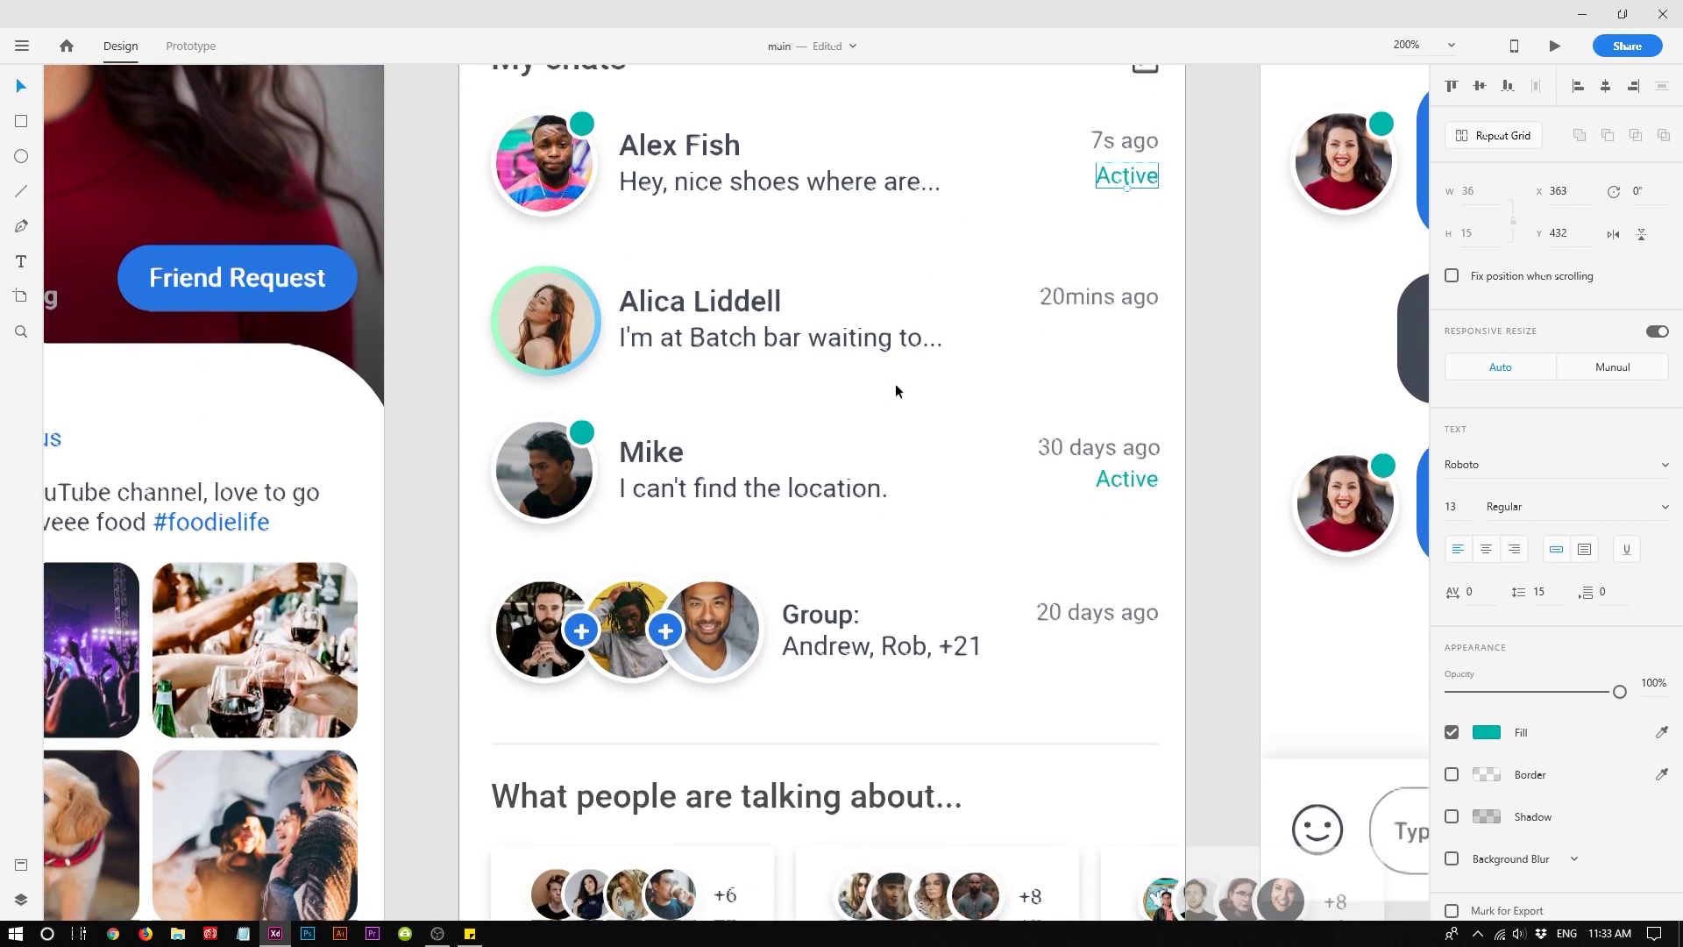
pyautogui.scroll(-4, 507, 401)
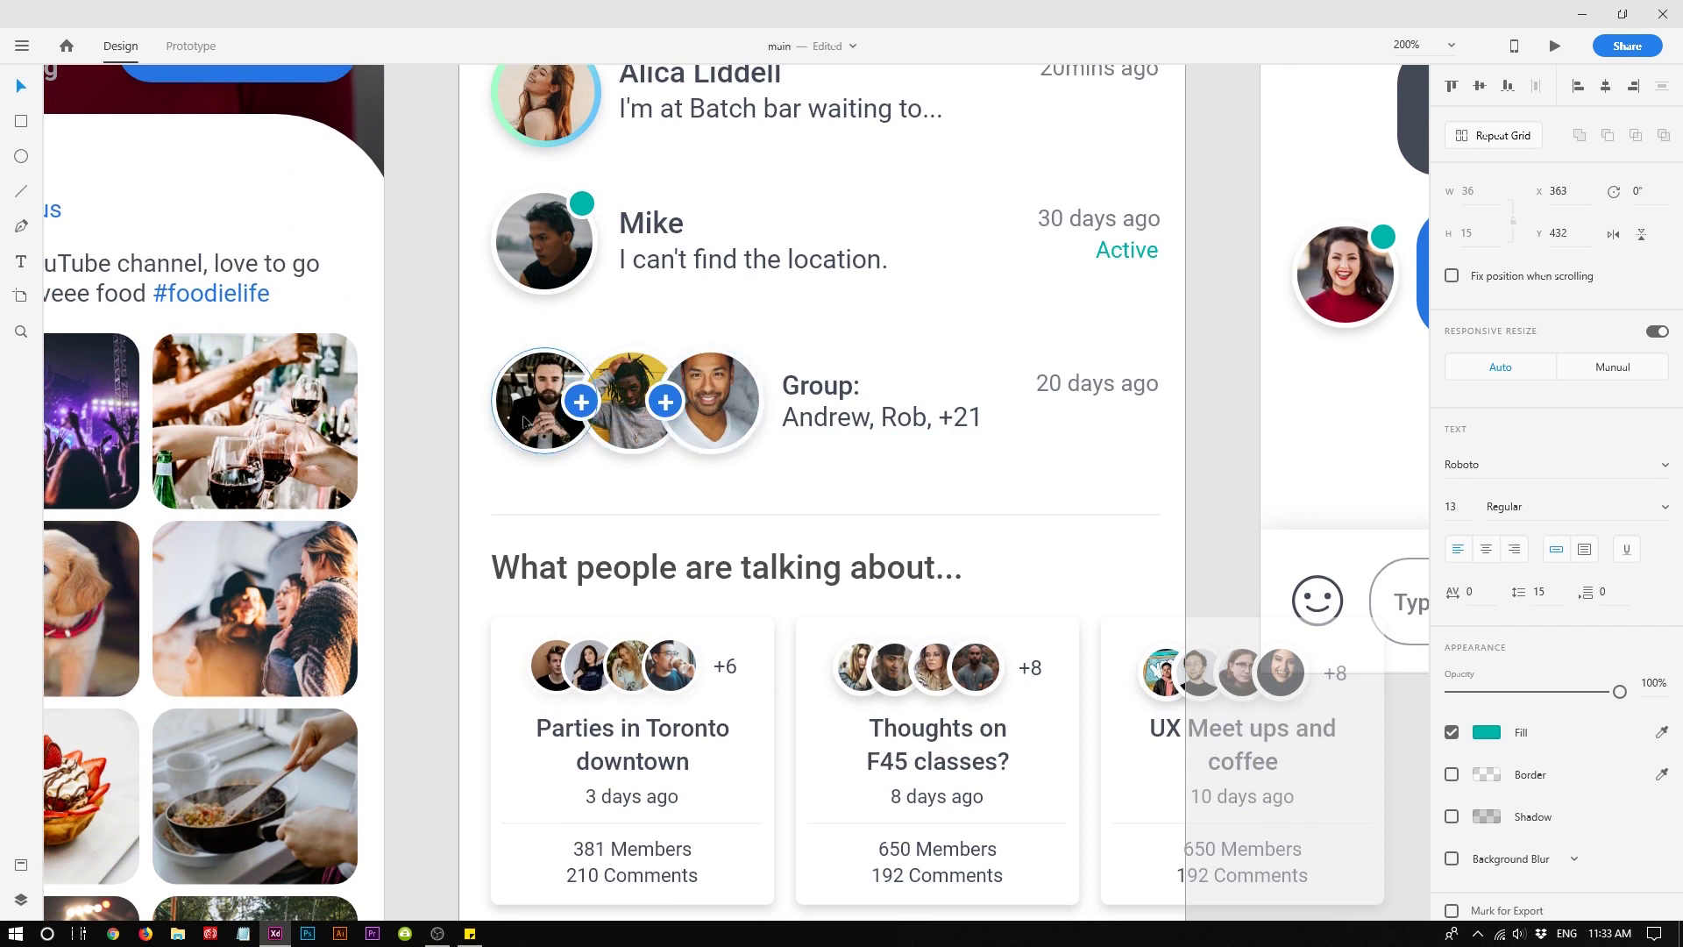
pyautogui.click(659, 406)
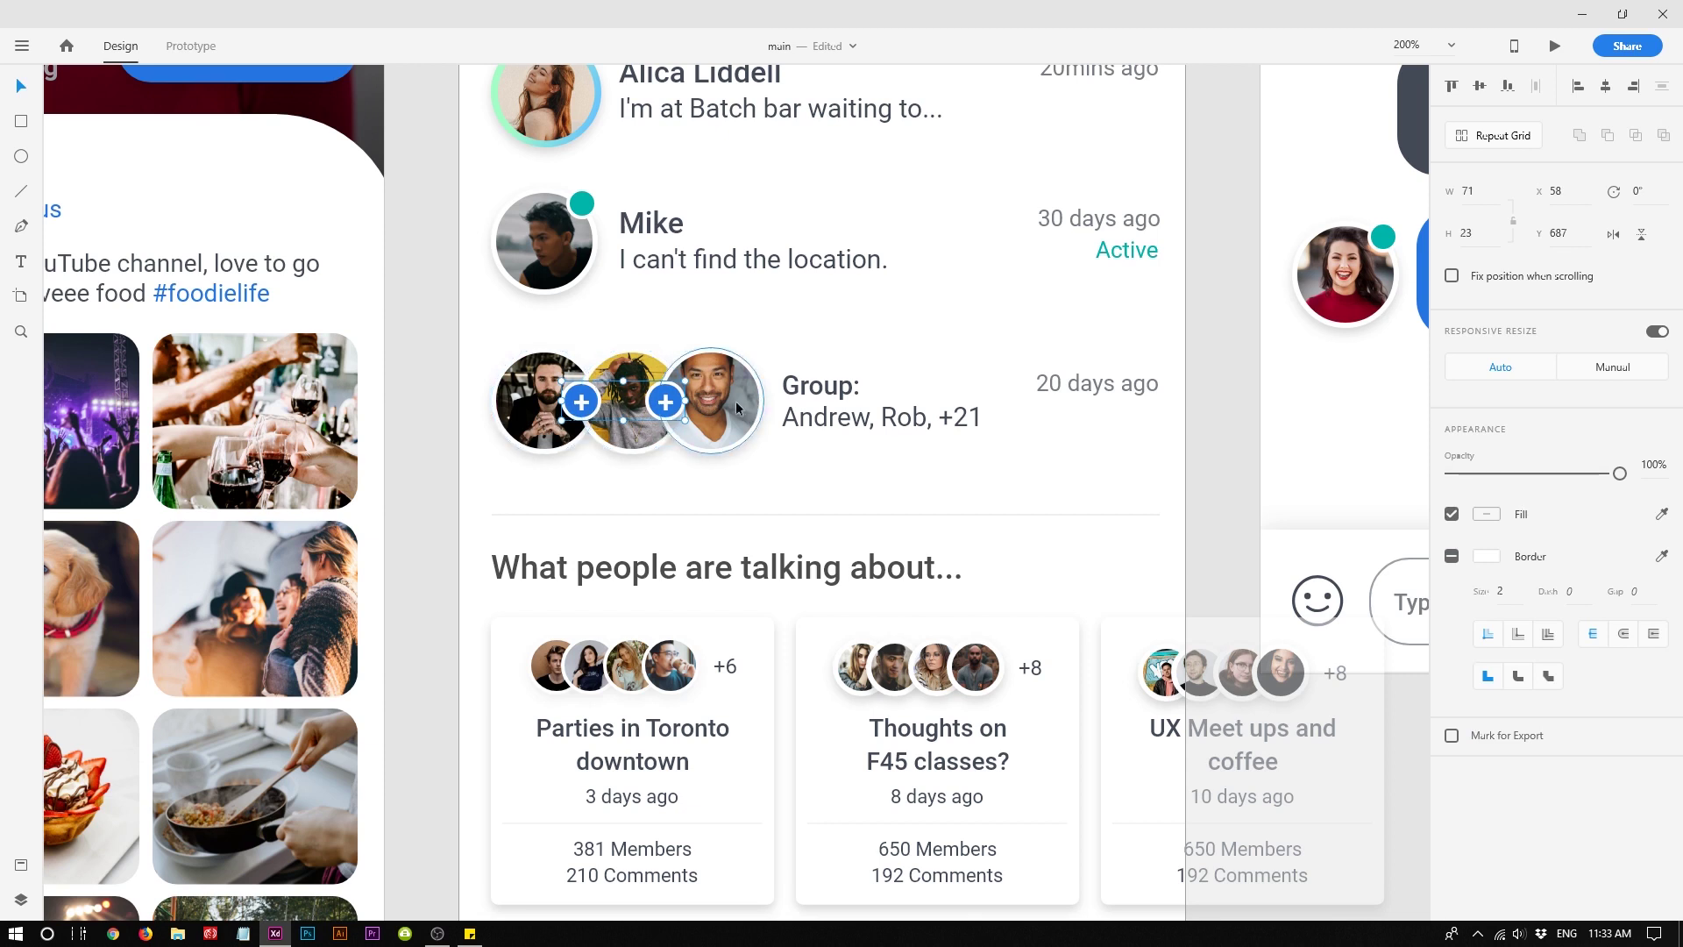
pyautogui.click(798, 421)
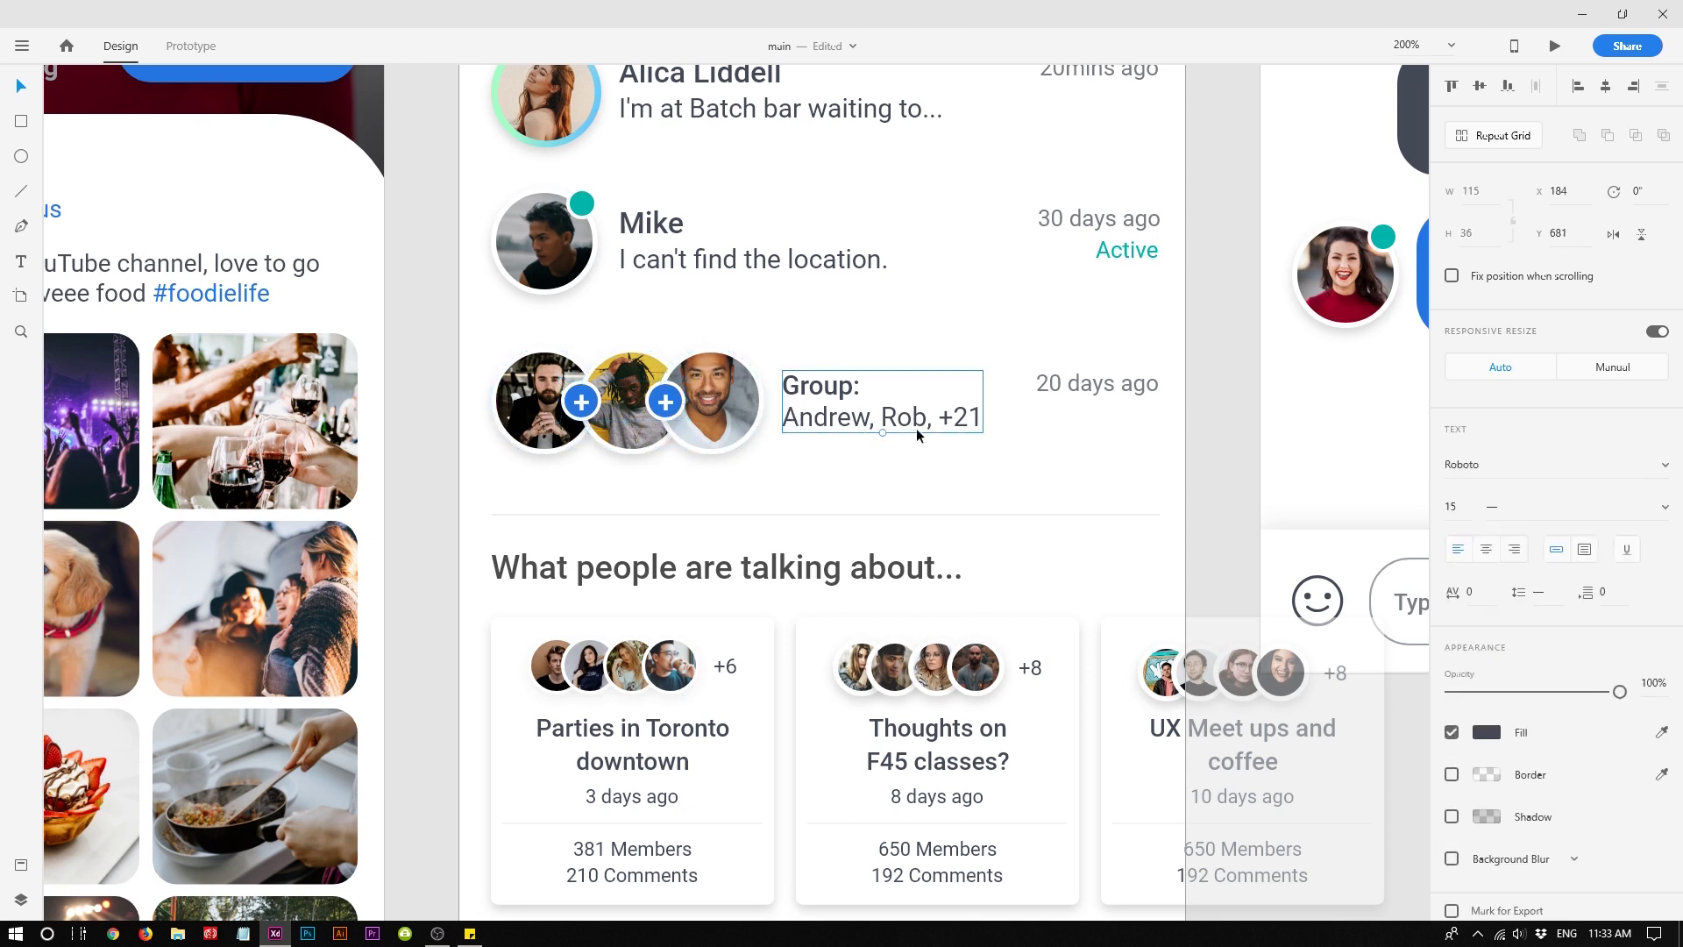
pyautogui.doubleClick(965, 428)
pyautogui.moveTo(954, 421); pyautogui.dragTo(995, 420)
pyautogui.press('Escape')
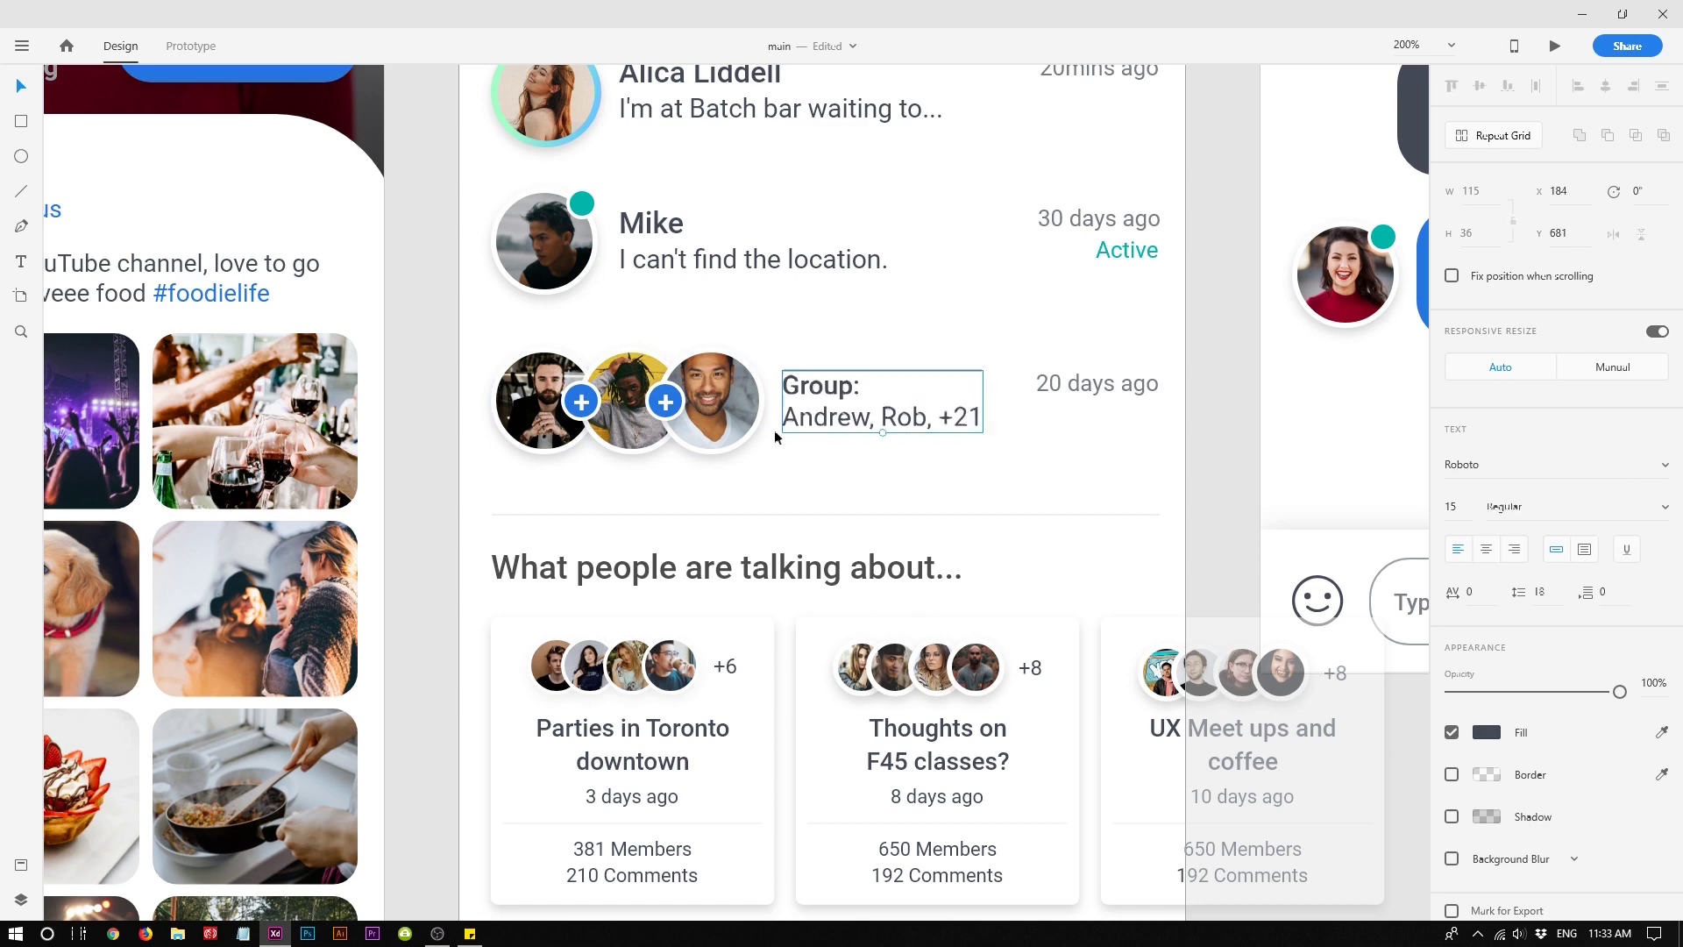
pyautogui.click(1095, 438)
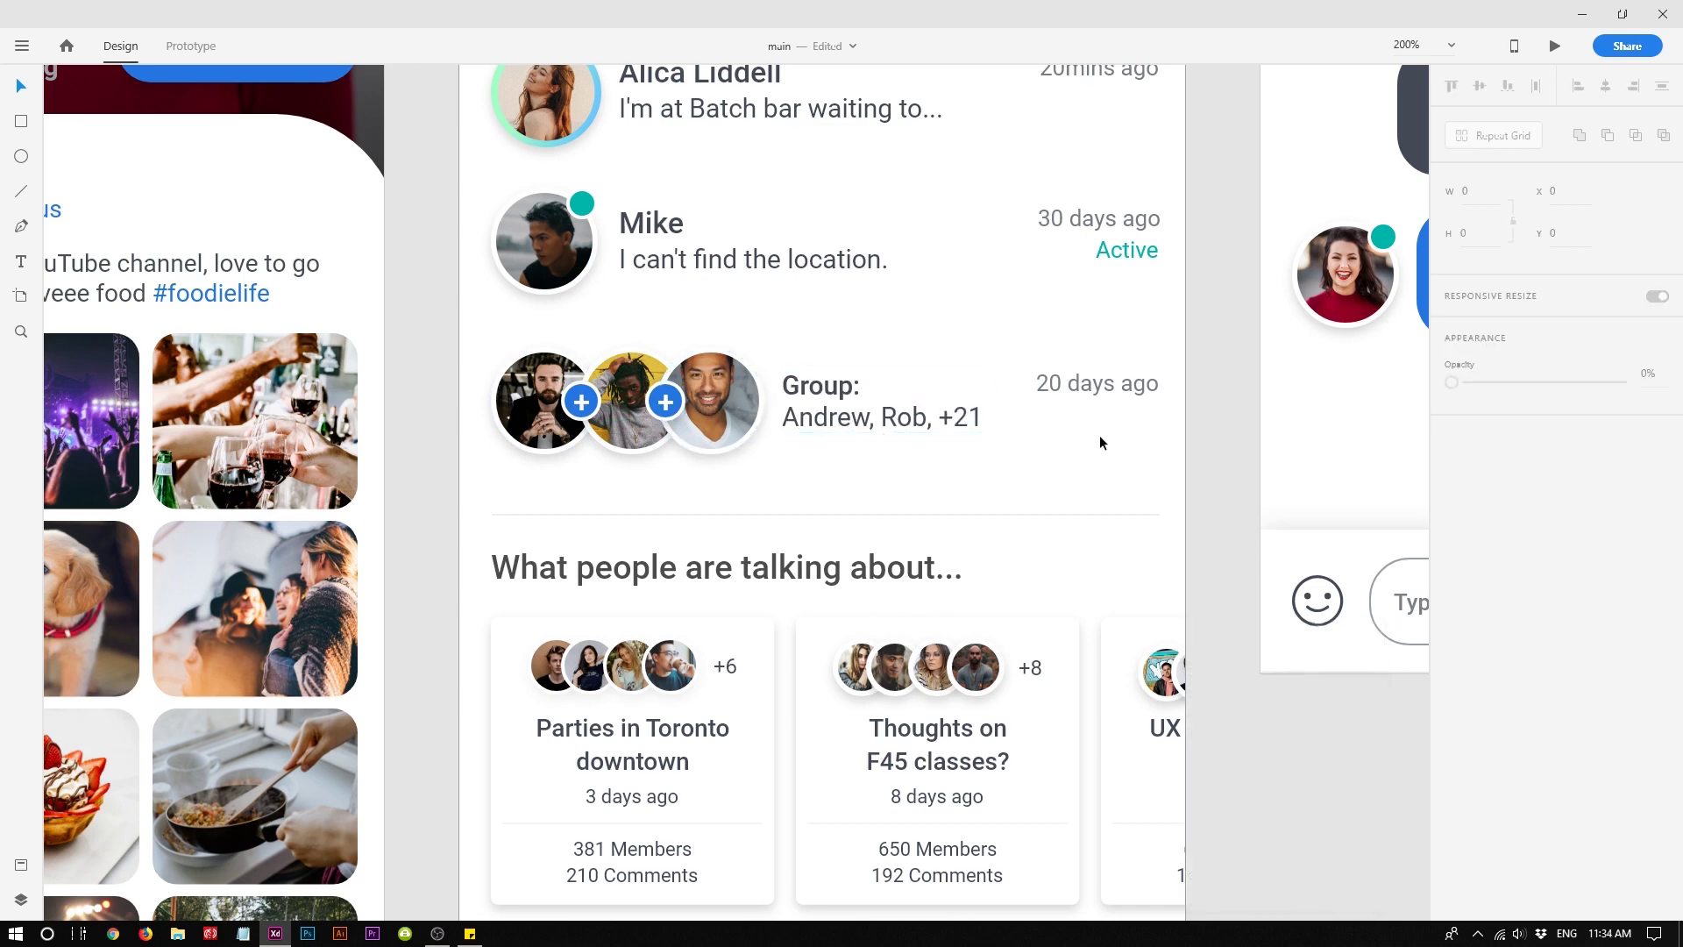
pyautogui.scroll(-3, 724, 438)
pyautogui.click(685, 407)
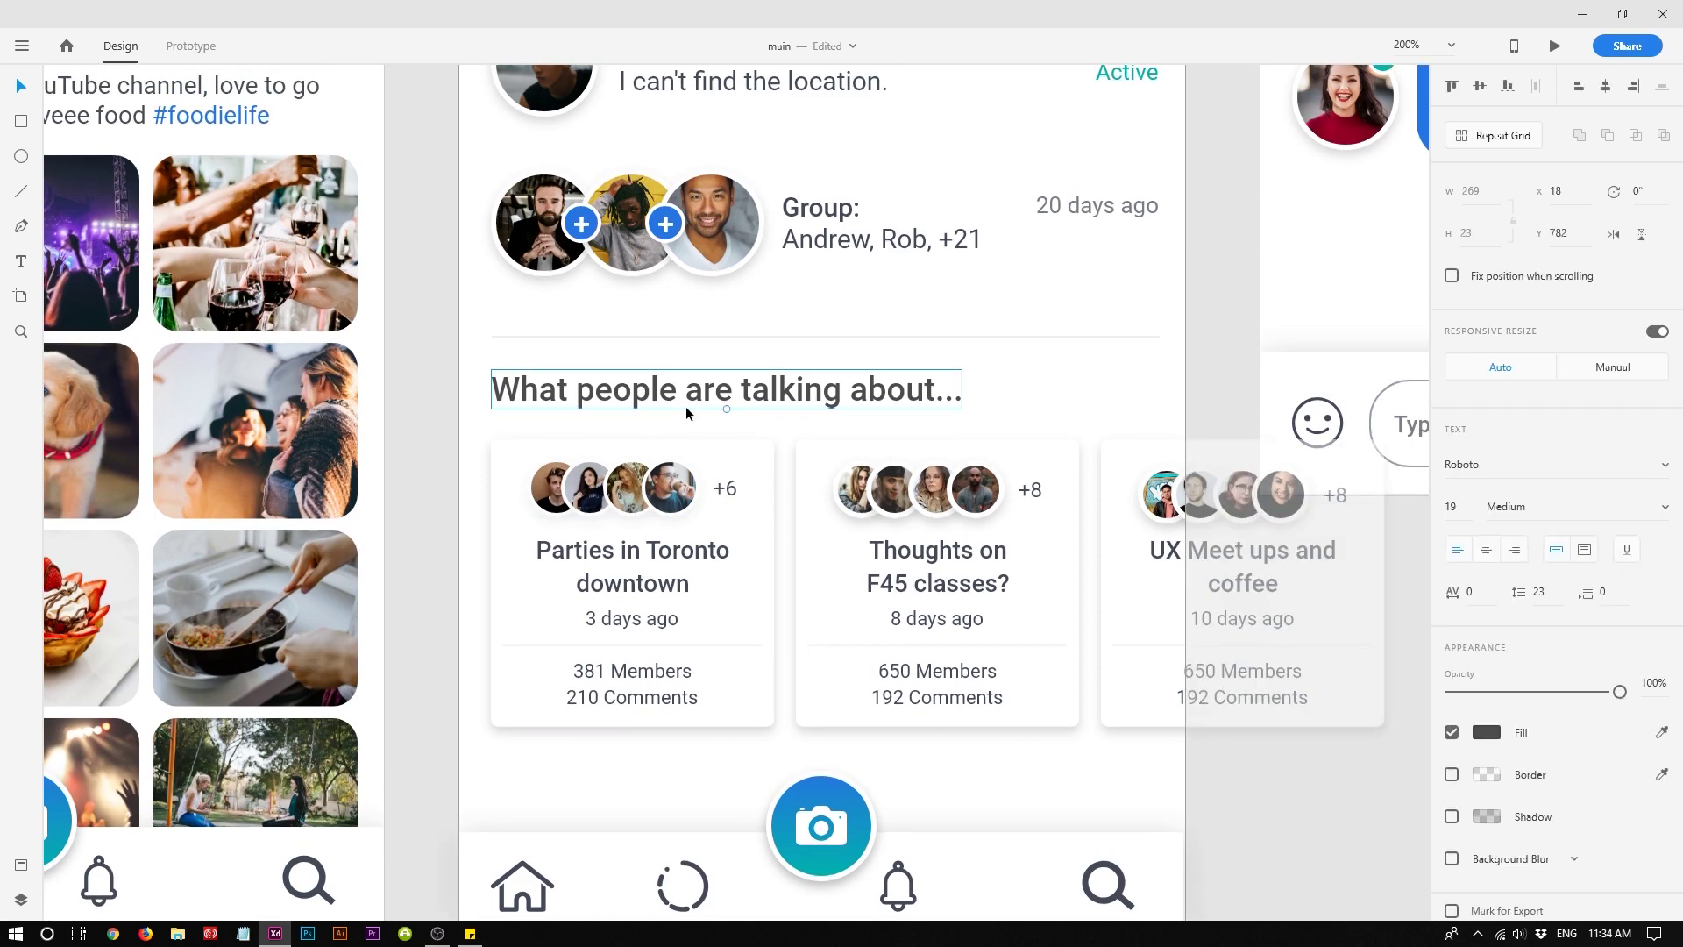
pyautogui.click(704, 419)
pyautogui.scroll(-2, 707, 421)
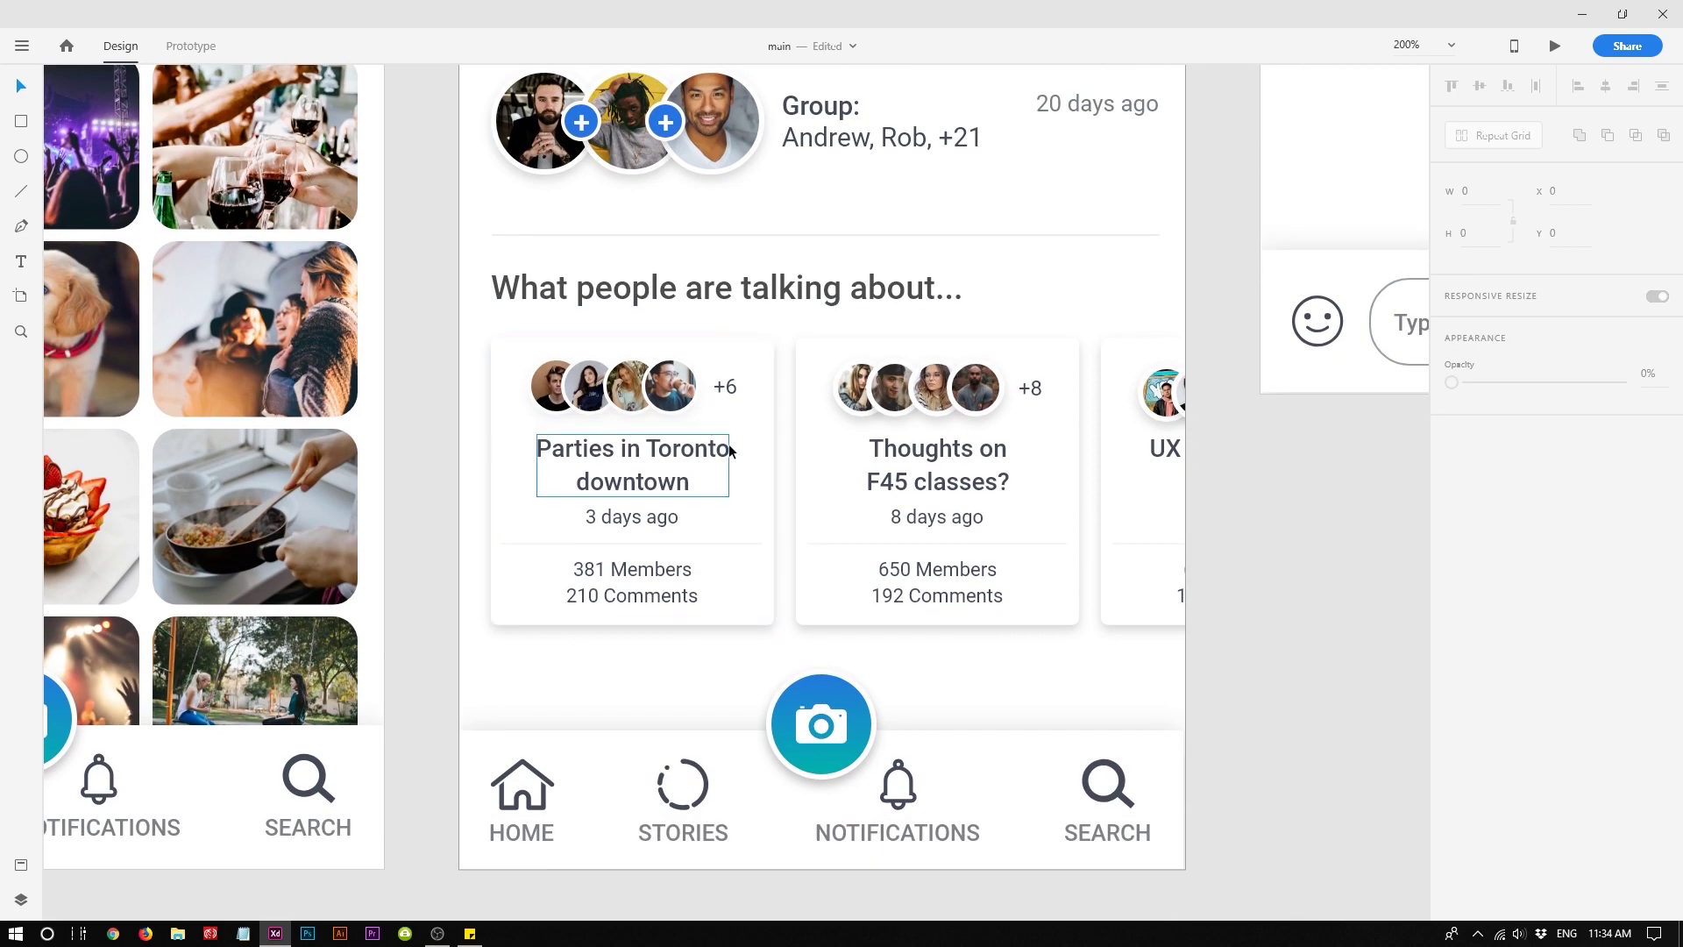
pyautogui.scroll(1, 729, 444)
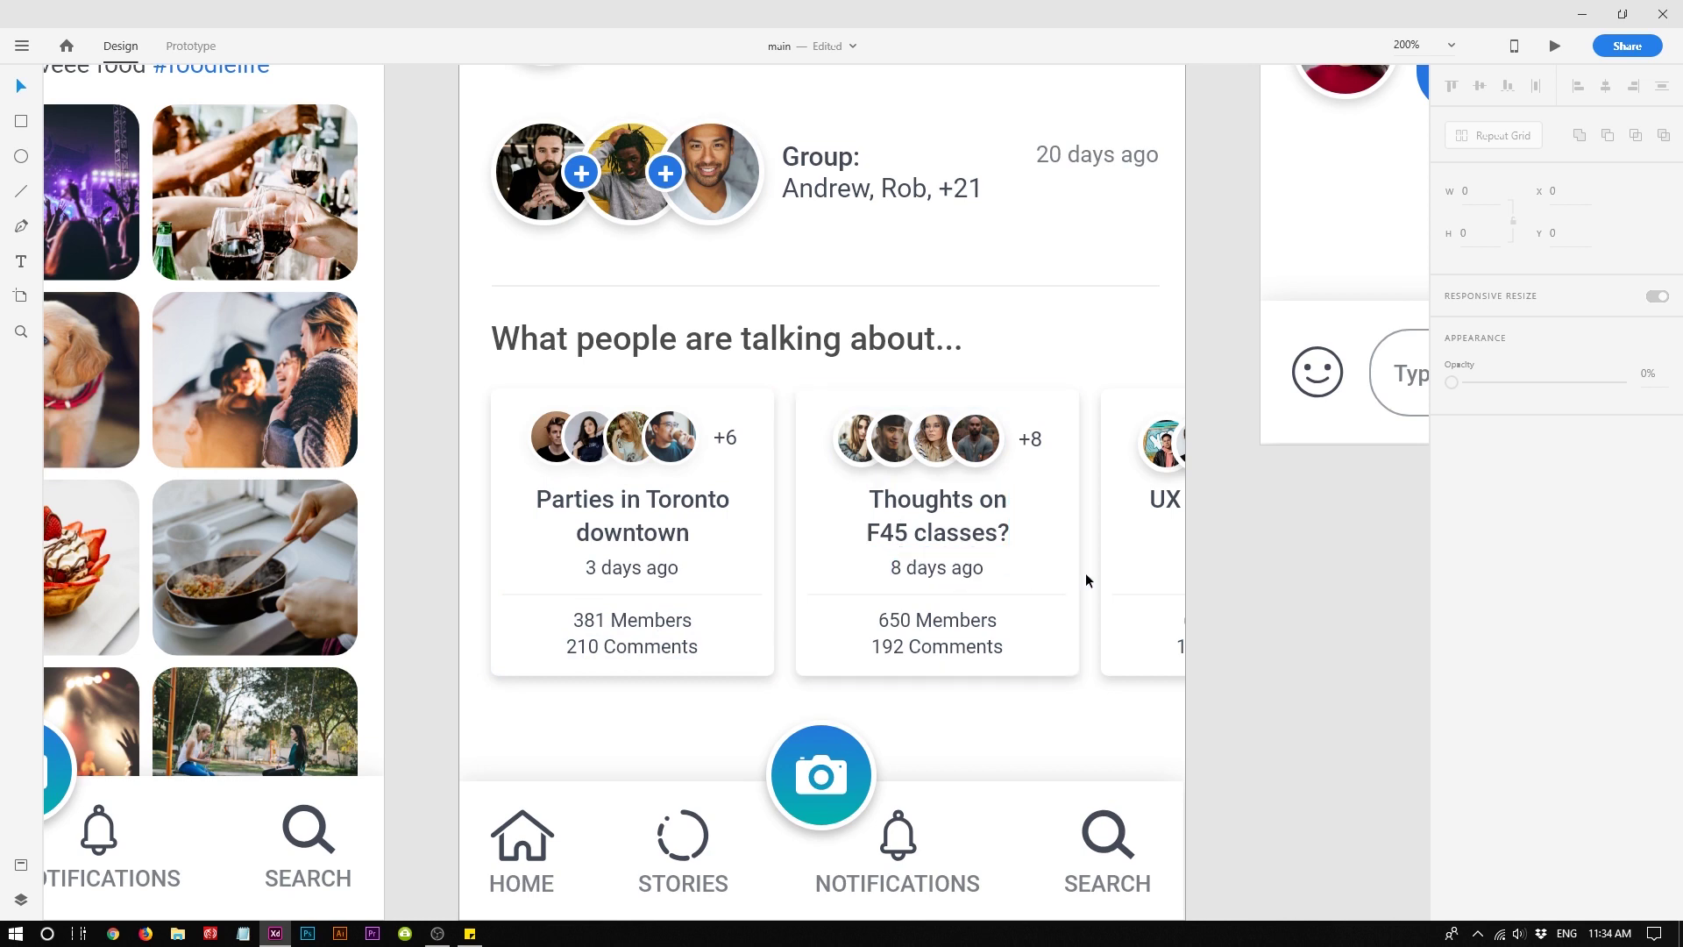
pyautogui.click(1144, 548)
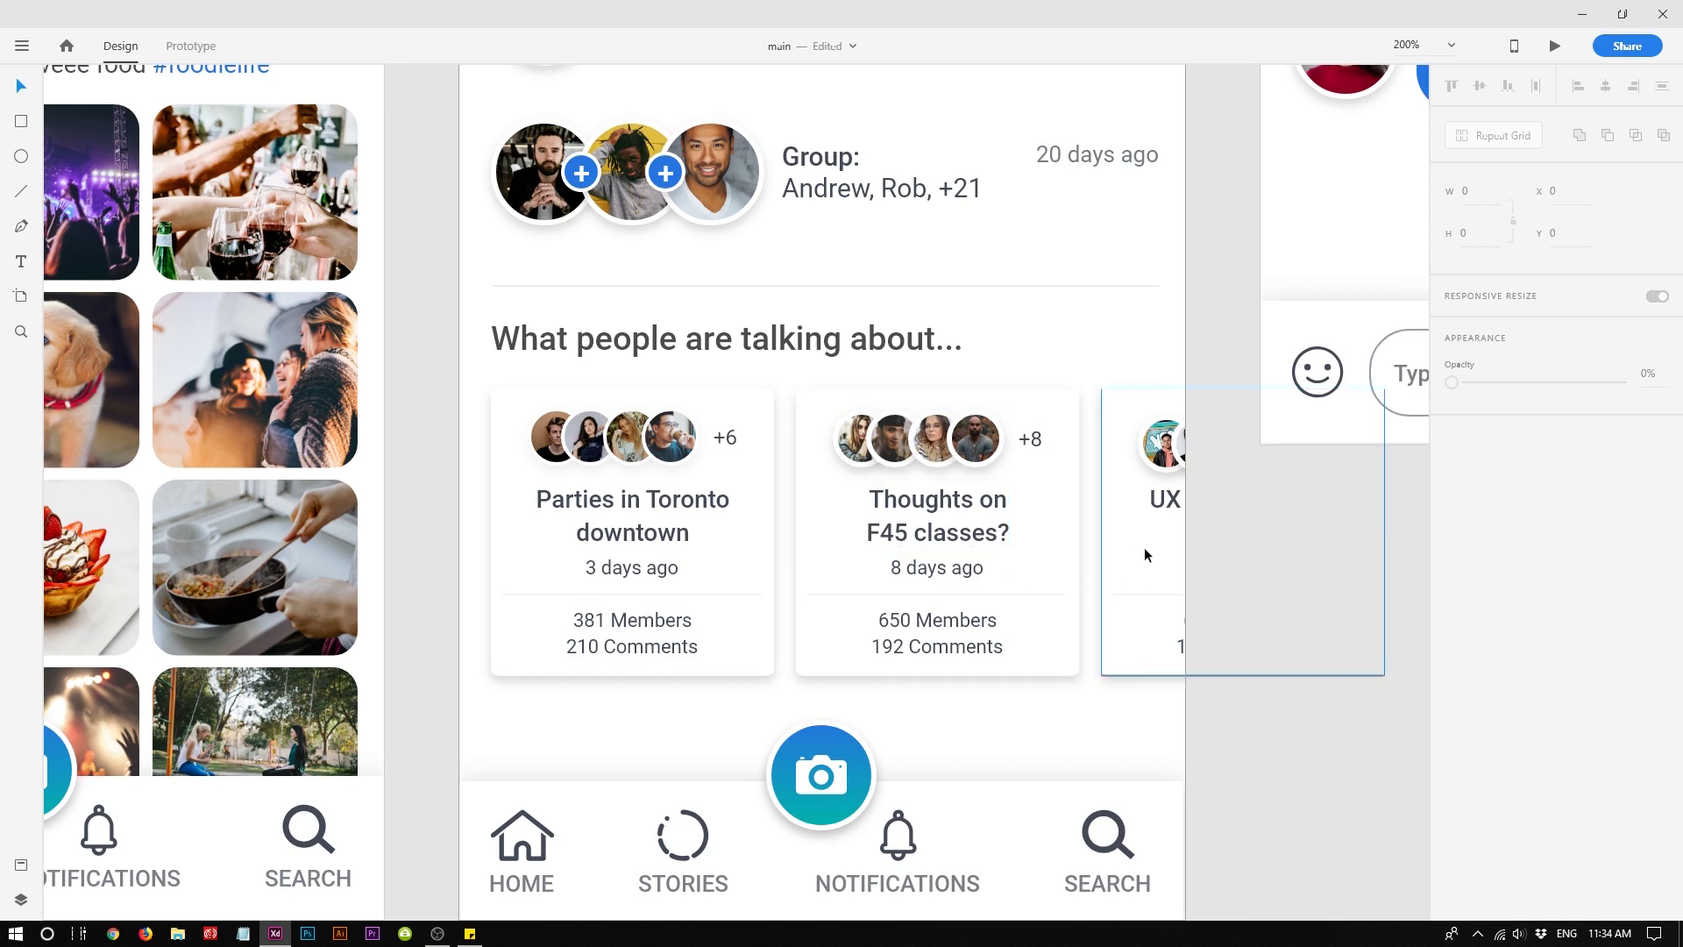
pyautogui.moveTo(1144, 548); pyautogui.dragTo(1162, 504)
pyautogui.click(1153, 331)
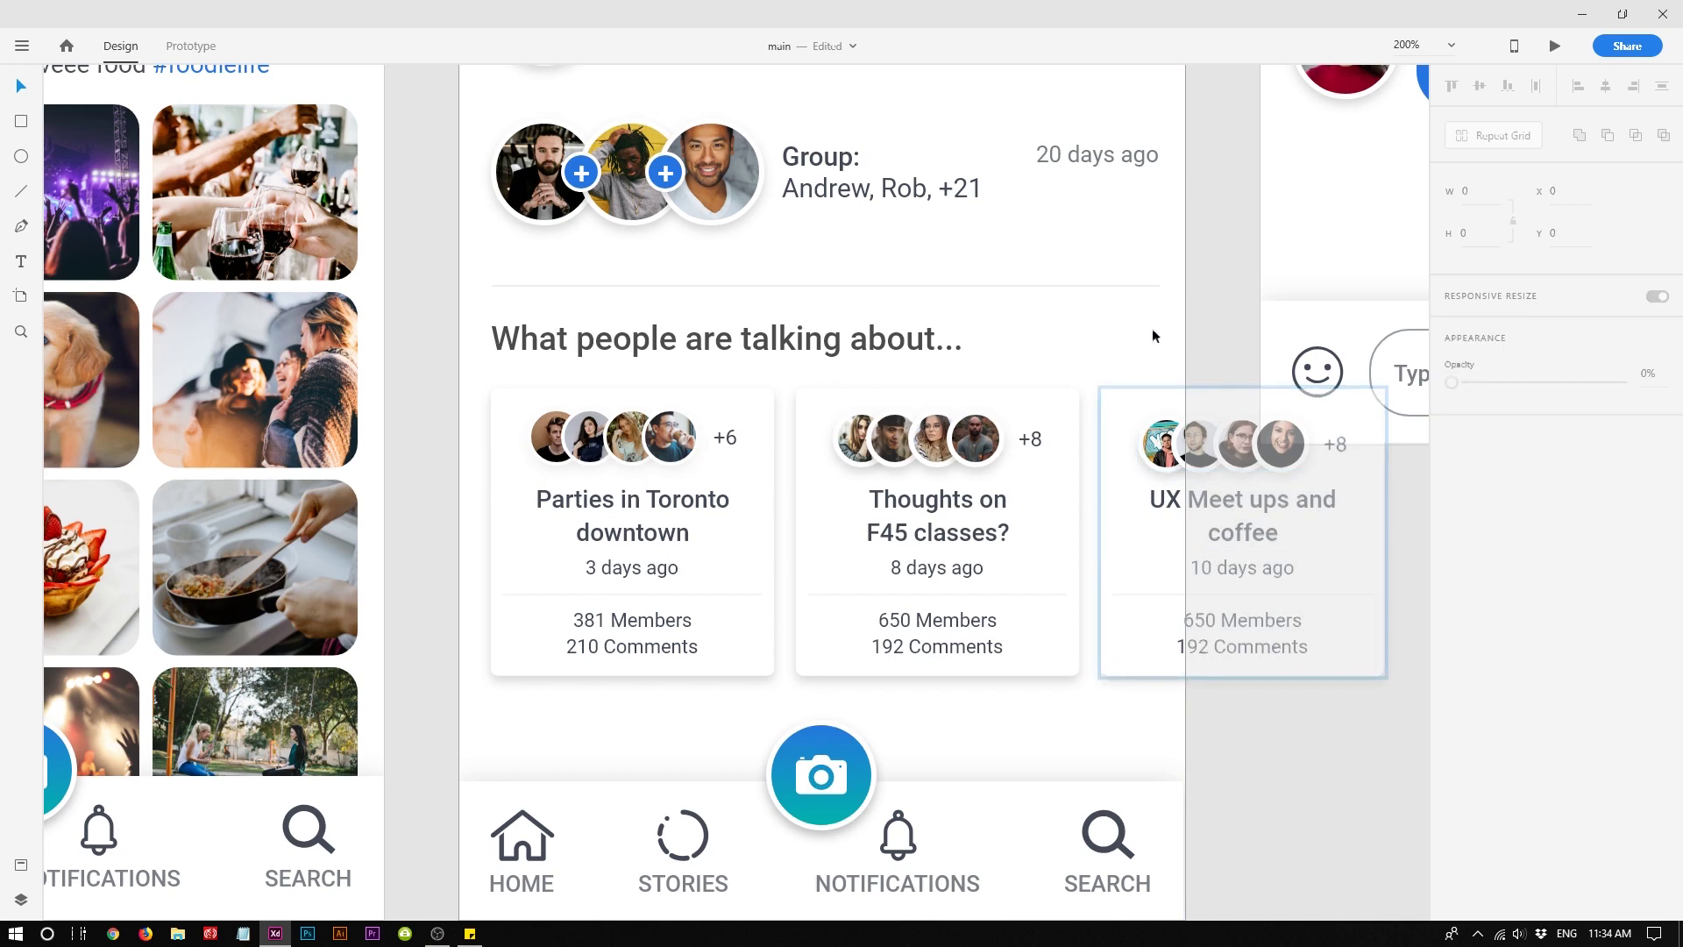
pyautogui.moveTo(1133, 338); pyautogui.dragTo(1244, 702)
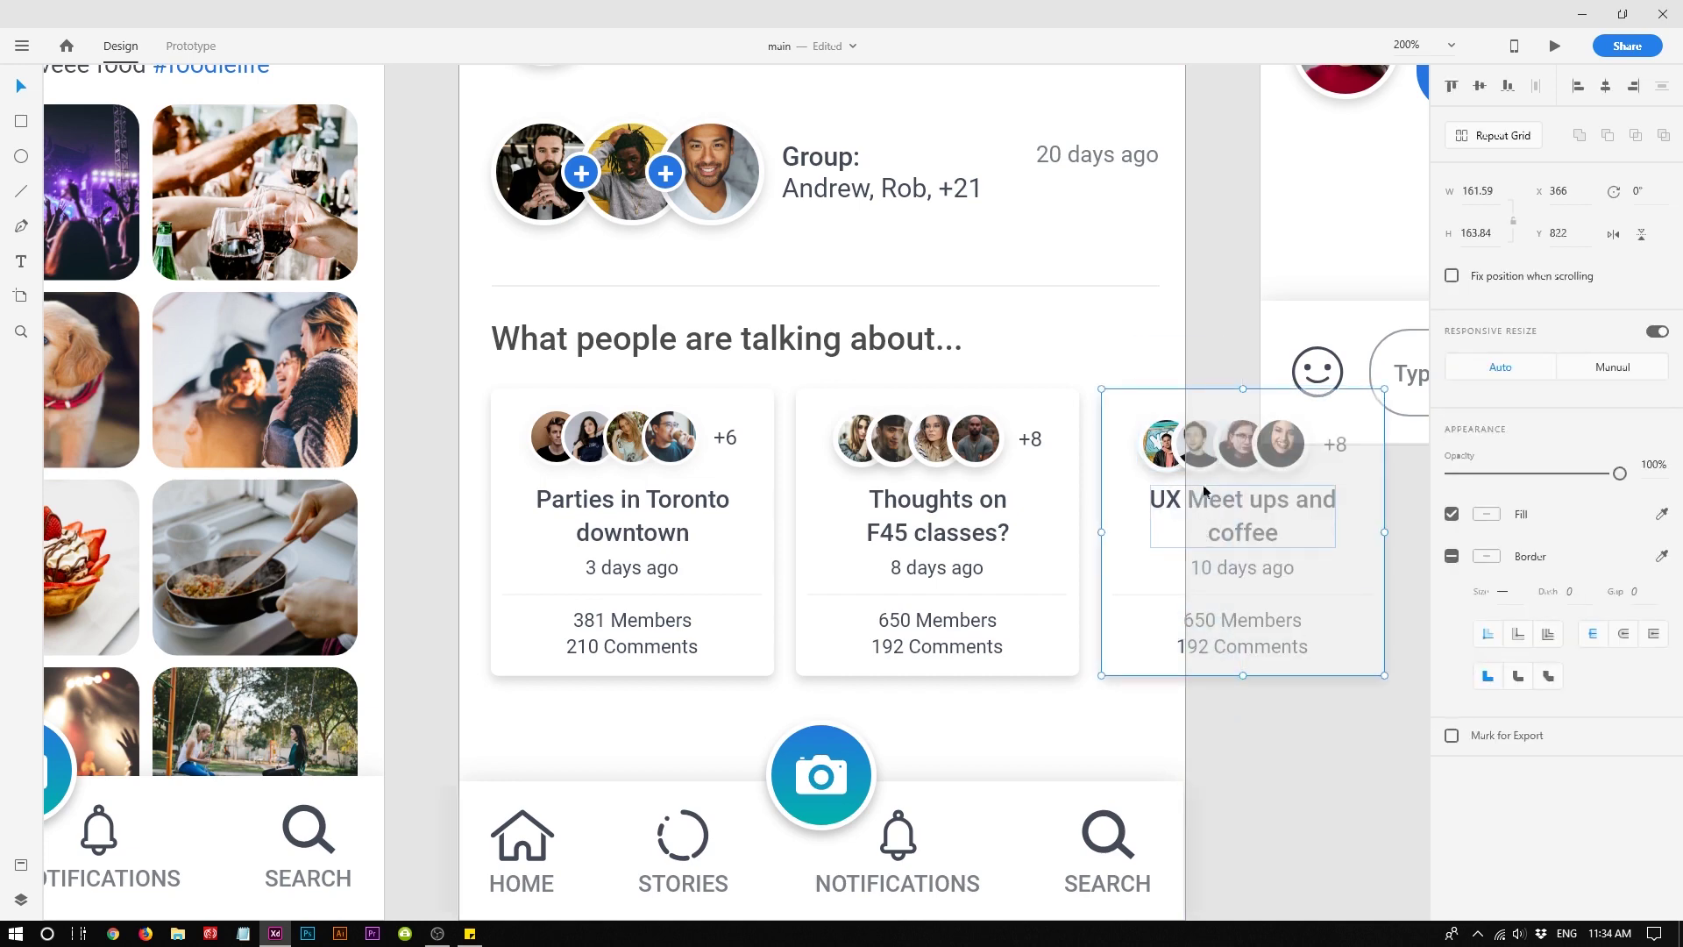
pyautogui.click(1040, 714)
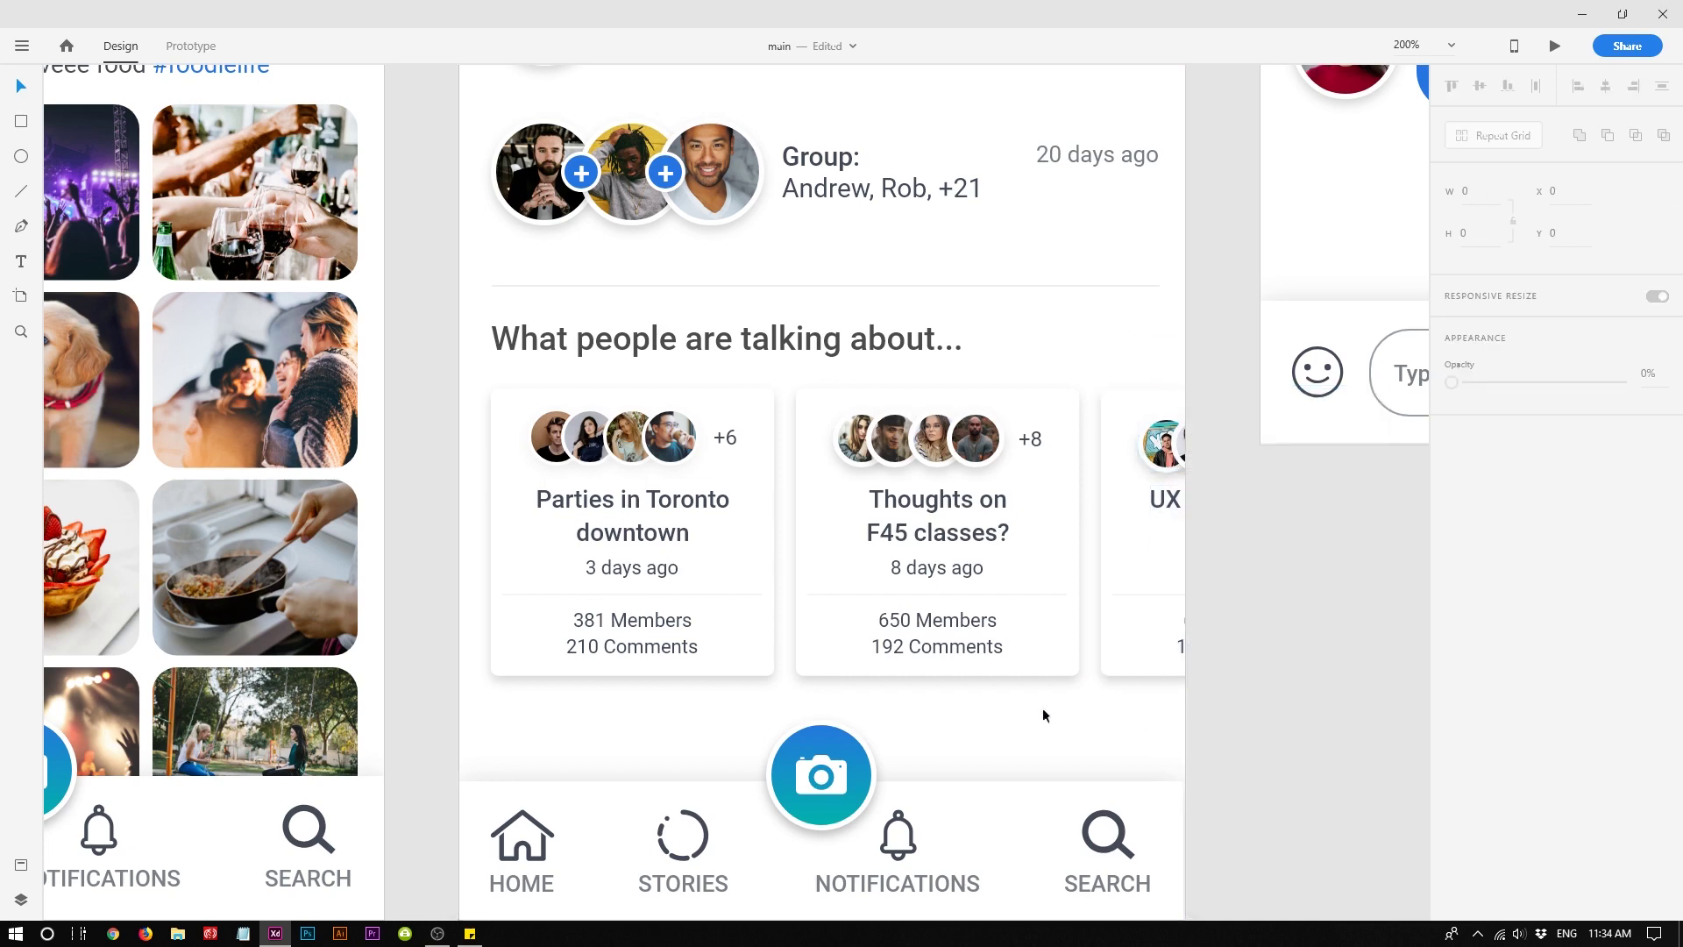
pyautogui.scroll(-2, 877, 702)
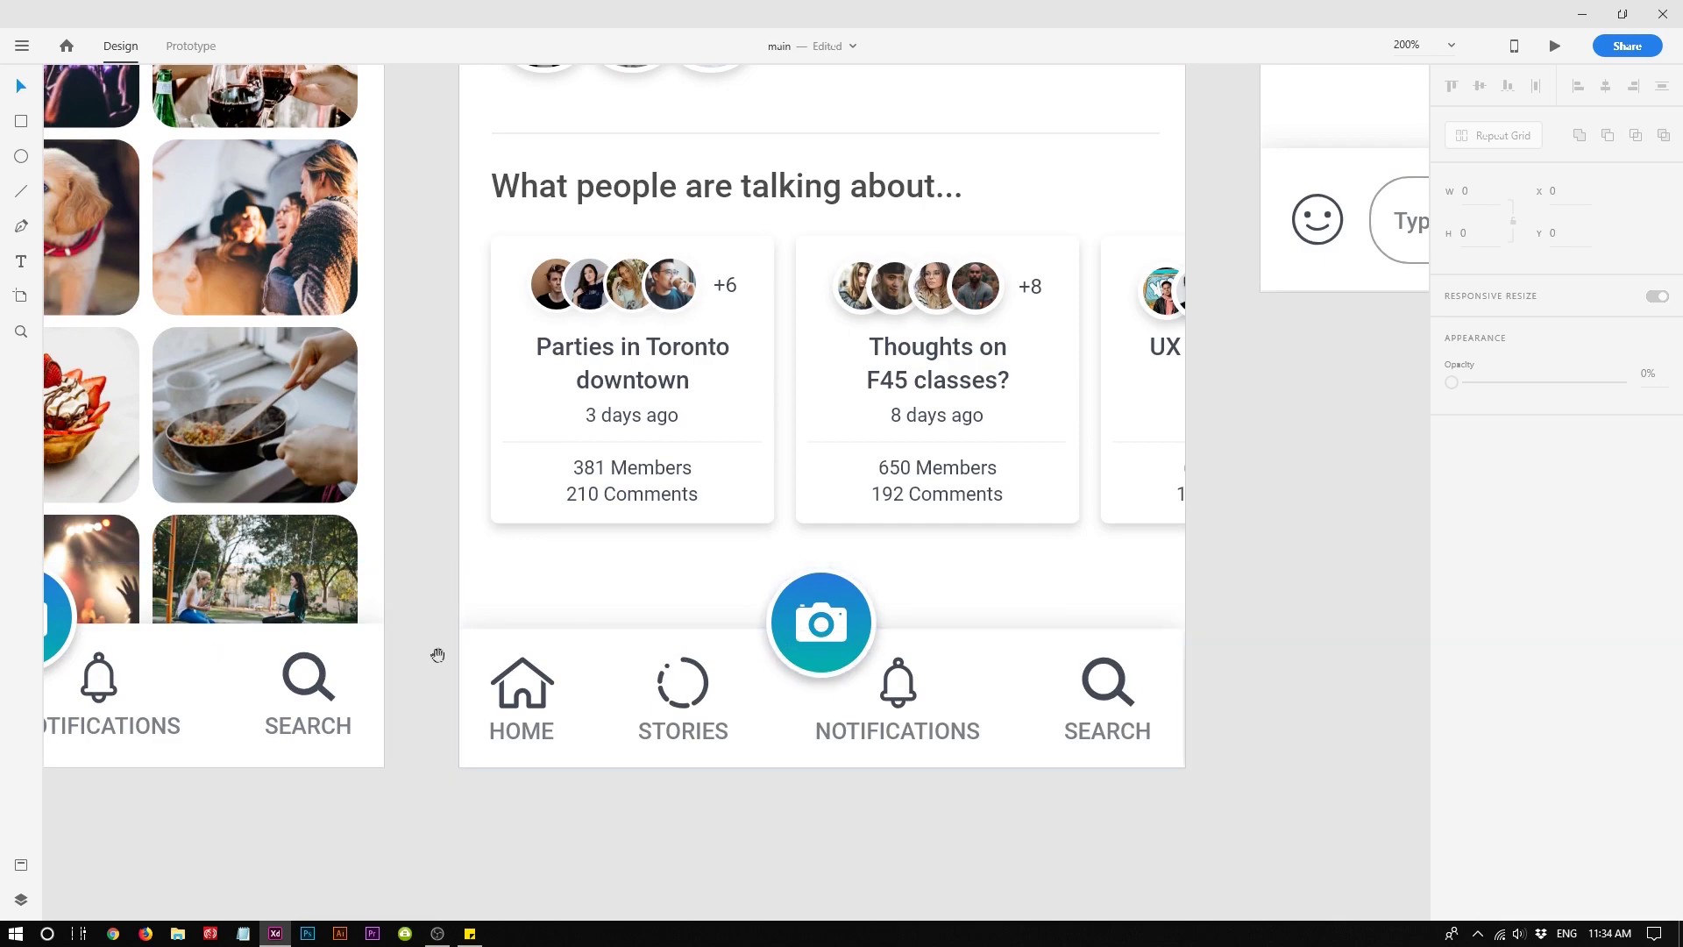
# Pan past the chat list rows until the conversation artboard is in view
pyautogui.moveTo(436, 651); pyautogui.dragTo(738, 521)
pyautogui.scroll(8, 739, 521)
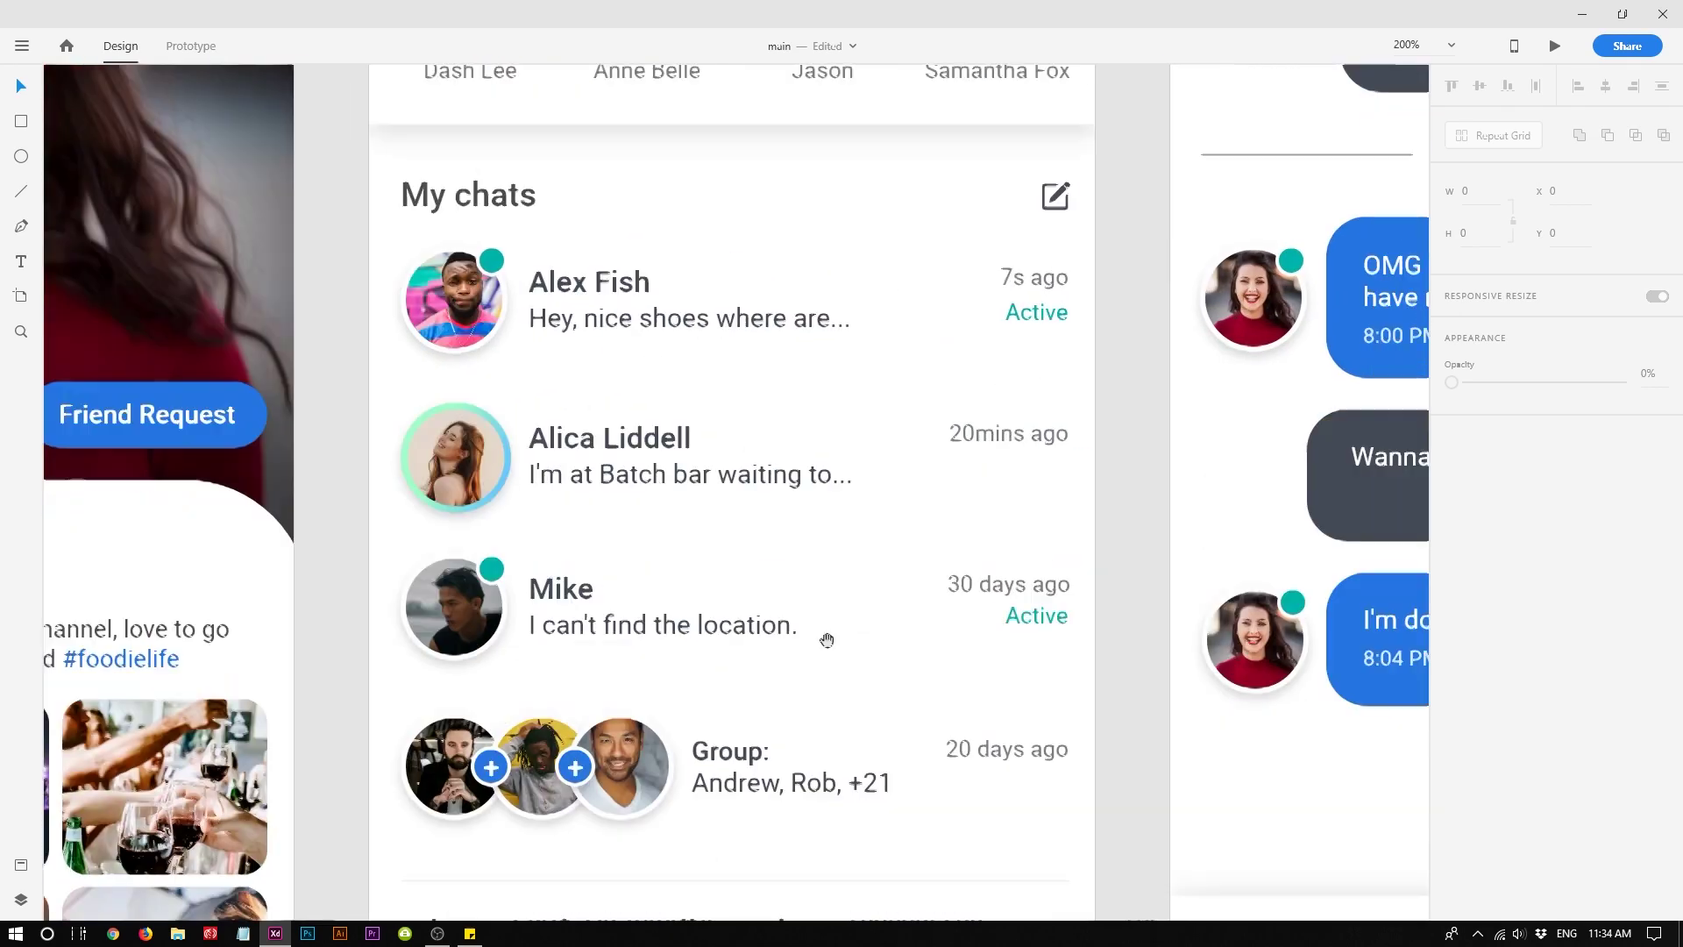
pyautogui.moveTo(917, 549); pyautogui.dragTo(883, 368)
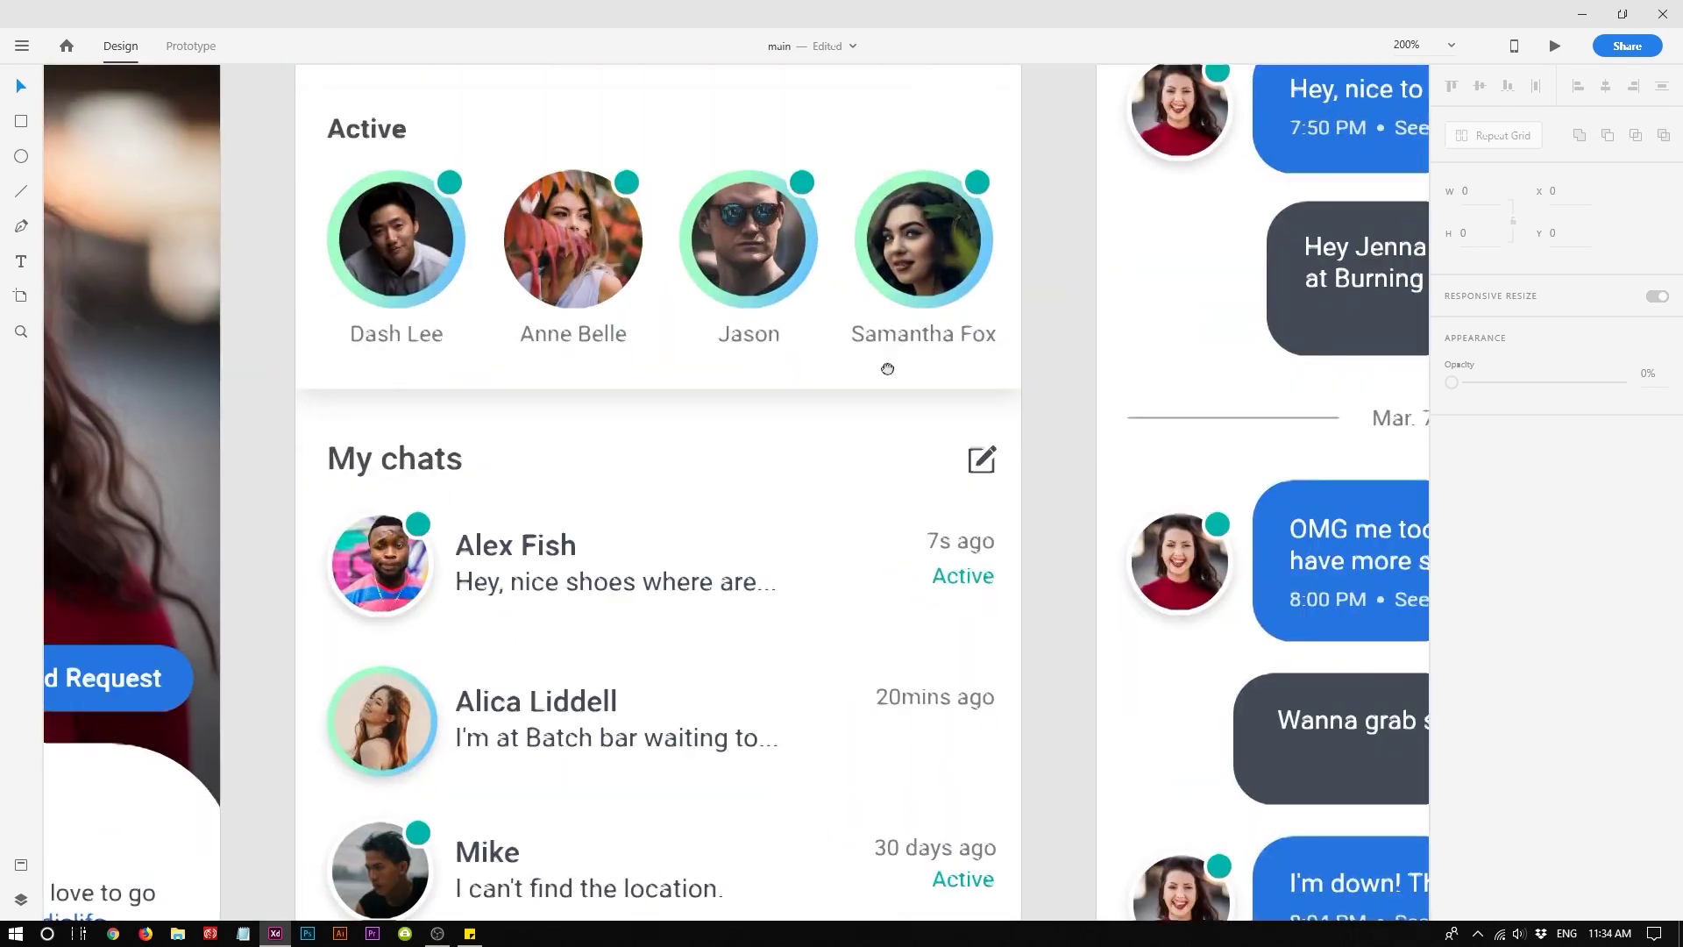
pyautogui.click(578, 579)
pyautogui.moveTo(1058, 249); pyautogui.dragTo(399, 570)
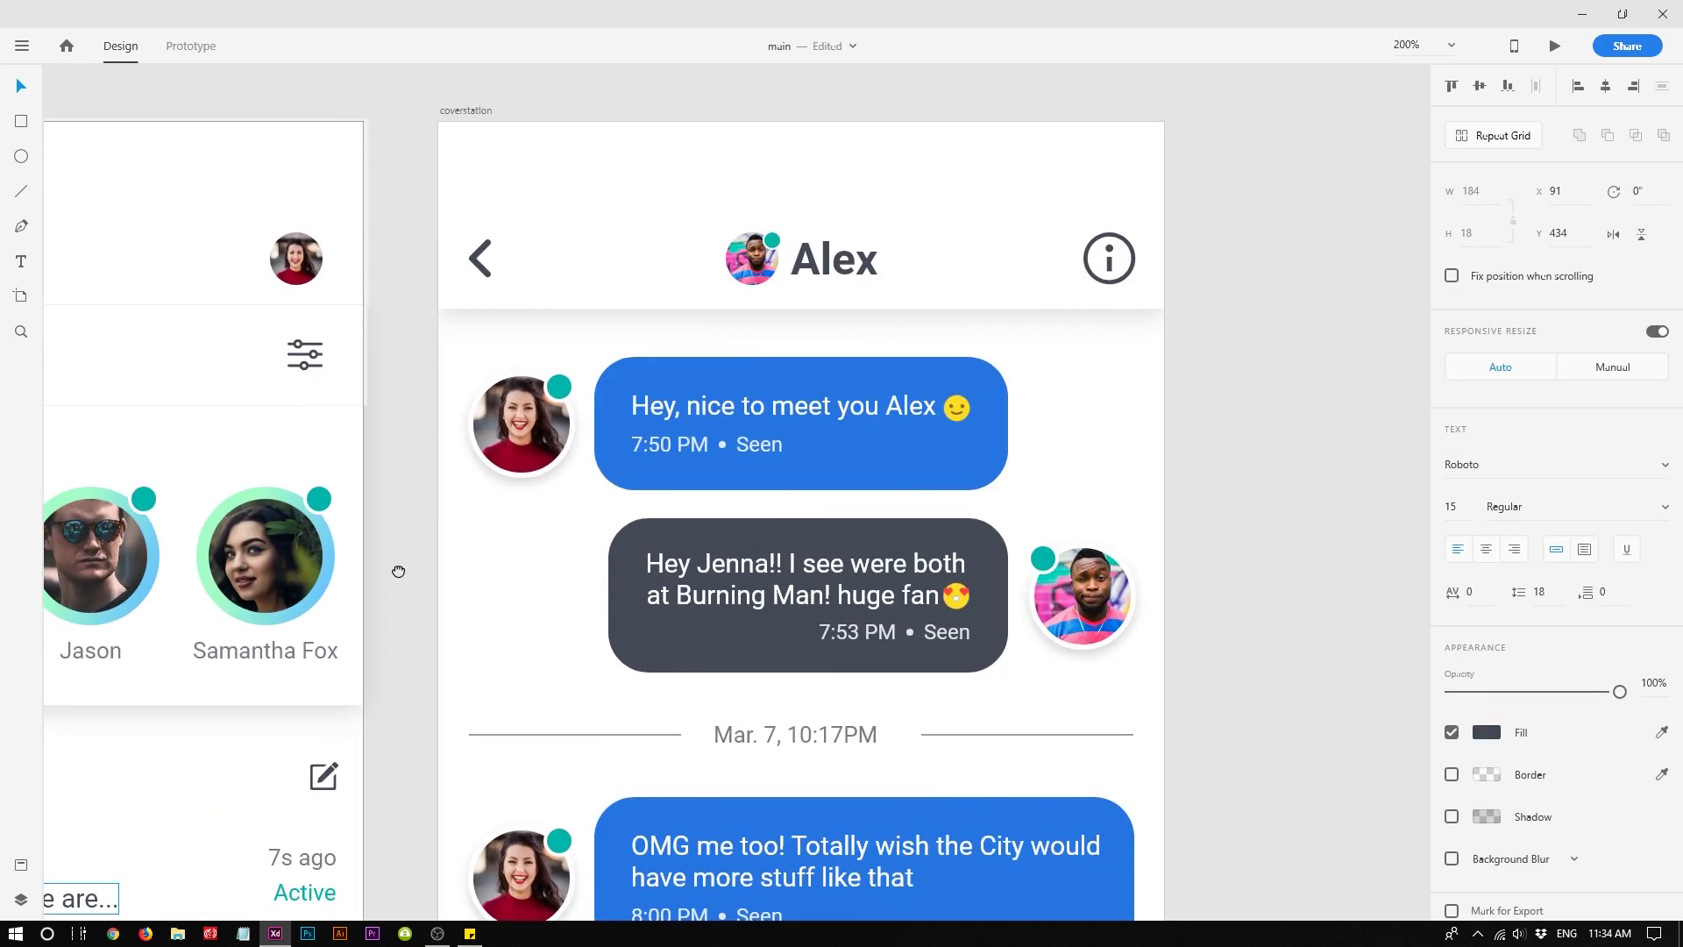
pyautogui.click(1175, 450)
pyautogui.scroll(-1, 892, 550)
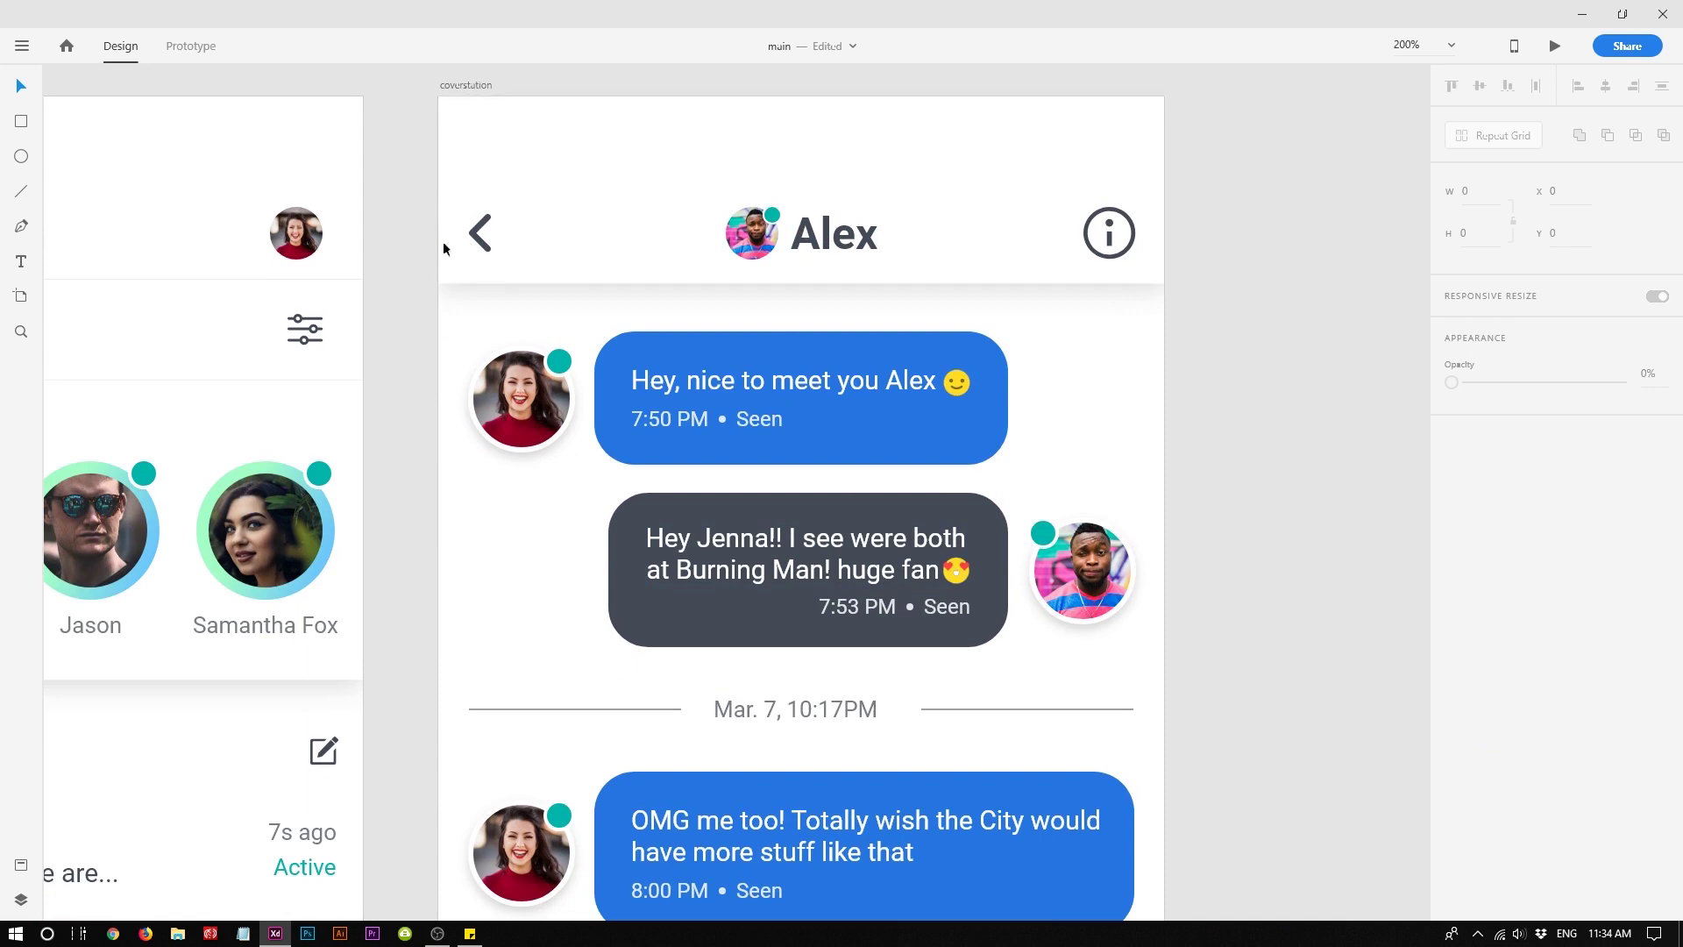
# Inspect the conversation header's avatar, name text, group and info icon
pyautogui.click(766, 250)
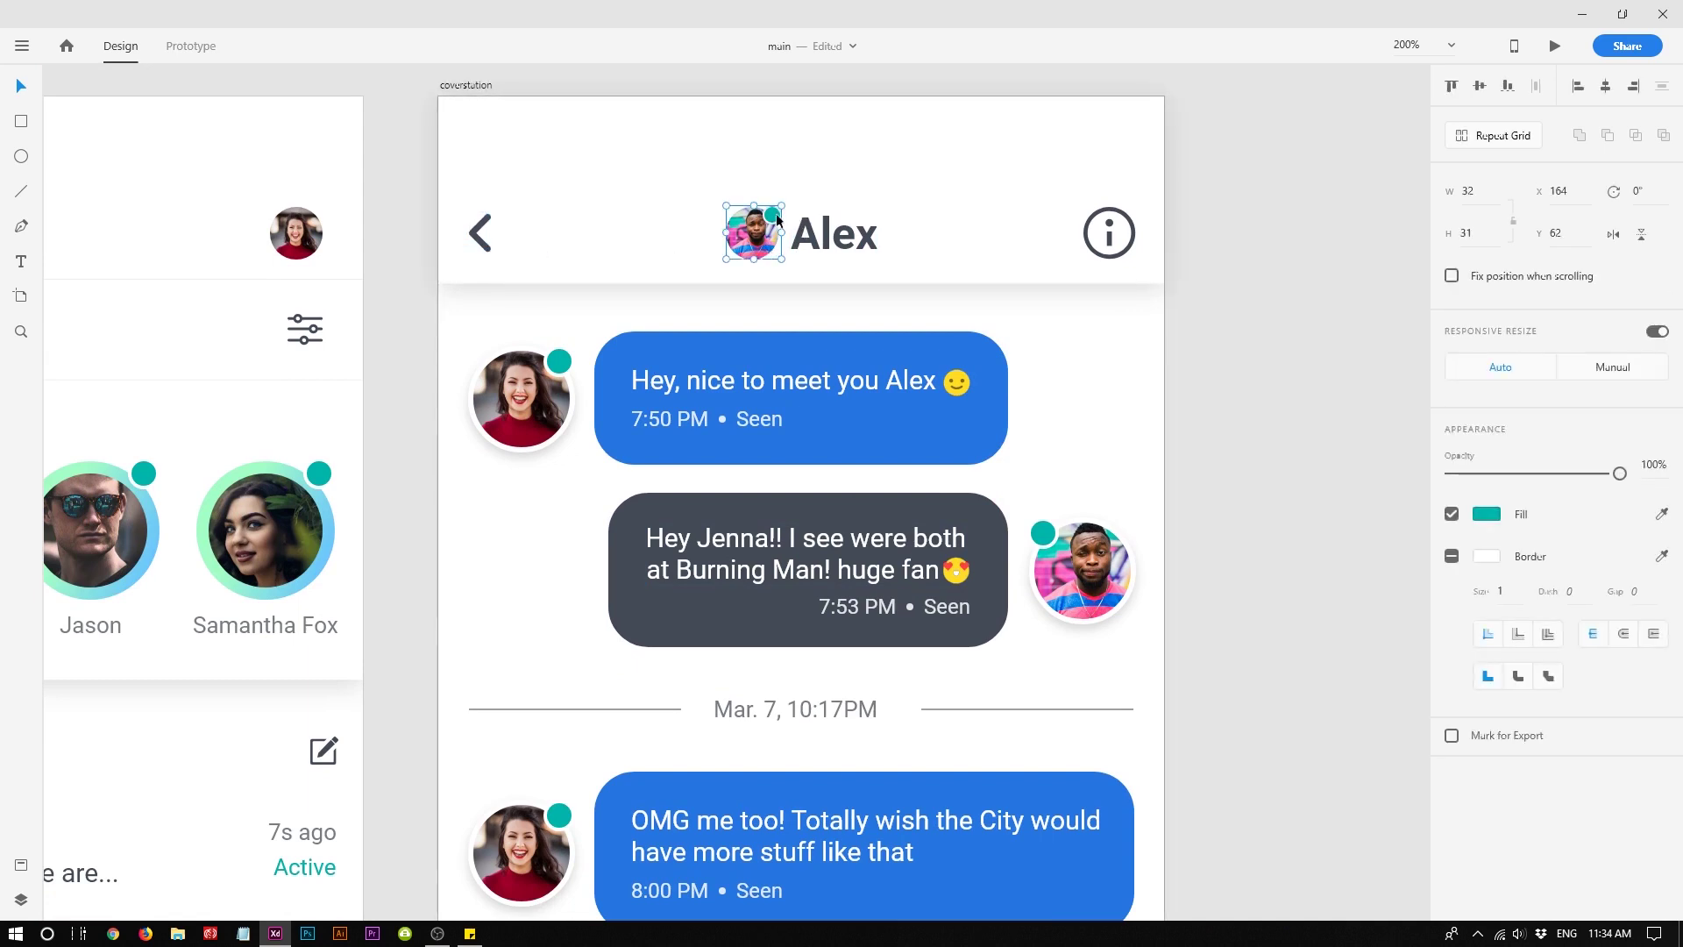
pyautogui.click(834, 235)
pyautogui.click(1107, 247)
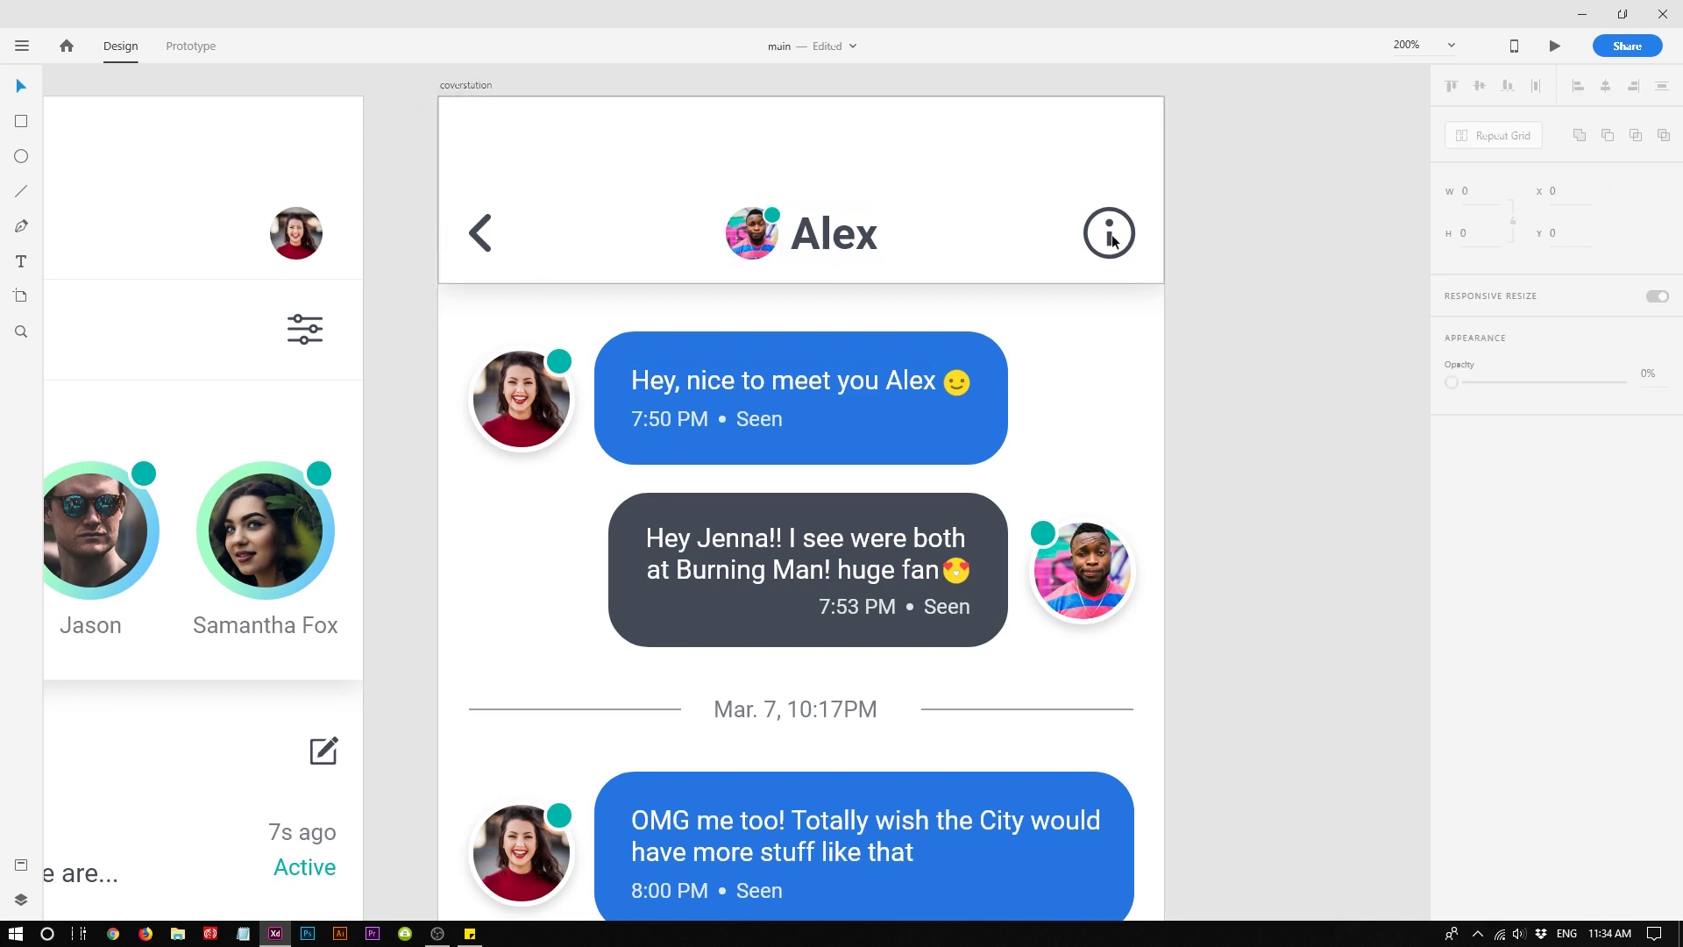
pyautogui.doubleClick(1108, 252)
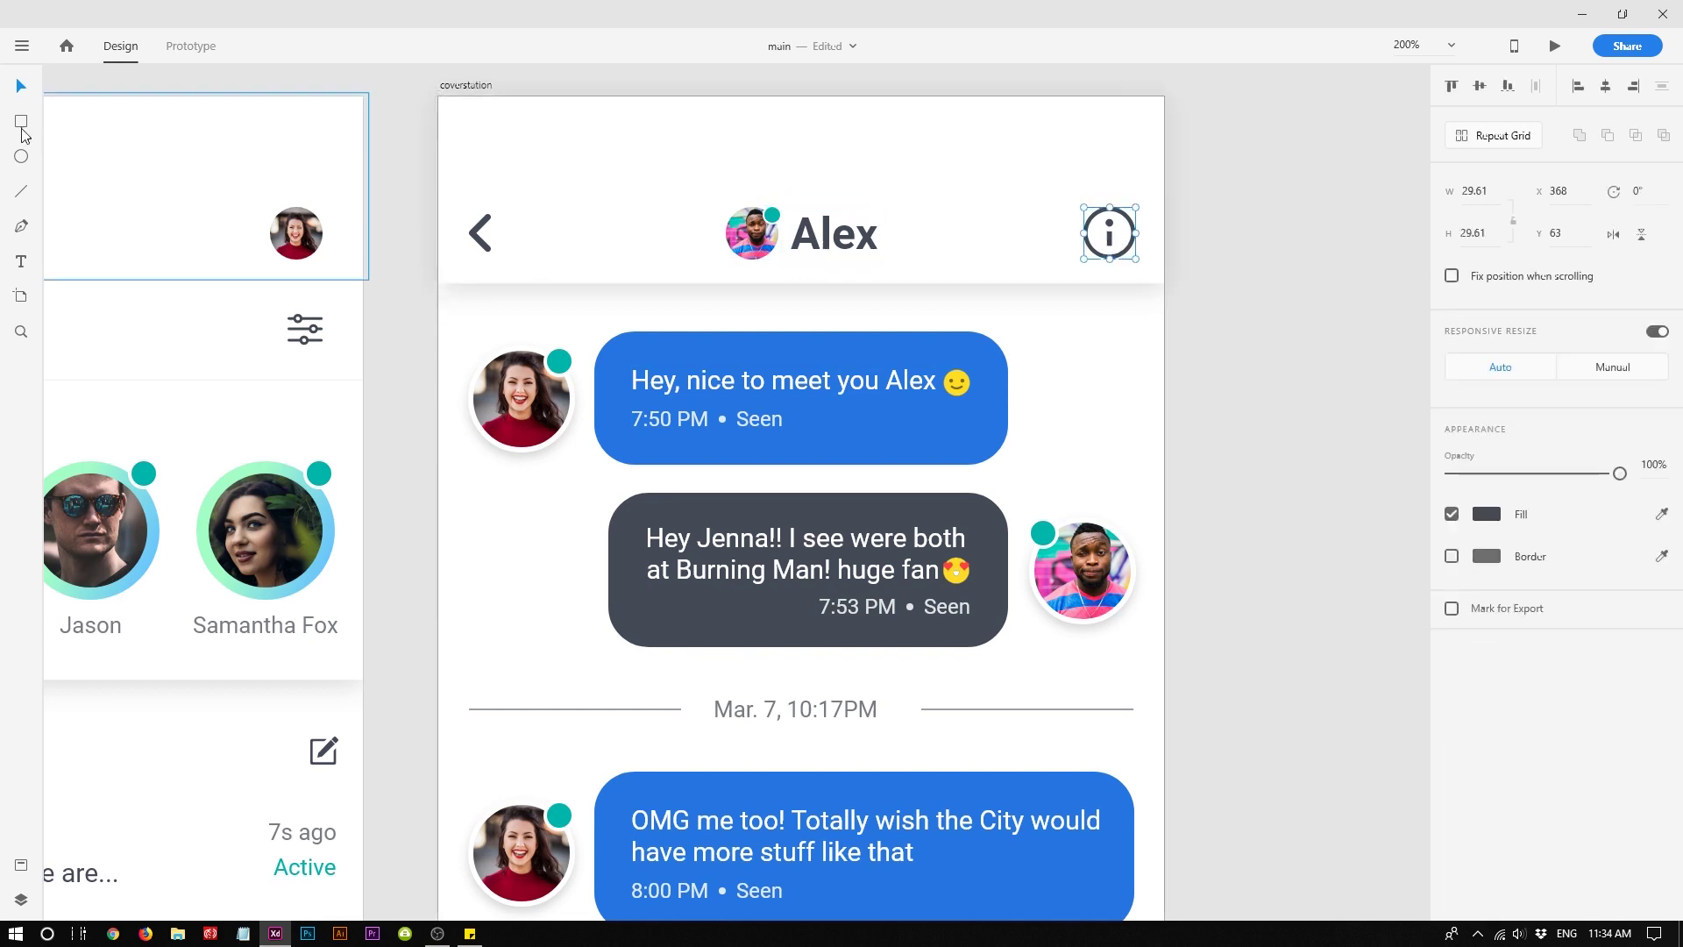
# Draw a trial white rectangle over the artboard's right side, then undo it
pyautogui.click(21, 122)
pyautogui.moveTo(700, 96); pyautogui.dragTo(1207, 935)
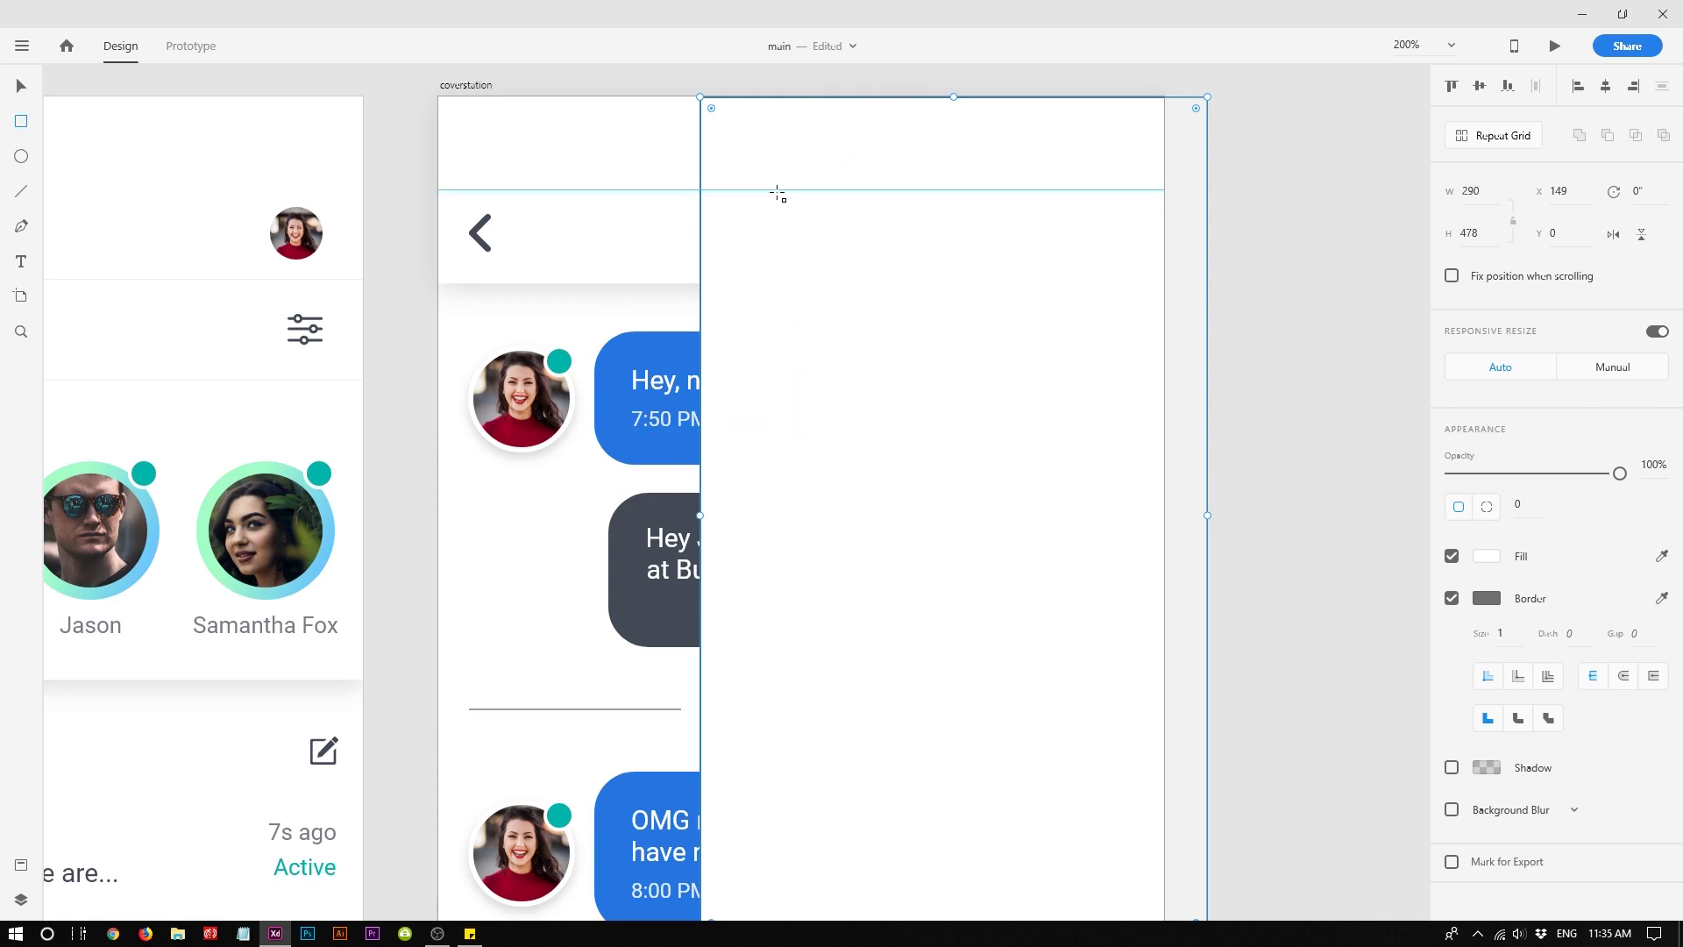
pyautogui.hotkey('ctrl', 'z')
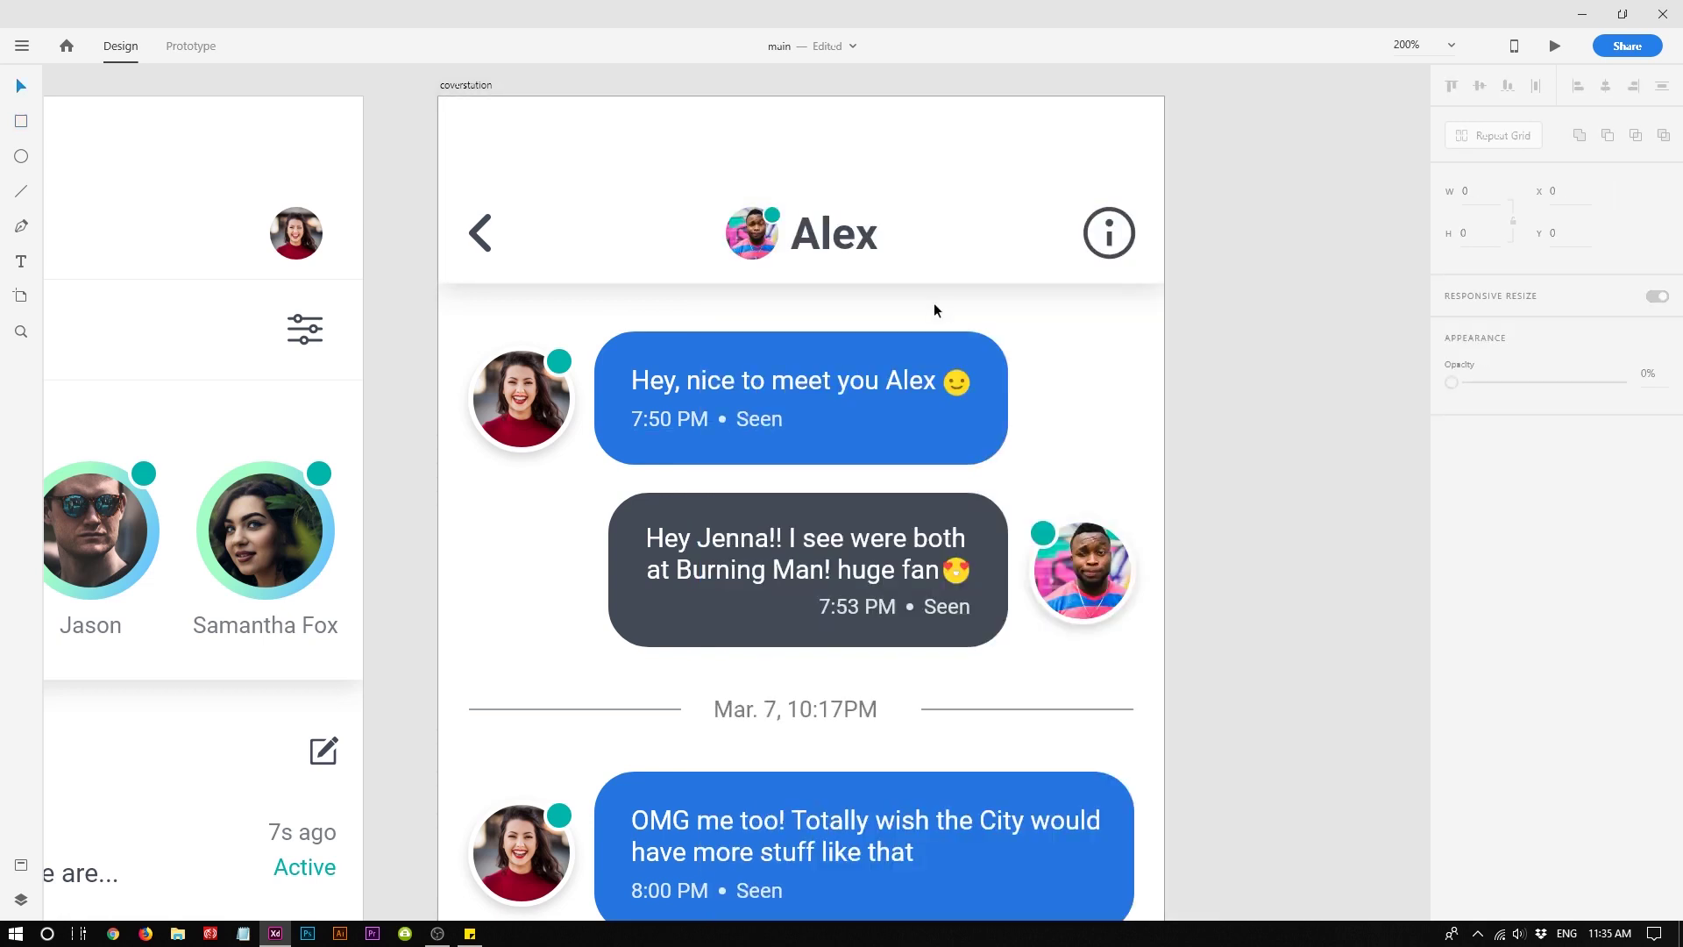
pyautogui.scroll(-1, 933, 311)
# Scroll down the conversation, selecting the opening message and the Typing... text
pyautogui.scroll(2, 933, 311)
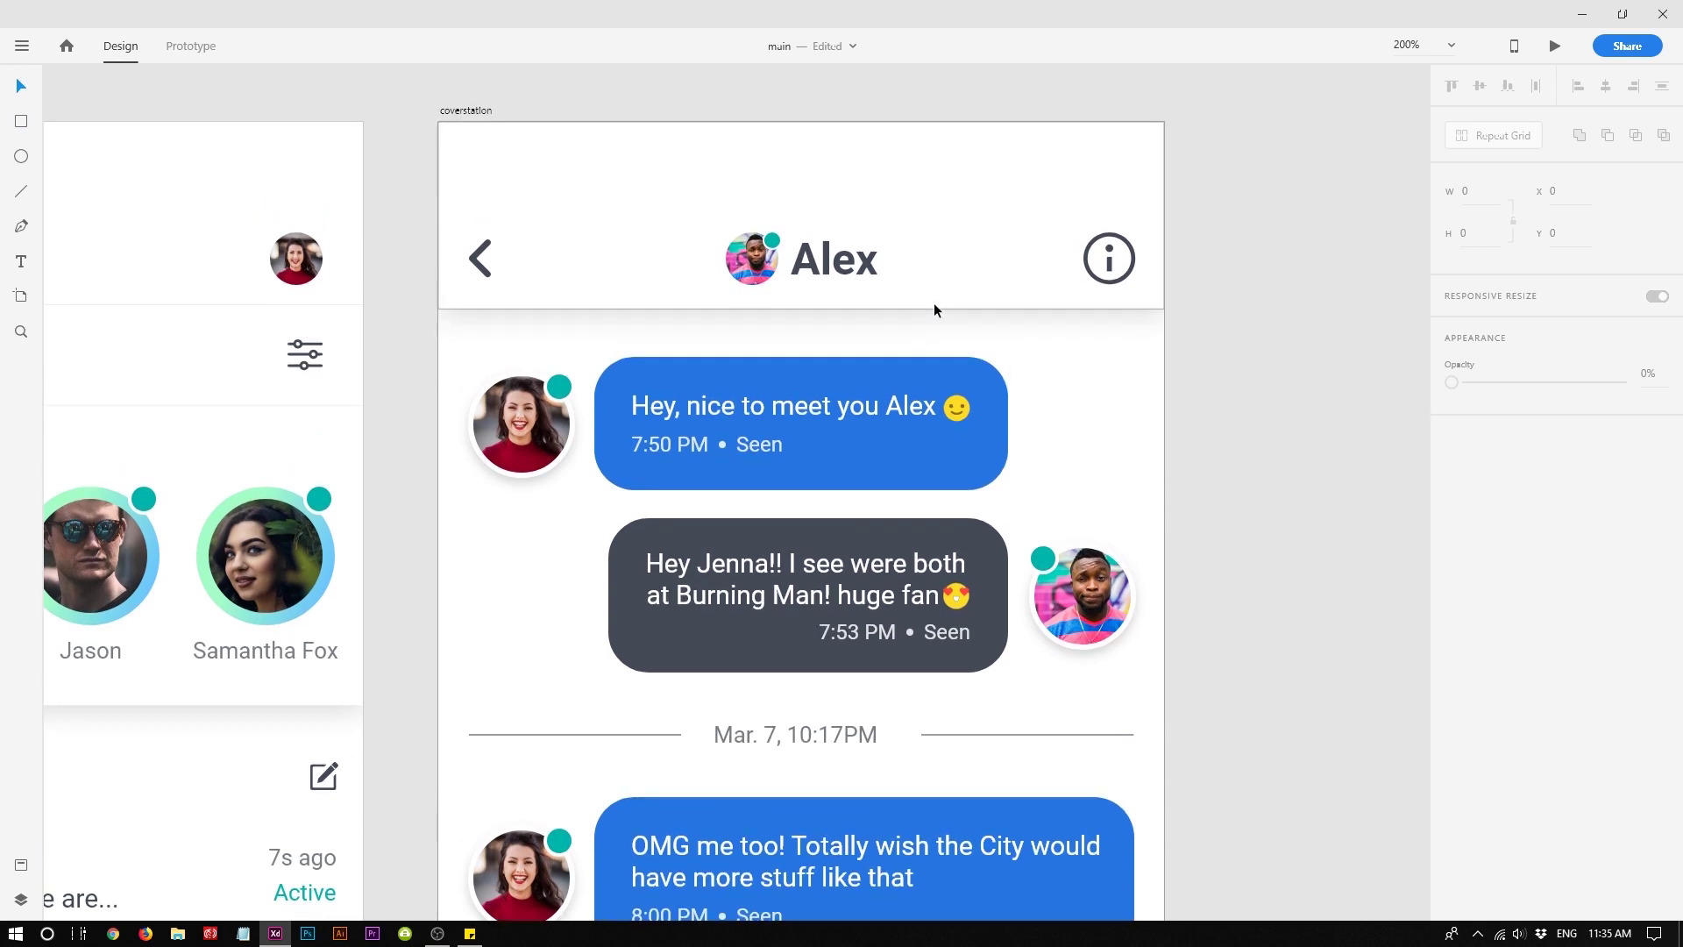
pyautogui.scroll(-1, 915, 338)
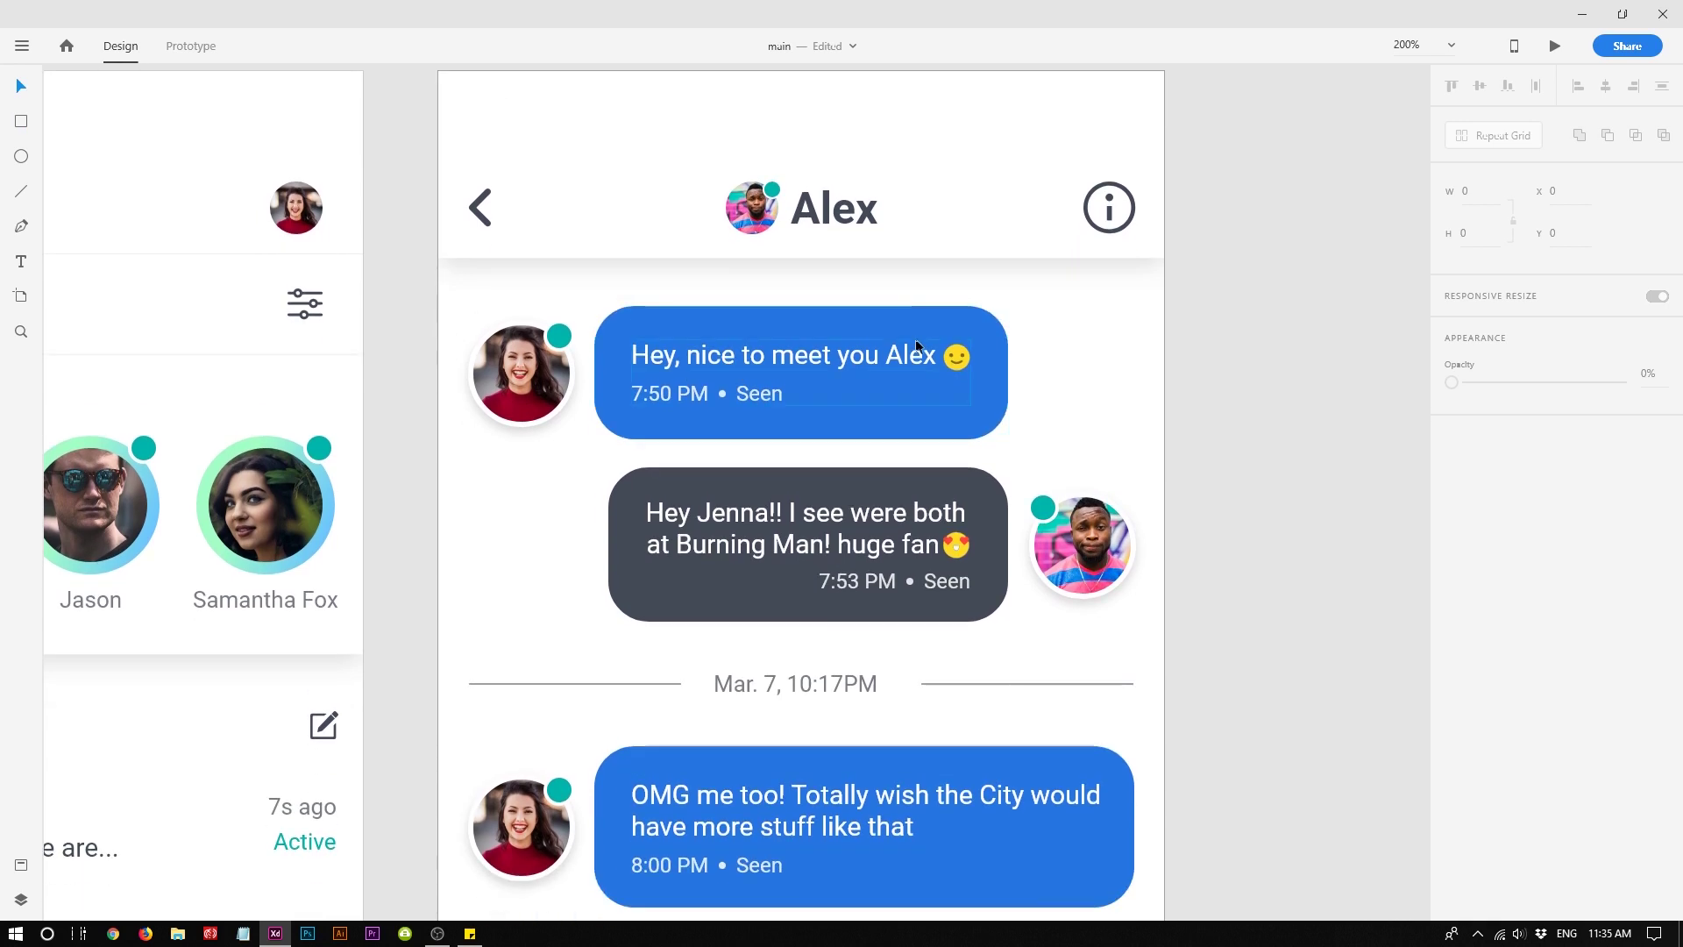
pyautogui.scroll(-3, 794, 254)
pyautogui.scroll(1, 772, 252)
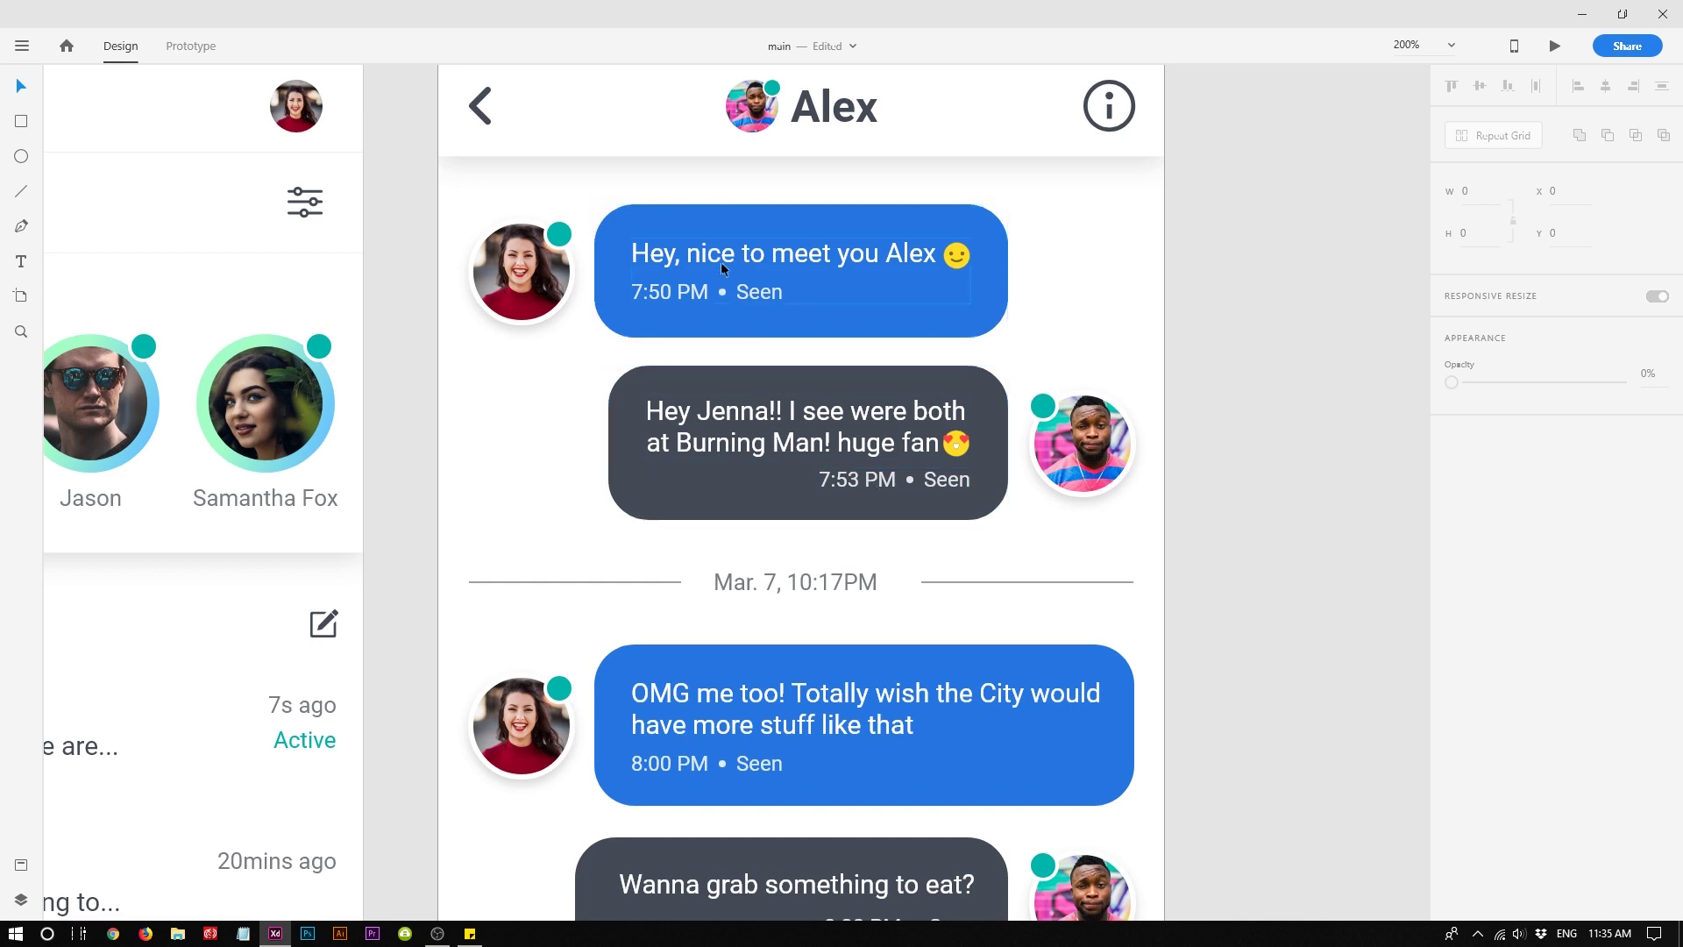
pyautogui.click(721, 249)
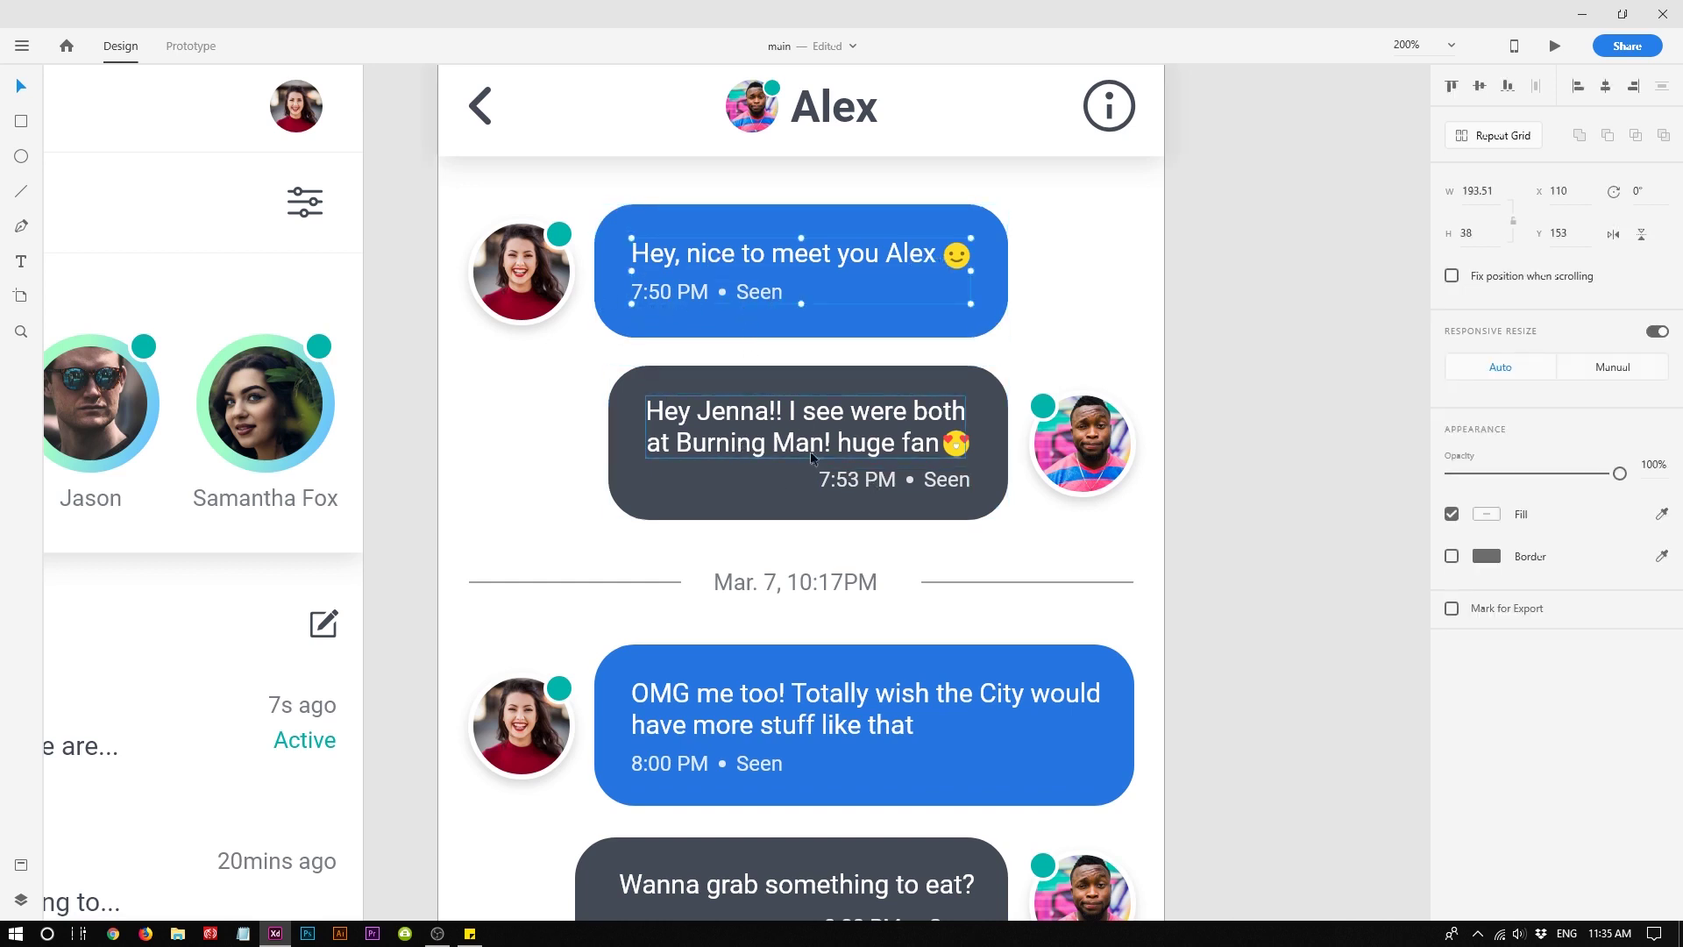
pyautogui.scroll(-2, 979, 537)
pyautogui.scroll(-8, 979, 537)
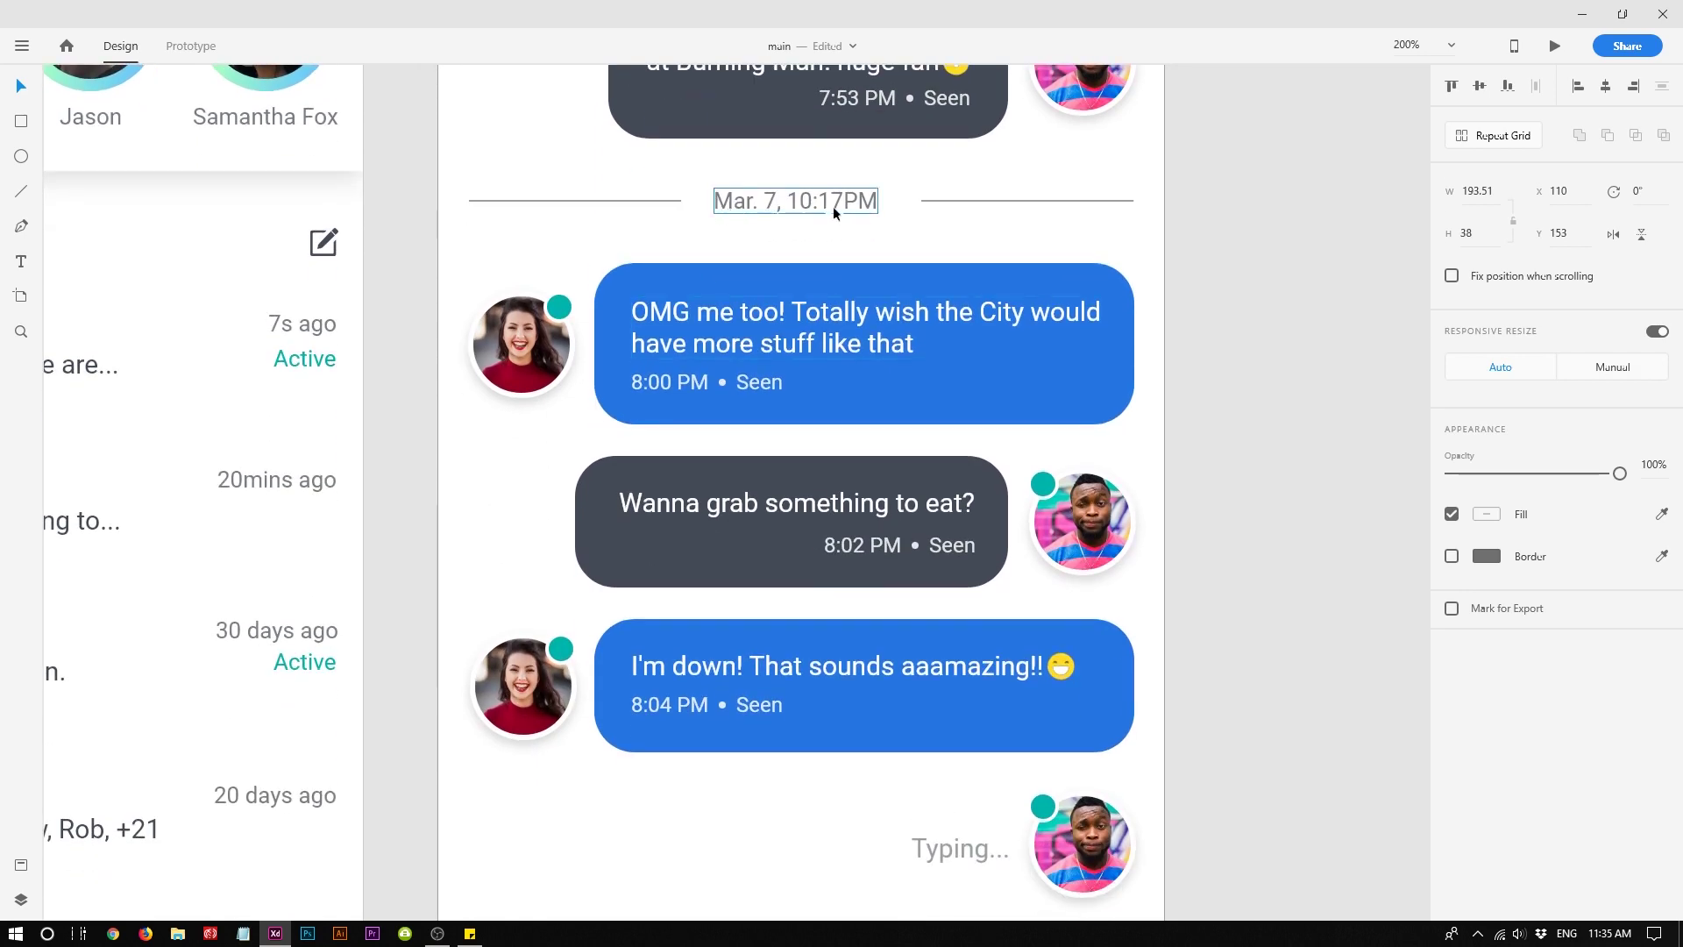
pyautogui.scroll(-4, 824, 395)
pyautogui.scroll(-3, 834, 425)
pyautogui.click(940, 571)
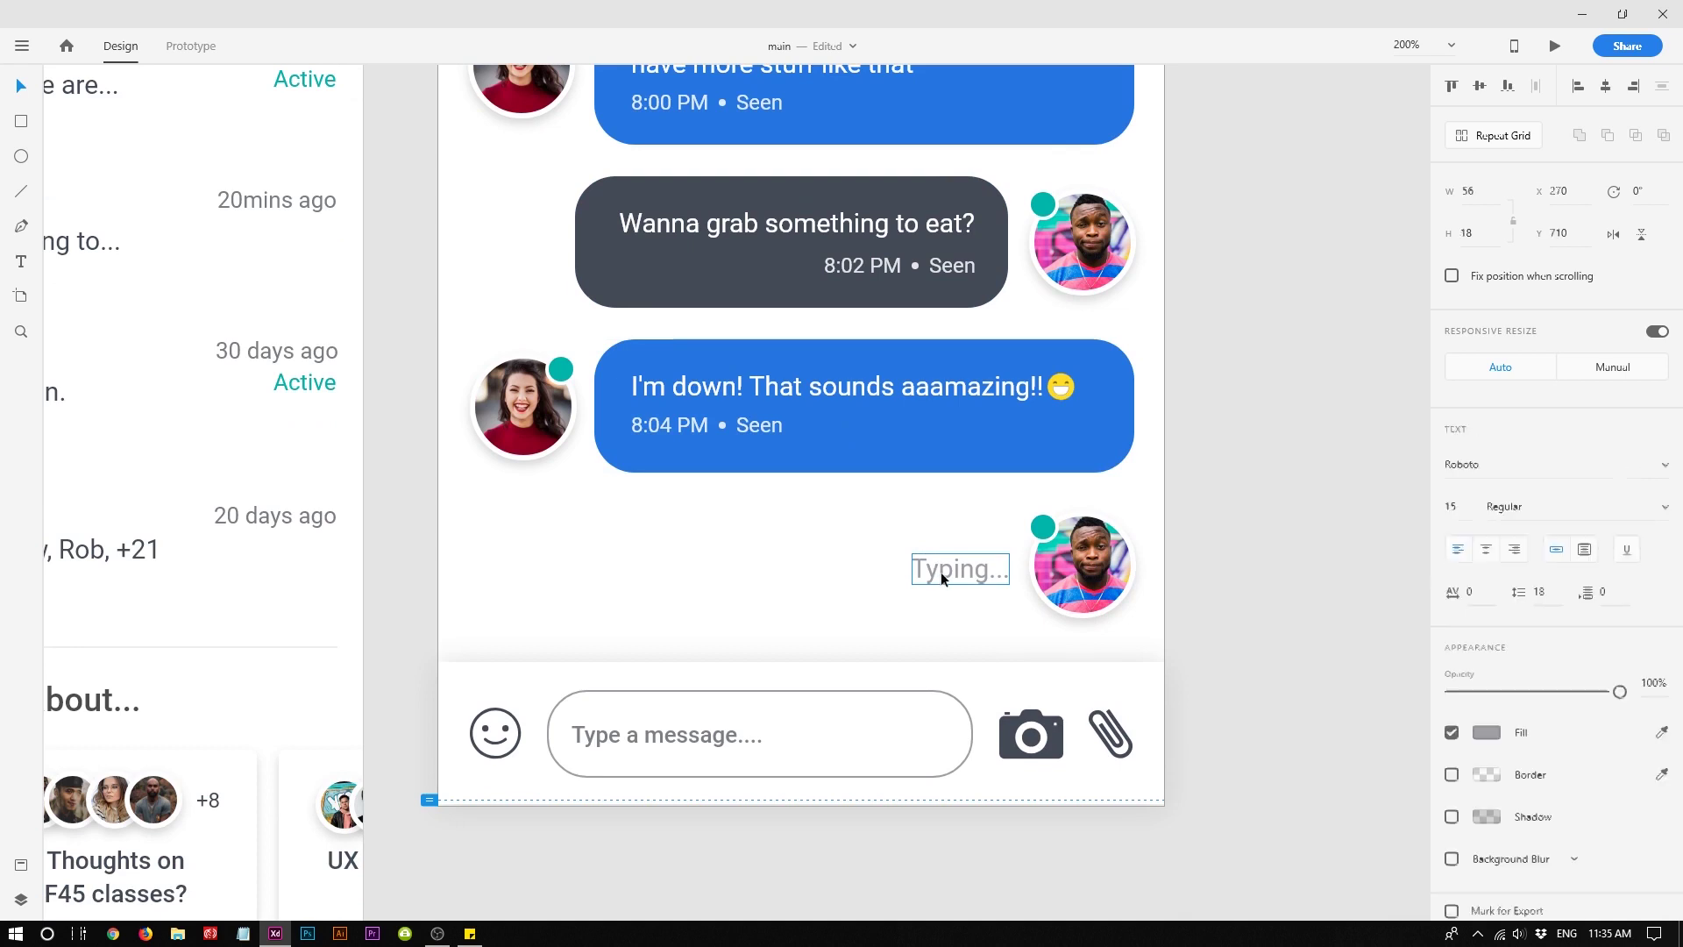
pyautogui.click(1229, 592)
# Inspect the message input bar group and its 'Type a message' field
pyautogui.scroll(-2, 591, 650)
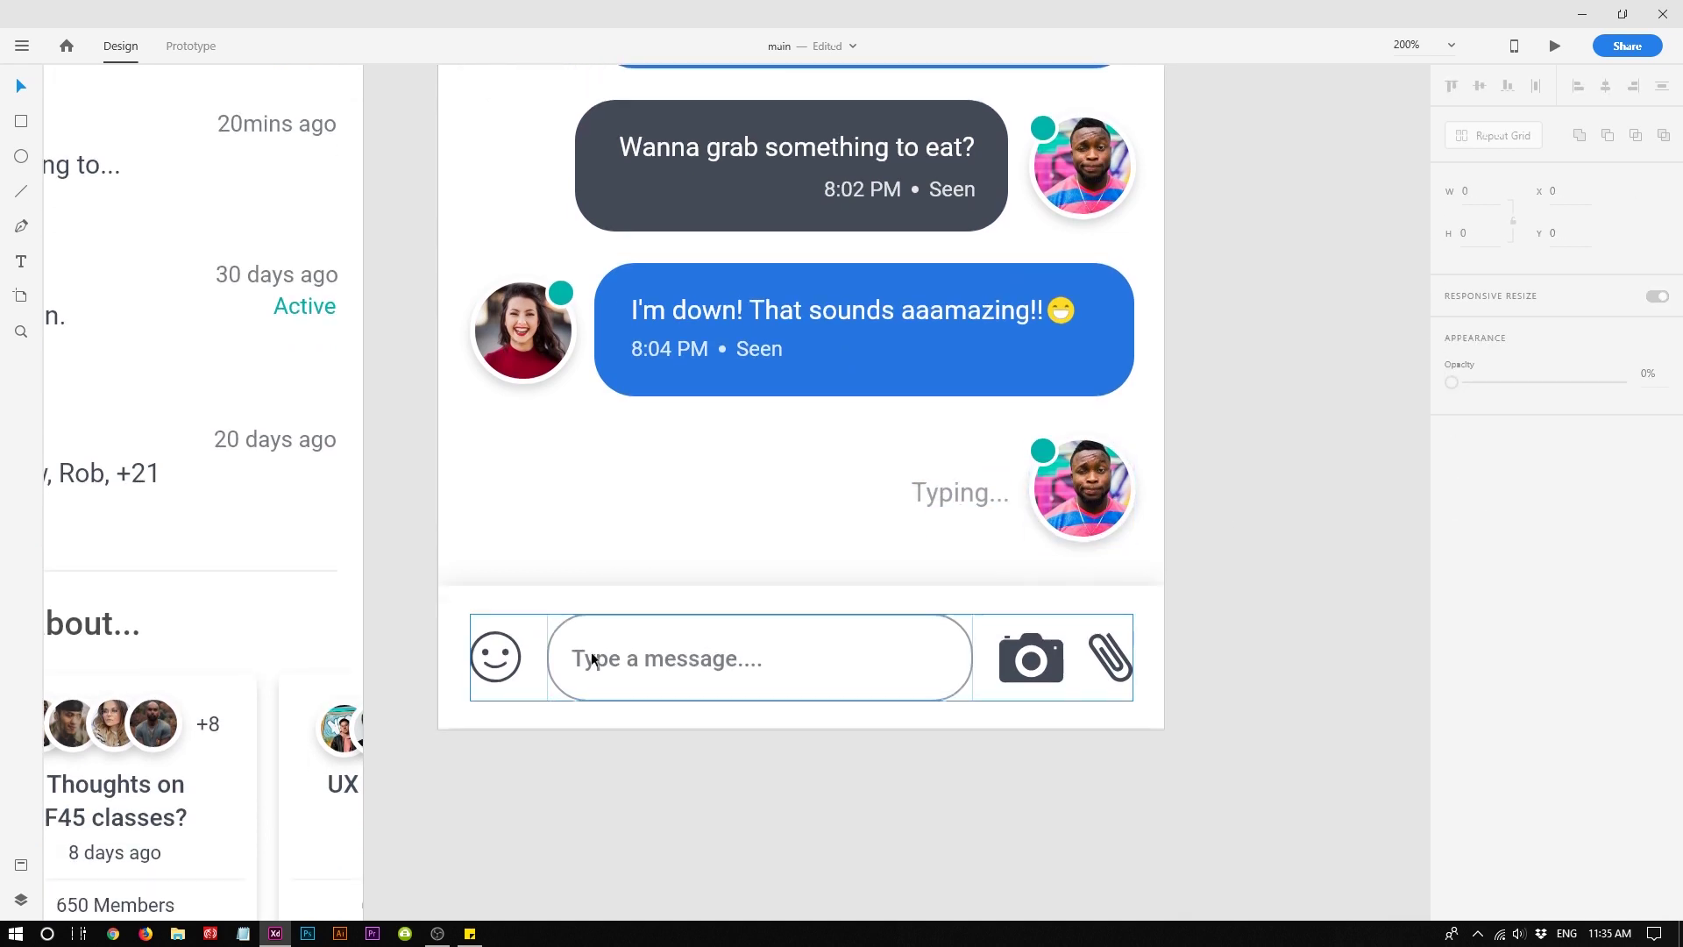
pyautogui.click(503, 675)
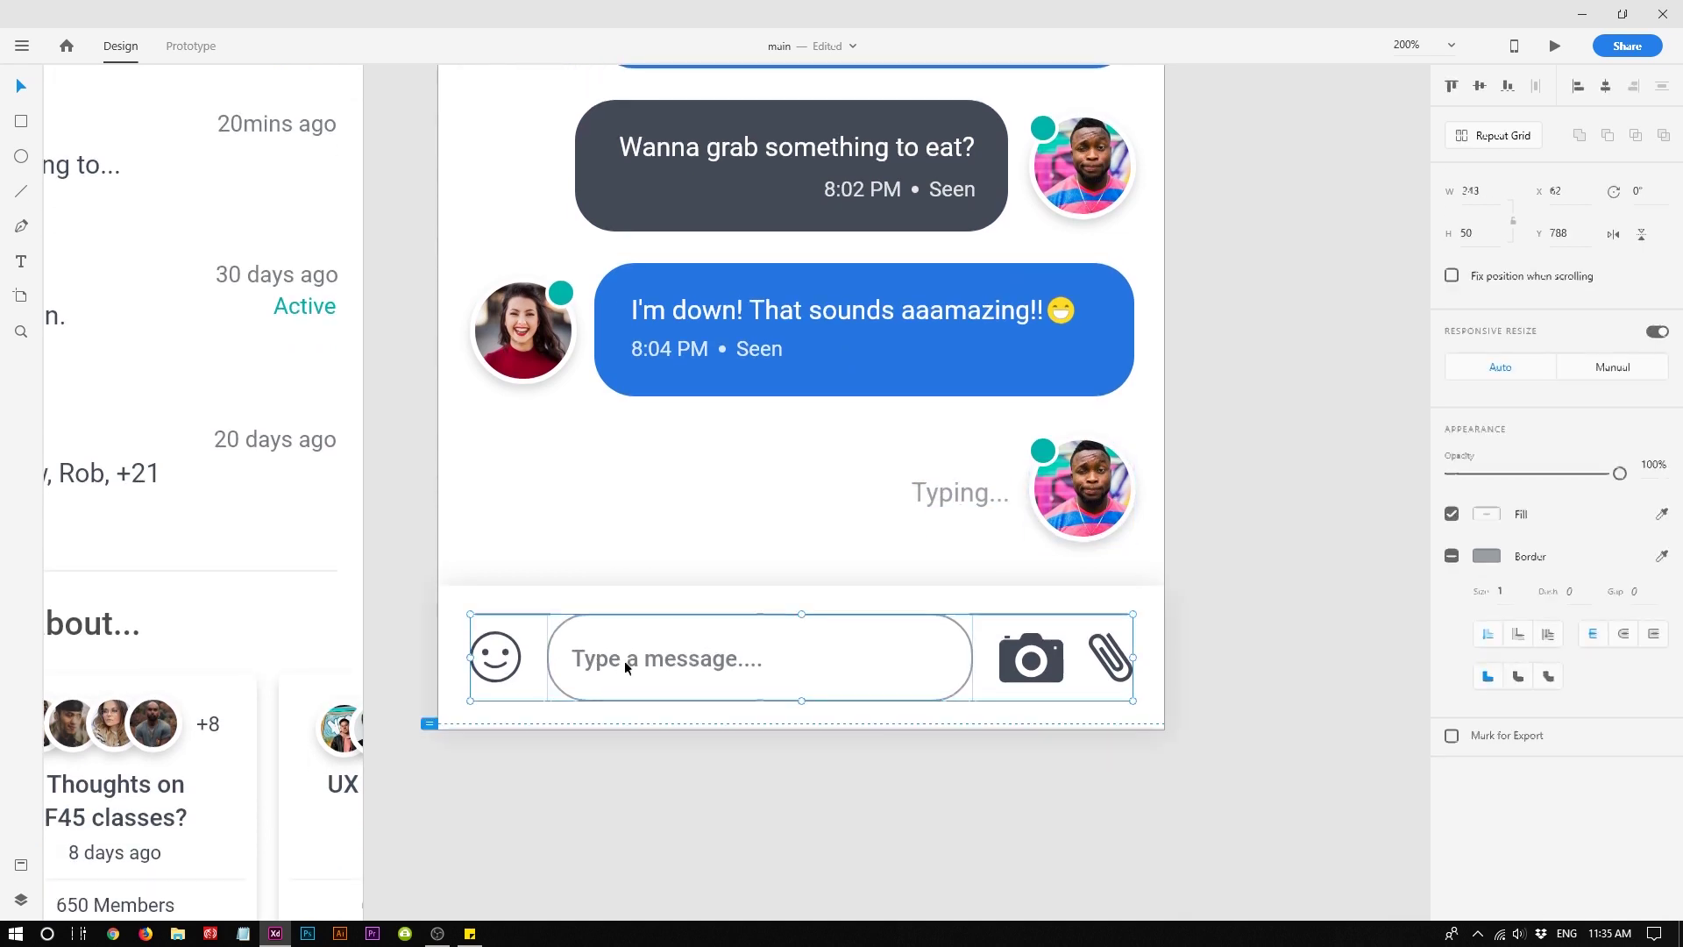
pyautogui.doubleClick(624, 660)
pyautogui.press('Escape')
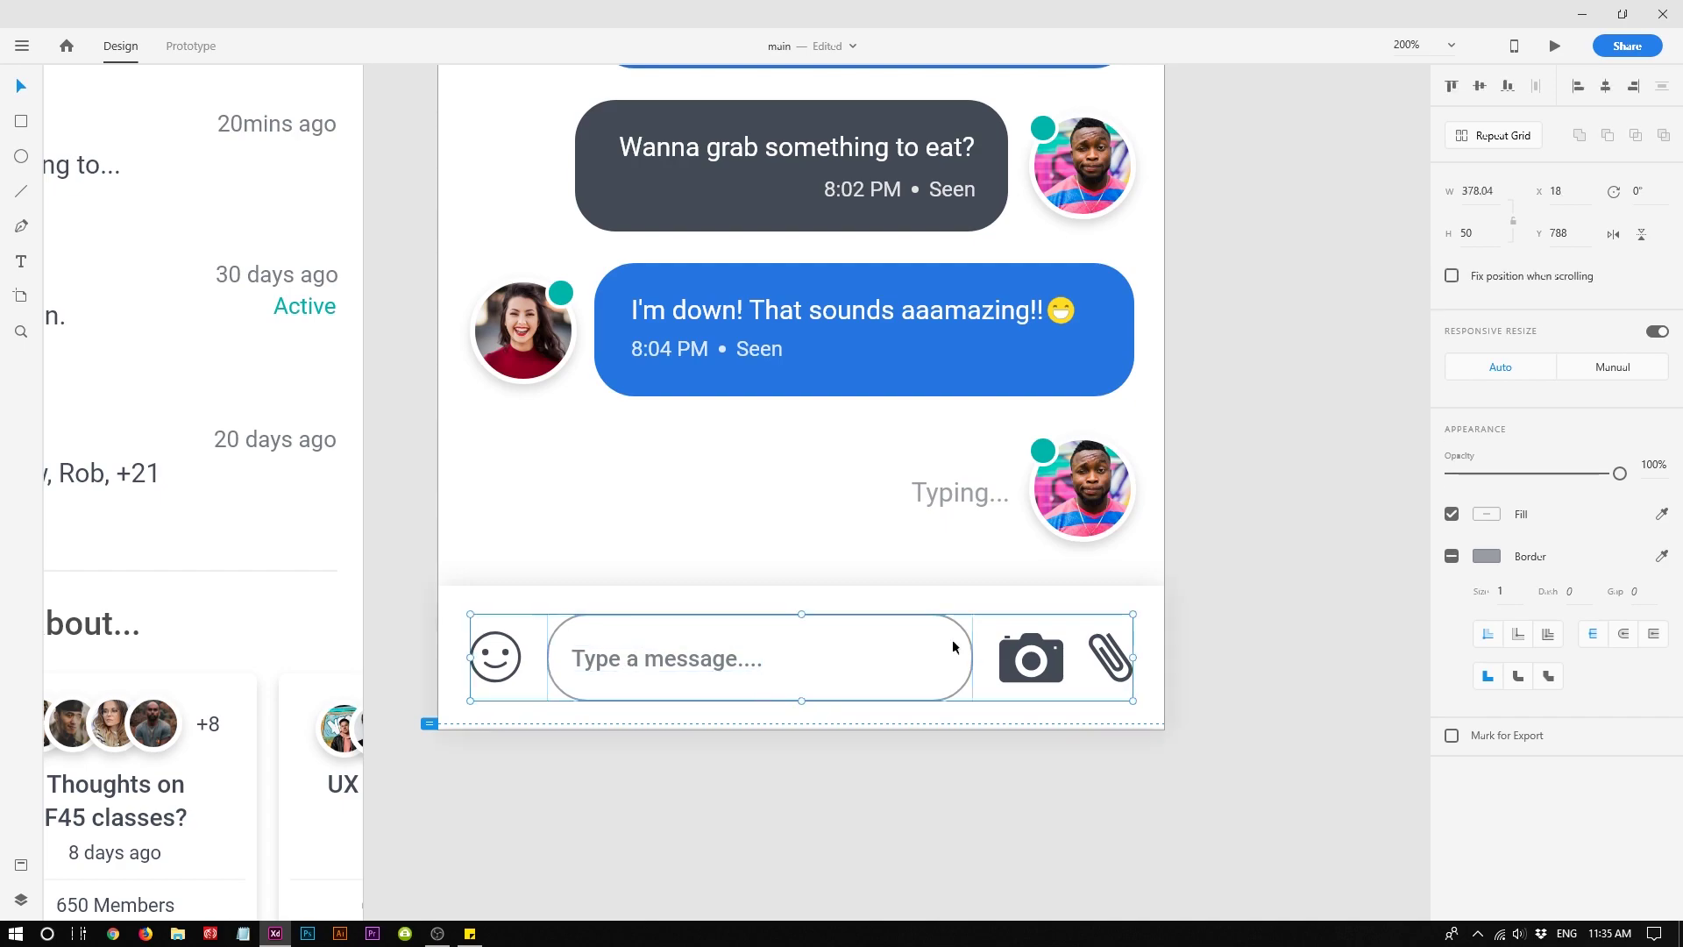
pyautogui.click(1225, 679)
# Zoom to 100% with Ctrl+1 and pan to frame the four artboards in one row
pyautogui.hotkey('ctrl', '1')
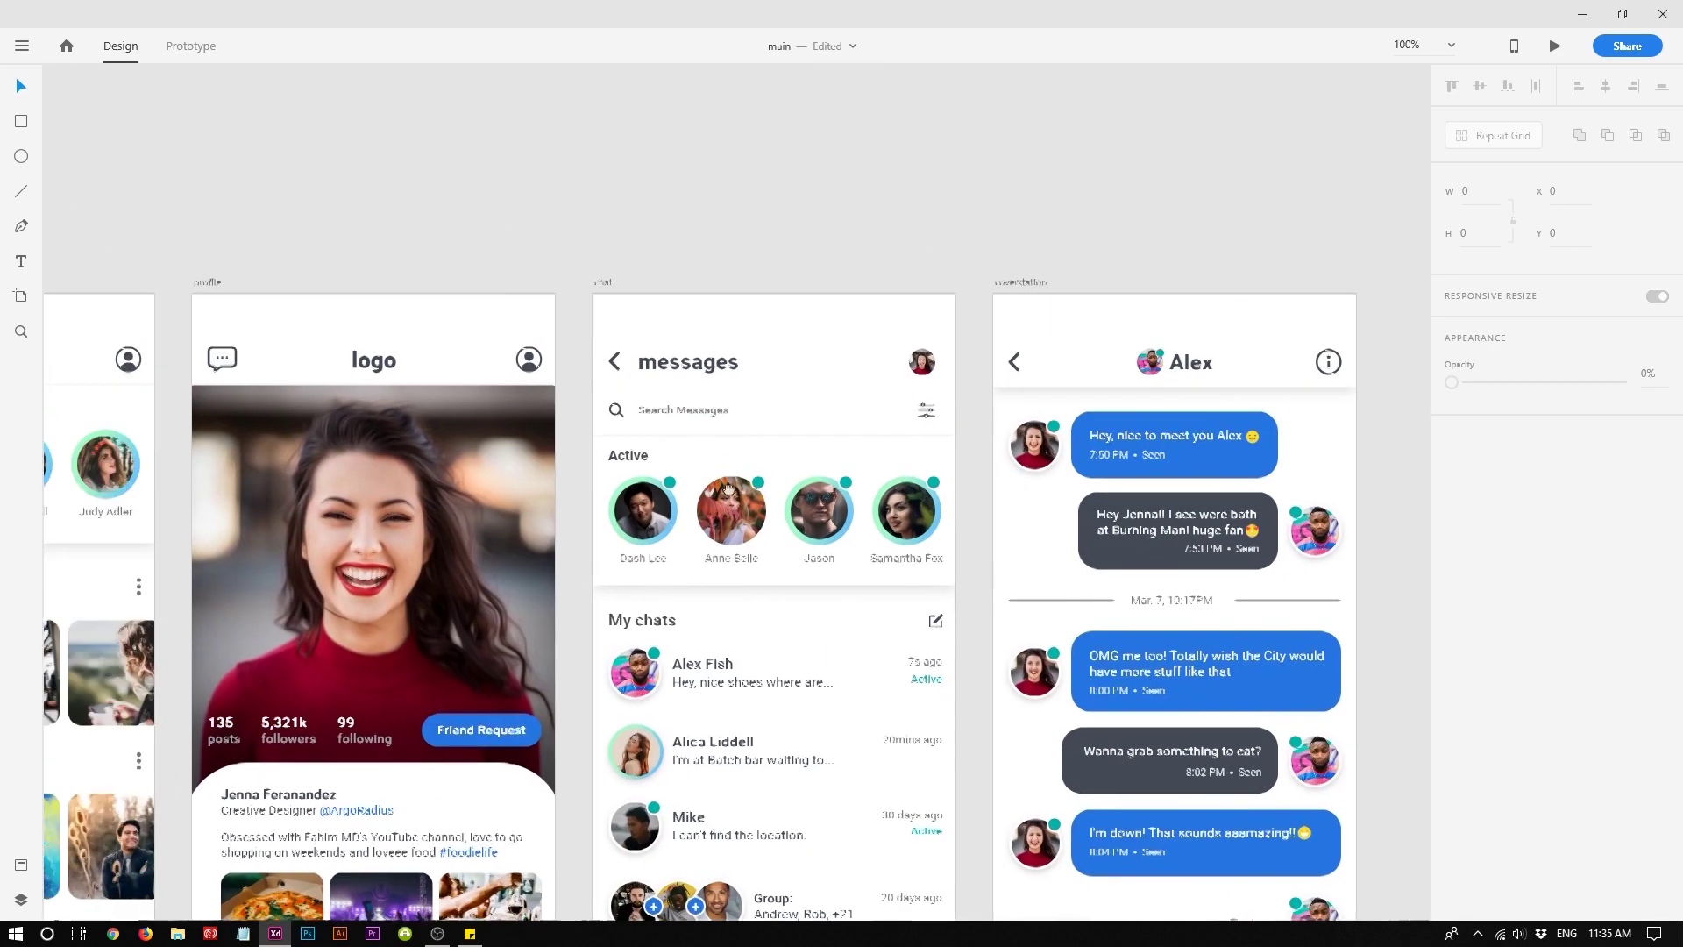
pyautogui.moveTo(728, 489); pyautogui.dragTo(1080, 354)
pyautogui.moveTo(592, 408); pyautogui.dragTo(456, 482)
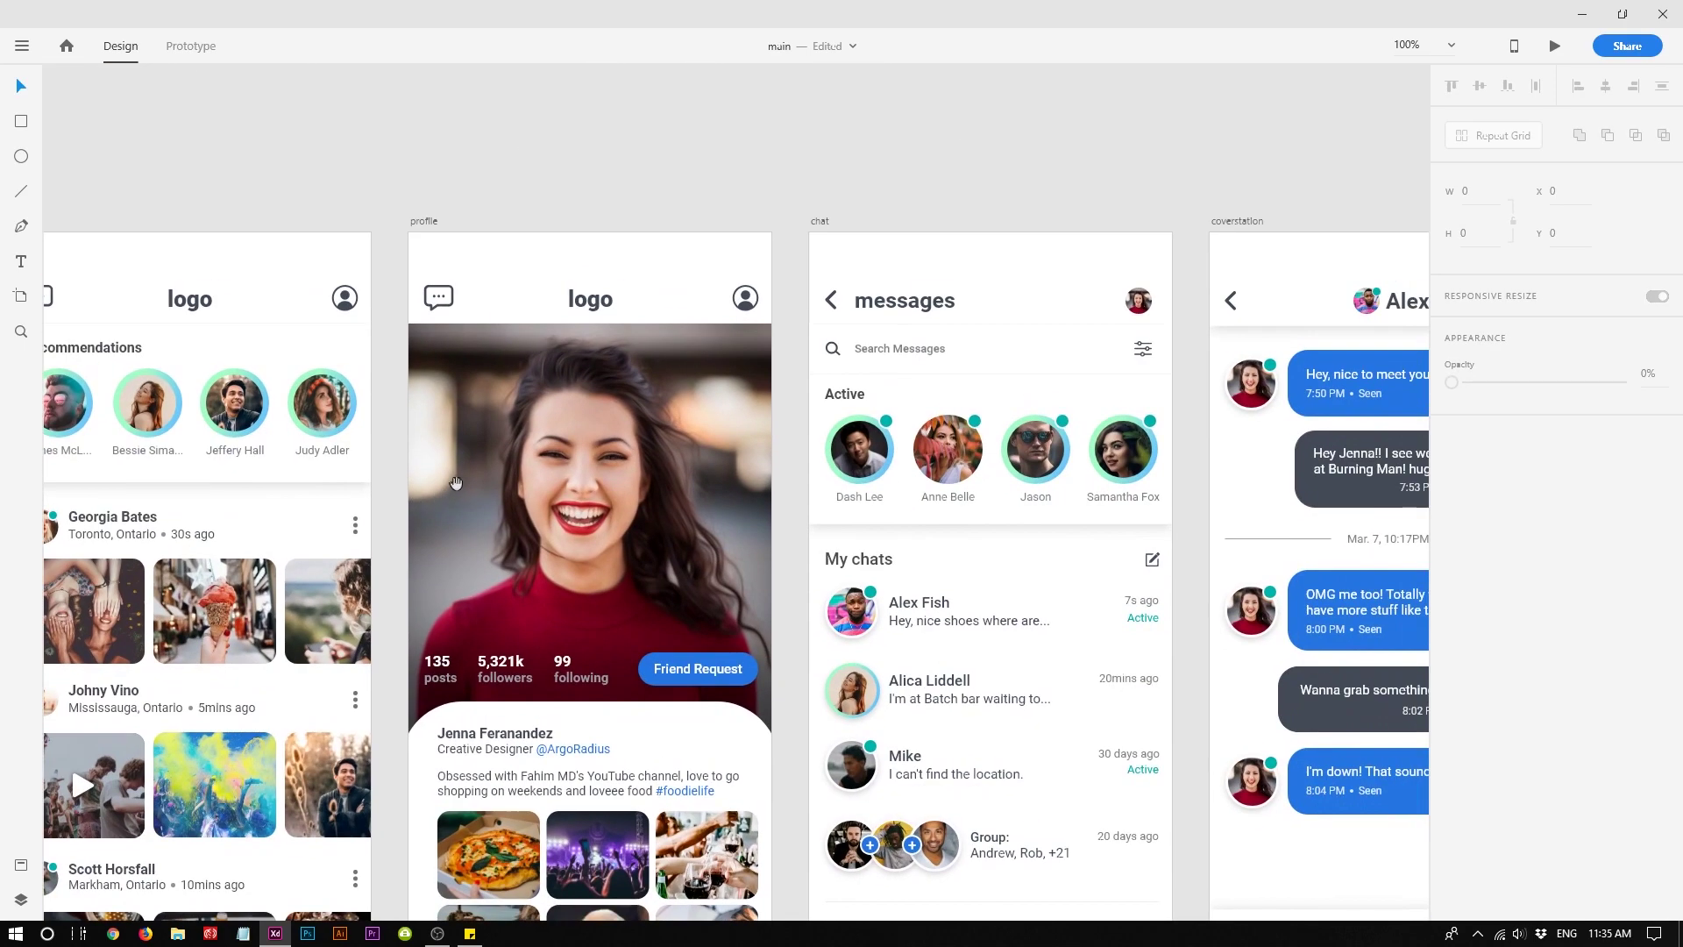
pyautogui.moveTo(627, 359); pyautogui.dragTo(702, 306)
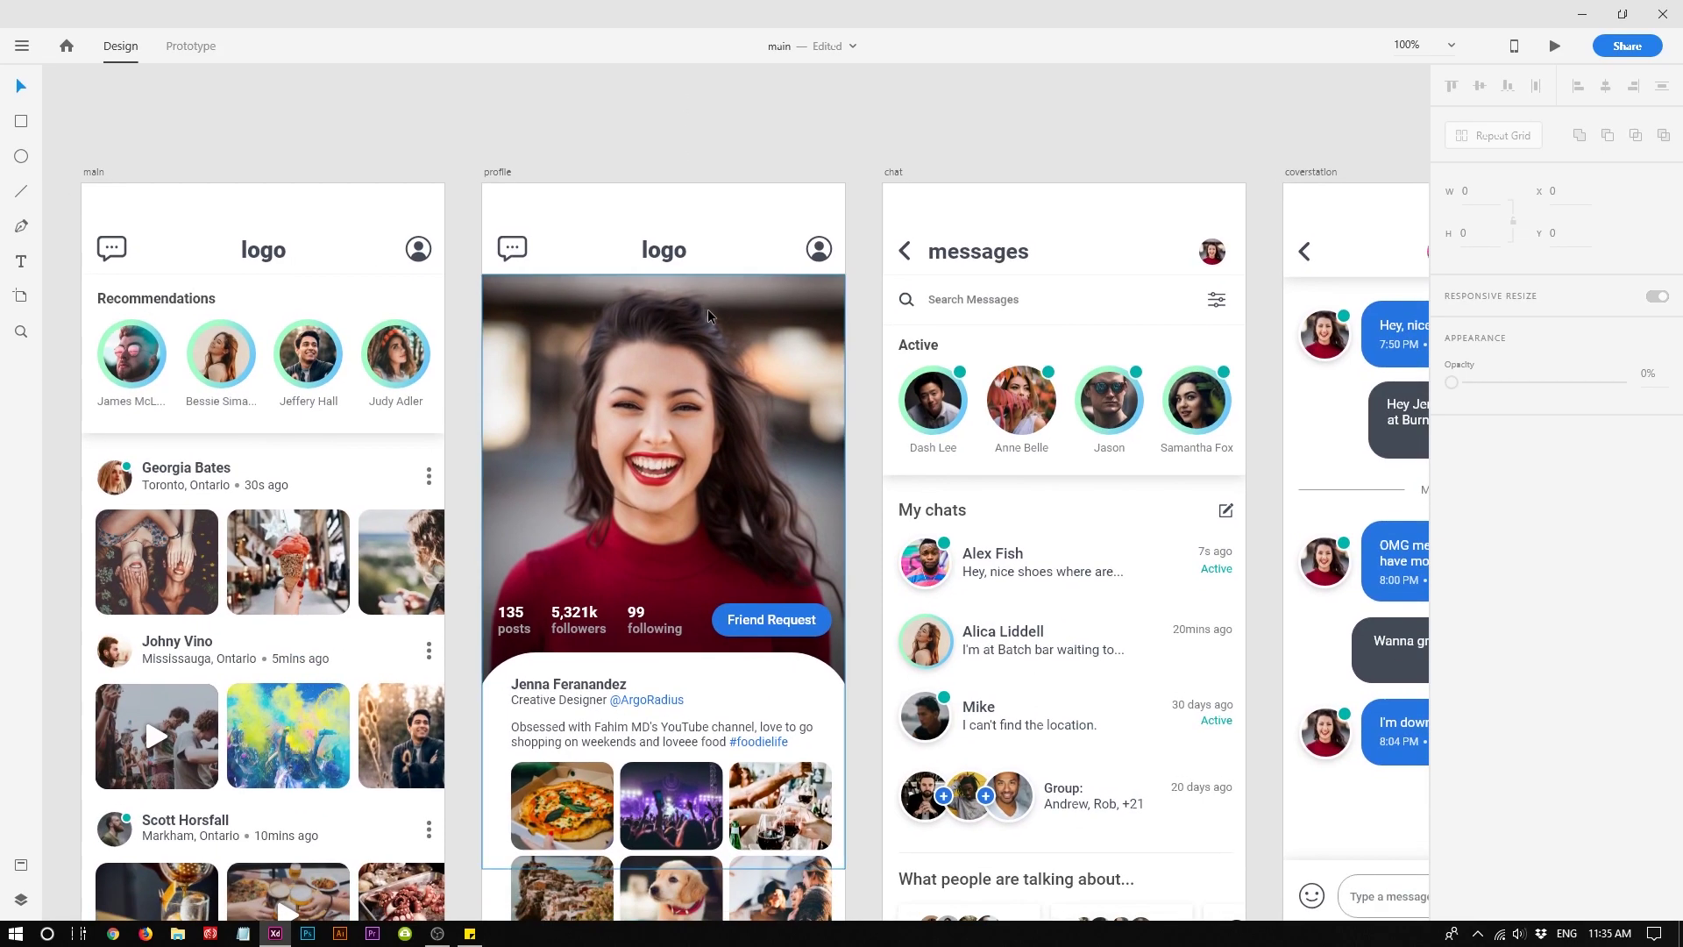